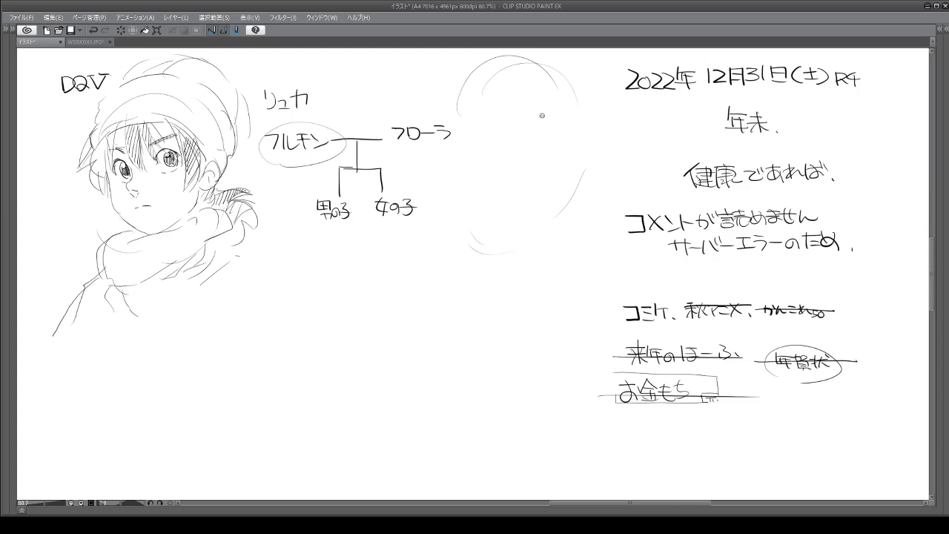
# Step: Sketch the rounded head outline of a girl in the empty area beside the フローラ label
pyautogui.moveTo(503, 74)
pyautogui.mouseDown()
pyautogui.moveTo(529, 64)
pyautogui.moveTo(592, 127)
pyautogui.mouseUp()
pyautogui.moveTo(475, 216); pyautogui.dragTo(510, 239)
pyautogui.moveTo(466, 120); pyautogui.dragTo(474, 226)
# Step: Sketch the girl's bangs across the forehead and the hair contours down both sides of the face
pyautogui.moveTo(511, 83)
pyautogui.mouseDown()
pyautogui.moveTo(515, 133)
pyautogui.moveTo(518, 108)
pyautogui.moveTo(529, 137)
pyautogui.mouseUp()
pyautogui.moveTo(539, 92); pyautogui.dragTo(540, 145)
pyautogui.moveTo(552, 96)
pyautogui.mouseDown()
pyautogui.moveTo(538, 128)
pyautogui.moveTo(564, 136)
pyautogui.mouseUp()
pyautogui.moveTo(520, 75)
pyautogui.mouseDown()
pyautogui.moveTo(549, 74)
pyautogui.moveTo(570, 97)
pyautogui.mouseUp()
pyautogui.moveTo(503, 95); pyautogui.dragTo(495, 131)
pyautogui.moveTo(482, 121)
pyautogui.mouseDown()
pyautogui.moveTo(482, 168)
pyautogui.moveTo(480, 109)
pyautogui.moveTo(474, 178)
pyautogui.mouseUp()
pyautogui.moveTo(577, 112); pyautogui.dragTo(579, 153)
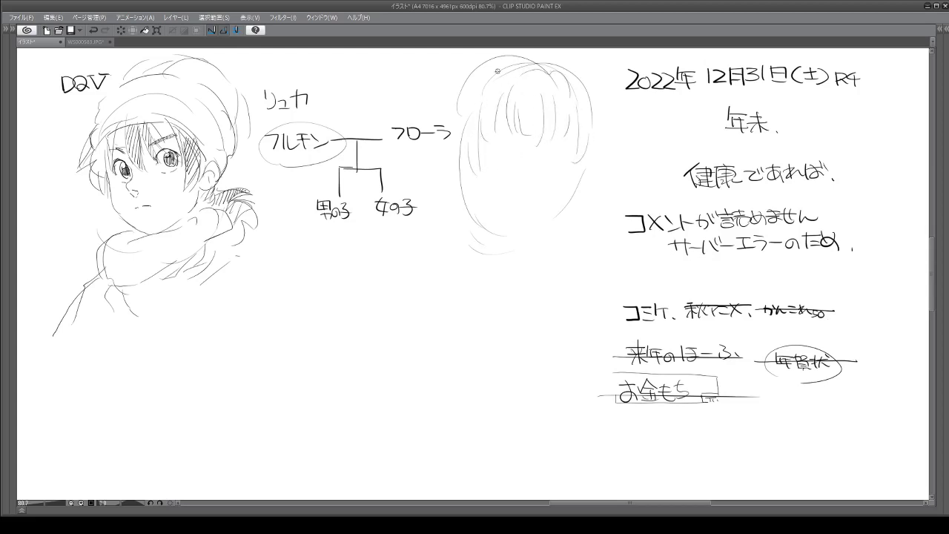
# Step: Draw the girl's face contour down to a pointed chin and add an ear on each side
pyautogui.moveTo(480, 76)
pyautogui.mouseDown()
pyautogui.moveTo(554, 51)
pyautogui.moveTo(591, 79)
pyautogui.moveTo(597, 99)
pyautogui.moveTo(591, 123)
pyautogui.moveTo(483, 88)
pyautogui.mouseUp()
pyautogui.moveTo(474, 173)
pyautogui.mouseDown()
pyautogui.moveTo(498, 210)
pyautogui.moveTo(492, 212)
pyautogui.moveTo(527, 227)
pyautogui.moveTo(569, 187)
pyautogui.moveTo(574, 162)
pyautogui.moveTo(568, 200)
pyautogui.moveTo(526, 230)
pyautogui.mouseUp()
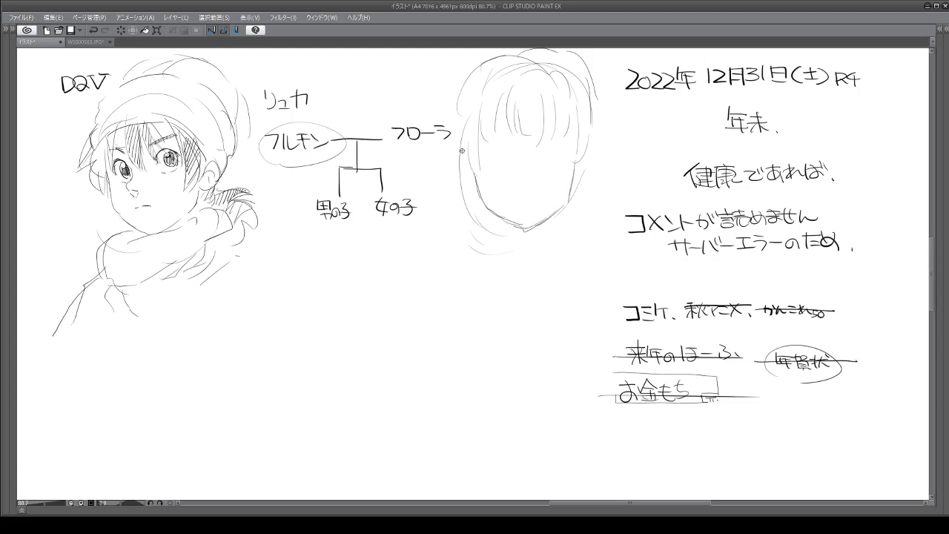
pyautogui.moveTo(461, 150); pyautogui.dragTo(468, 184)
pyautogui.moveTo(592, 139)
pyautogui.mouseDown()
pyautogui.moveTo(590, 169)
pyautogui.moveTo(580, 175)
pyautogui.moveTo(585, 156)
pyautogui.moveTo(577, 171)
pyautogui.mouseUp()
pyautogui.moveTo(460, 153); pyautogui.dragTo(466, 157)
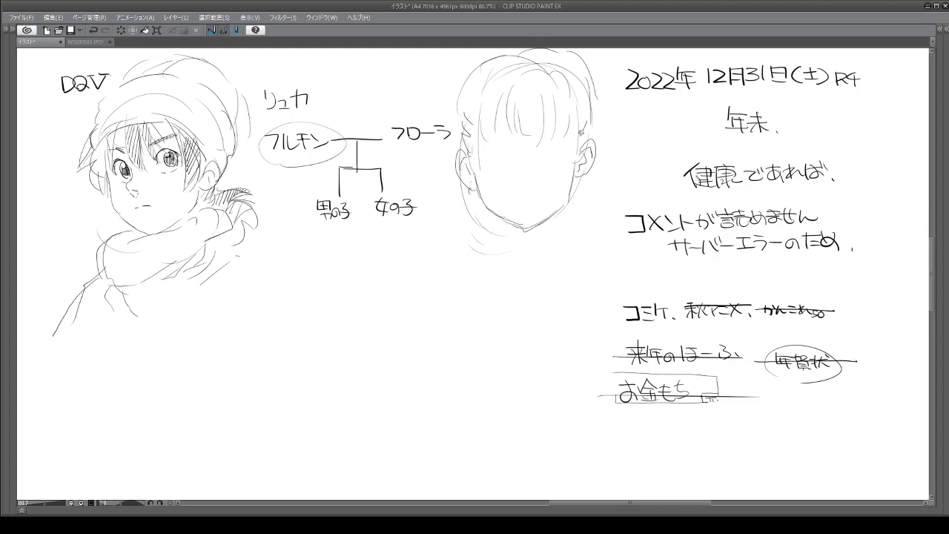
# Step: Draw long hair locks hanging from the girl's ears down past the chin on both sides
pyautogui.moveTo(471, 166); pyautogui.dragTo(468, 247)
pyautogui.moveTo(474, 191)
pyautogui.mouseDown()
pyautogui.moveTo(478, 284)
pyautogui.moveTo(483, 258)
pyautogui.mouseUp()
pyautogui.moveTo(469, 227)
pyautogui.mouseDown()
pyautogui.moveTo(467, 284)
pyautogui.moveTo(479, 283)
pyautogui.moveTo(481, 305)
pyautogui.mouseUp()
pyautogui.moveTo(582, 170); pyautogui.dragTo(584, 247)
pyautogui.moveTo(571, 209); pyautogui.dragTo(569, 300)
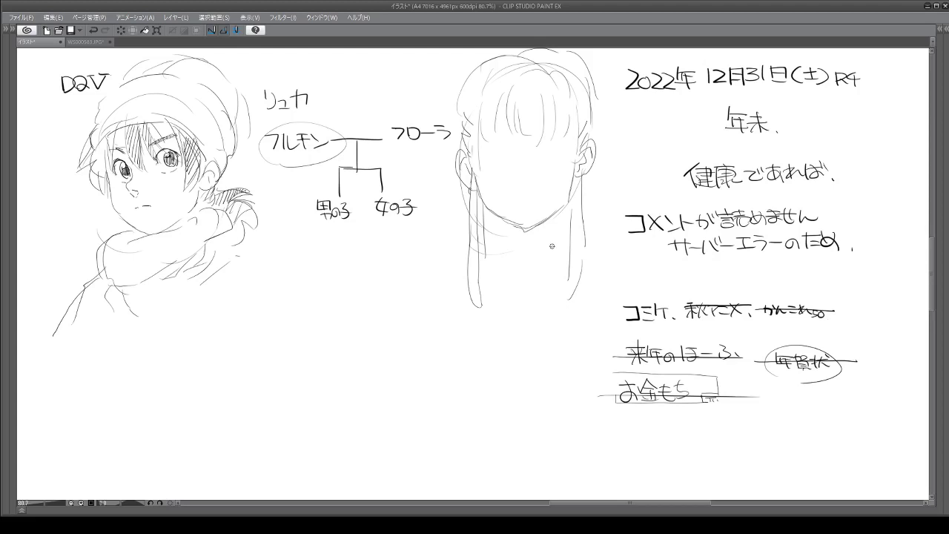
# Step: Erase the stray construction lines below the girl's chin and reduce the brush size three steps
pyautogui.press('e')
pyautogui.moveTo(522, 231)
pyautogui.mouseDown()
pyautogui.moveTo(533, 232)
pyautogui.moveTo(493, 233)
pyautogui.moveTo(500, 260)
pyautogui.mouseUp()
pyautogui.press('[')
pyautogui.press('[')
pyautogui.press('[')
# Step: Sketch a large bow with pointed ribbon ends behind the girl's head, plus hair strands below the ears
pyautogui.moveTo(447, 55)
pyautogui.mouseDown()
pyautogui.moveTo(436, 68)
pyautogui.moveTo(443, 110)
pyautogui.mouseUp()
pyautogui.moveTo(601, 56)
pyautogui.mouseDown()
pyautogui.moveTo(598, 112)
pyautogui.moveTo(599, 148)
pyautogui.mouseUp()
pyautogui.moveTo(445, 138)
pyautogui.mouseDown()
pyautogui.moveTo(425, 168)
pyautogui.moveTo(453, 181)
pyautogui.mouseUp()
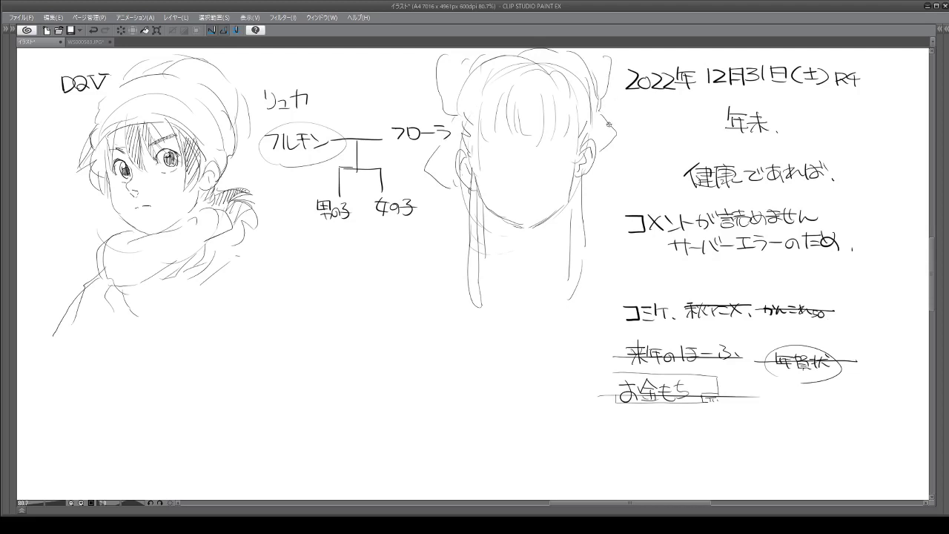
pyautogui.moveTo(608, 124)
pyautogui.mouseDown()
pyautogui.moveTo(627, 144)
pyautogui.moveTo(593, 172)
pyautogui.mouseUp()
pyautogui.moveTo(589, 166); pyautogui.dragTo(591, 207)
pyautogui.moveTo(465, 195); pyautogui.dragTo(458, 249)
# Step: Draw the girl's neck with a high choker-like collar and short shoulder lines, erasing excess lines around it
pyautogui.moveTo(509, 232)
pyautogui.mouseDown()
pyautogui.moveTo(547, 229)
pyautogui.moveTo(501, 237)
pyautogui.moveTo(551, 228)
pyautogui.moveTo(551, 249)
pyautogui.moveTo(500, 247)
pyautogui.moveTo(498, 237)
pyautogui.moveTo(501, 256)
pyautogui.moveTo(513, 259)
pyautogui.moveTo(501, 266)
pyautogui.moveTo(553, 260)
pyautogui.mouseUp()
pyautogui.moveTo(553, 260)
pyautogui.mouseDown()
pyautogui.moveTo(499, 263)
pyautogui.moveTo(539, 265)
pyautogui.mouseUp()
pyautogui.moveTo(503, 228)
pyautogui.mouseDown()
pyautogui.moveTo(500, 258)
pyautogui.moveTo(482, 265)
pyautogui.mouseUp()
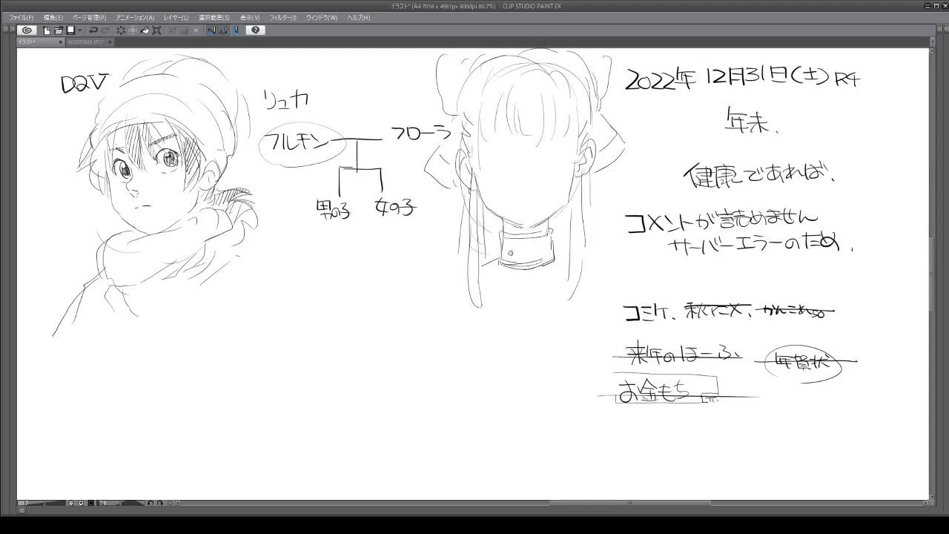
pyautogui.moveTo(554, 257); pyautogui.dragTo(571, 265)
pyautogui.moveTo(483, 270)
pyautogui.mouseDown()
pyautogui.moveTo(527, 278)
pyautogui.moveTo(550, 270)
pyautogui.mouseUp()
pyautogui.press('e')
pyautogui.moveTo(512, 243)
pyautogui.mouseDown()
pyautogui.moveTo(501, 264)
pyautogui.moveTo(532, 258)
pyautogui.moveTo(501, 245)
pyautogui.moveTo(500, 264)
pyautogui.moveTo(533, 268)
pyautogui.moveTo(557, 255)
pyautogui.mouseUp()
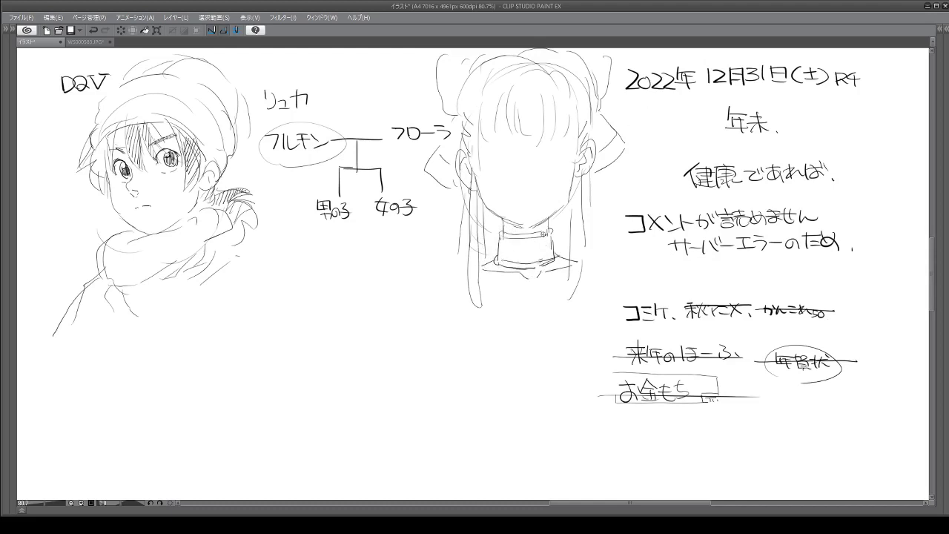
# Step: Hatch a dark shadow on the girl's neck directly under the chin
pyautogui.moveTo(550, 219)
pyautogui.mouseDown()
pyautogui.moveTo(550, 231)
pyautogui.moveTo(502, 233)
pyautogui.moveTo(548, 220)
pyautogui.moveTo(508, 233)
pyautogui.moveTo(518, 234)
pyautogui.mouseUp()
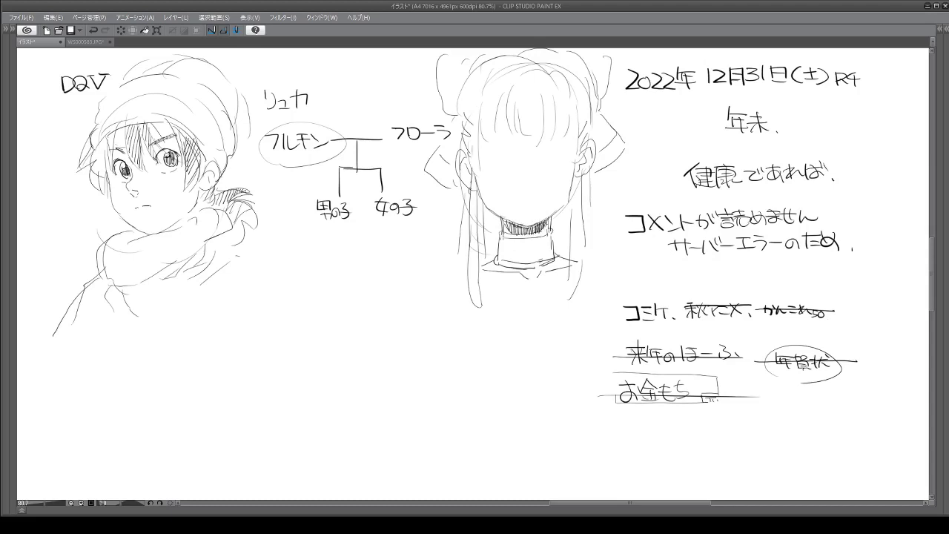
pyautogui.moveTo(544, 214); pyautogui.dragTo(543, 222)
pyautogui.moveTo(551, 213); pyautogui.dragTo(549, 222)
# Step: Add long outer strands of back hair falling on both sides of the girl's neck
pyautogui.moveTo(457, 198); pyautogui.dragTo(445, 275)
pyautogui.moveTo(454, 239); pyautogui.dragTo(455, 274)
pyautogui.moveTo(586, 184); pyautogui.dragTo(598, 272)
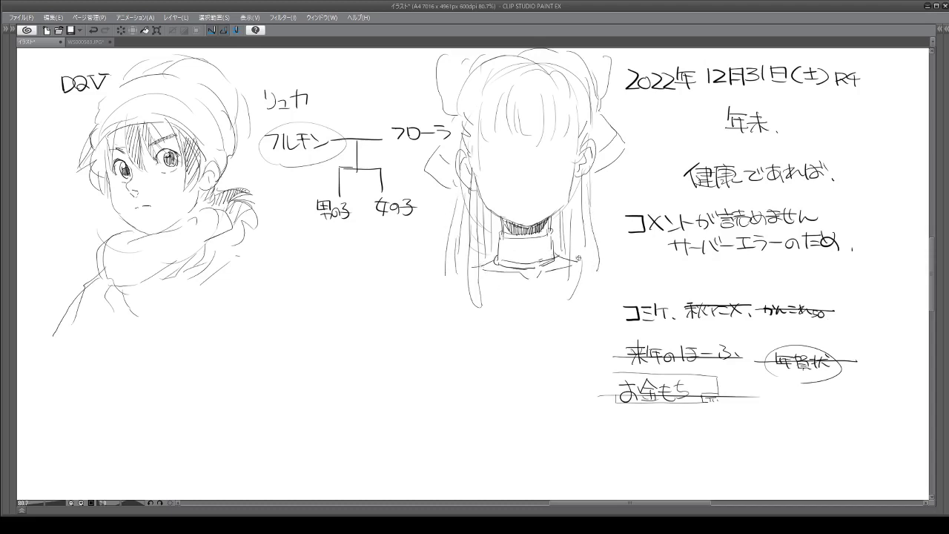
# Step: Draw the girl's shoulders, upper arms and the straight neckline of her dress across the chest
pyautogui.moveTo(476, 314); pyautogui.dragTo(569, 317)
pyautogui.moveTo(457, 331)
pyautogui.mouseDown()
pyautogui.moveTo(489, 320)
pyautogui.moveTo(451, 318)
pyautogui.mouseUp()
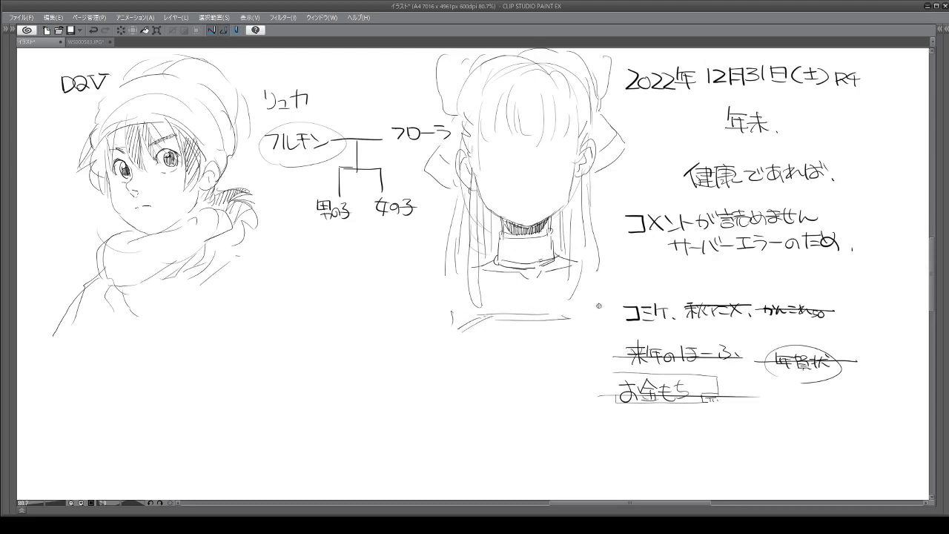
pyautogui.moveTo(598, 297); pyautogui.dragTo(595, 318)
pyautogui.moveTo(589, 264); pyautogui.dragTo(618, 294)
pyautogui.moveTo(461, 271); pyautogui.dragTo(421, 328)
# Step: Fill the girl's bangs with fine vertical strands, cleaning up lines where needed
pyautogui.moveTo(531, 90)
pyautogui.mouseDown()
pyautogui.moveTo(532, 146)
pyautogui.moveTo(519, 135)
pyautogui.moveTo(526, 140)
pyautogui.mouseUp()
pyautogui.moveTo(546, 87)
pyautogui.mouseDown()
pyautogui.moveTo(549, 133)
pyautogui.moveTo(530, 126)
pyautogui.moveTo(526, 142)
pyautogui.moveTo(541, 144)
pyautogui.moveTo(531, 146)
pyautogui.mouseUp()
pyautogui.press('e')
pyautogui.press('p')
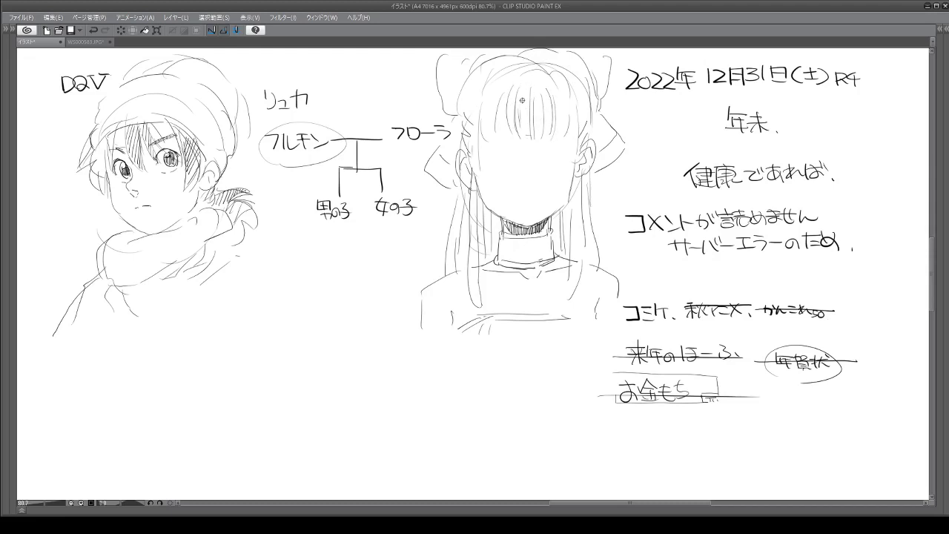
pyautogui.moveTo(522, 93); pyautogui.dragTo(524, 137)
pyautogui.moveTo(509, 84); pyautogui.dragTo(509, 135)
pyautogui.moveTo(491, 89)
pyautogui.mouseDown()
pyautogui.moveTo(493, 135)
pyautogui.moveTo(481, 140)
pyautogui.mouseUp()
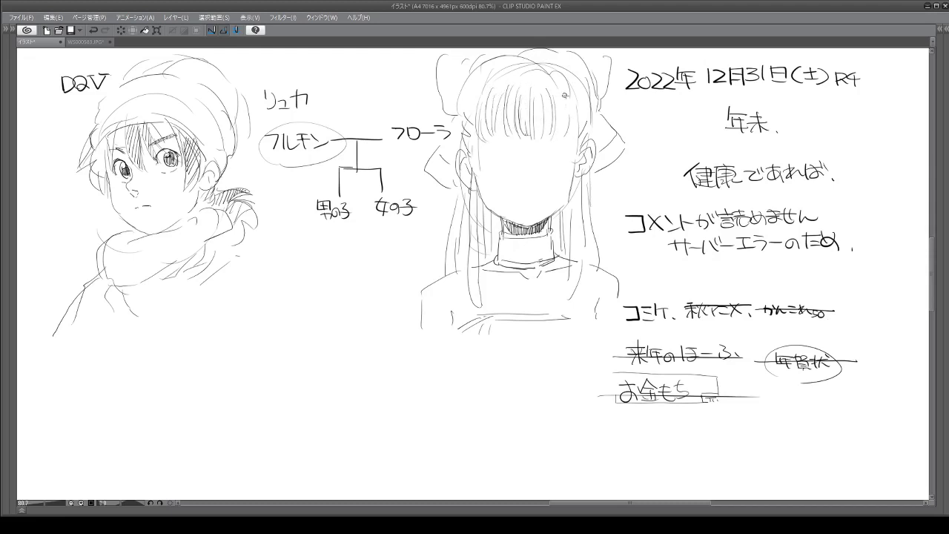
# Step: Extend the bangs to the temple and thicken the long front locks with extra strands on both sides
pyautogui.moveTo(565, 95); pyautogui.dragTo(575, 139)
pyautogui.moveTo(575, 114); pyautogui.dragTo(576, 235)
pyautogui.moveTo(574, 191); pyautogui.dragTo(568, 297)
pyautogui.moveTo(573, 265); pyautogui.dragTo(569, 298)
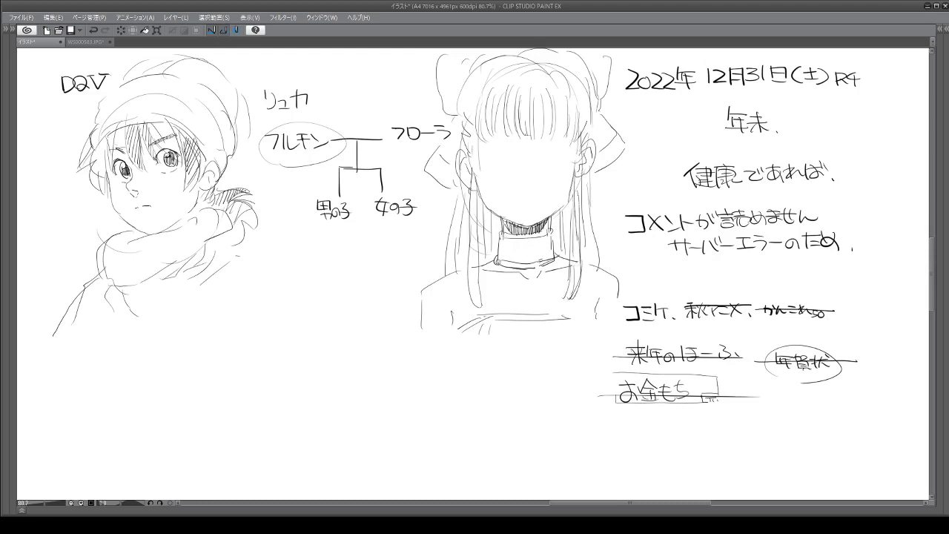
pyautogui.moveTo(471, 259); pyautogui.dragTo(482, 306)
# Step: Draw a ribbed hairband over the top of the girl's head and add small strands below the ears
pyautogui.moveTo(490, 82)
pyautogui.mouseDown()
pyautogui.moveTo(525, 65)
pyautogui.moveTo(584, 88)
pyautogui.mouseUp()
pyautogui.moveTo(534, 54); pyautogui.dragTo(533, 65)
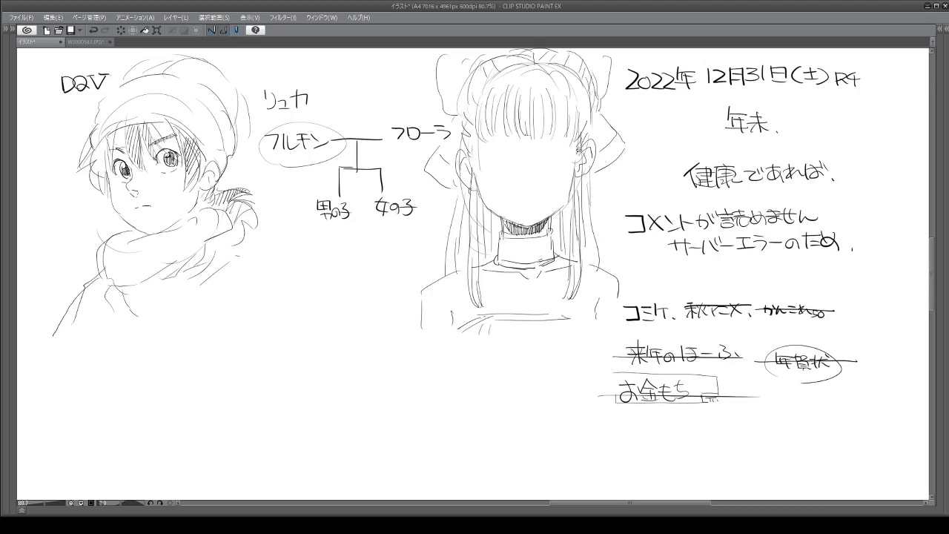
pyautogui.moveTo(578, 175); pyautogui.dragTo(579, 185)
pyautogui.moveTo(468, 184); pyautogui.dragTo(469, 195)
# Step: Draw the girl's eyes with upper lids, irises and lashes, erasing and correcting the first lines
pyautogui.moveTo(547, 160); pyautogui.dragTo(560, 152)
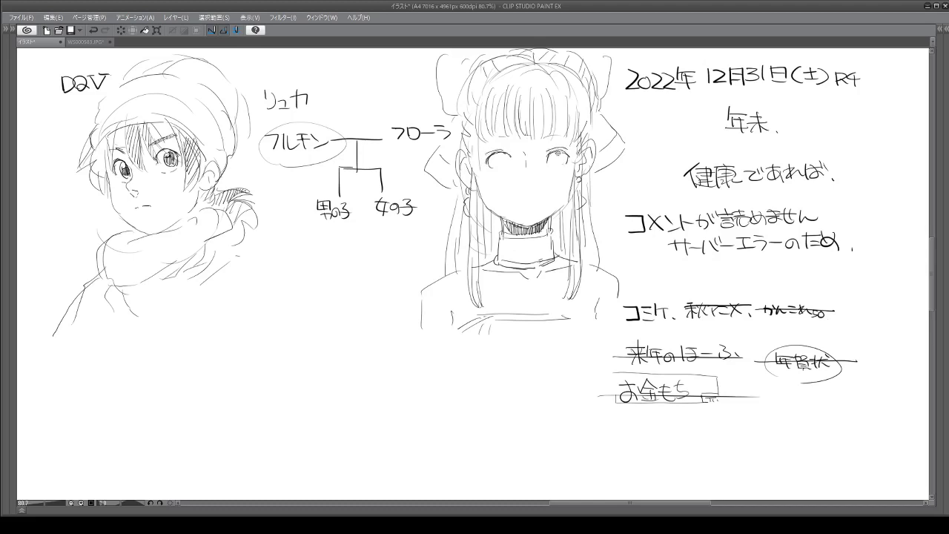
pyautogui.press('e')
pyautogui.moveTo(553, 161); pyautogui.dragTo(542, 160)
pyautogui.press('p')
pyautogui.moveTo(495, 155)
pyautogui.mouseDown()
pyautogui.moveTo(497, 170)
pyautogui.moveTo(508, 157)
pyautogui.mouseUp()
pyautogui.moveTo(569, 151); pyautogui.dragTo(573, 157)
pyautogui.moveTo(505, 152); pyautogui.dragTo(501, 161)
# Step: Draw the girl's nose, mouth and thin eyebrows, erasing stray marks around the nose
pyautogui.moveTo(515, 206); pyautogui.dragTo(520, 207)
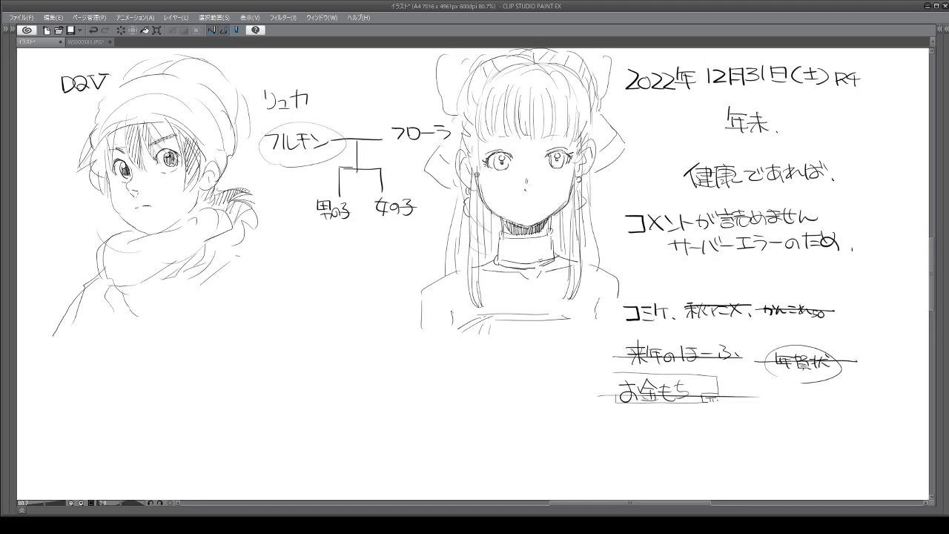
pyautogui.moveTo(544, 140); pyautogui.dragTo(560, 136)
pyautogui.press('e')
pyautogui.moveTo(544, 180)
pyautogui.mouseDown()
pyautogui.moveTo(527, 183)
pyautogui.moveTo(531, 175)
pyautogui.mouseUp()
pyautogui.press('p')
# Step: Add a few more strands to the girl's bangs and to the hair beside her neck
pyautogui.moveTo(564, 97); pyautogui.dragTo(558, 133)
pyautogui.moveTo(528, 81); pyautogui.dragTo(530, 124)
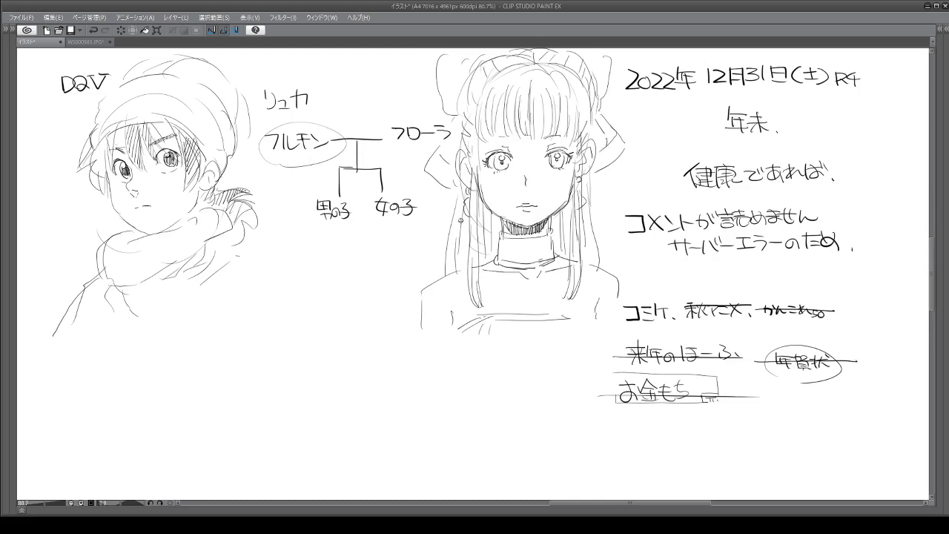
pyautogui.moveTo(461, 220); pyautogui.dragTo(457, 267)
# Step: Sketch a second head below the family tree with a rounded skull, jaw and vertical centre guide
pyautogui.moveTo(240, 311)
pyautogui.mouseDown()
pyautogui.moveTo(237, 298)
pyautogui.moveTo(292, 264)
pyautogui.moveTo(316, 274)
pyautogui.mouseUp()
pyautogui.moveTo(241, 358); pyautogui.dragTo(280, 354)
pyautogui.moveTo(331, 321)
pyautogui.mouseDown()
pyautogui.moveTo(309, 367)
pyautogui.moveTo(226, 333)
pyautogui.mouseUp()
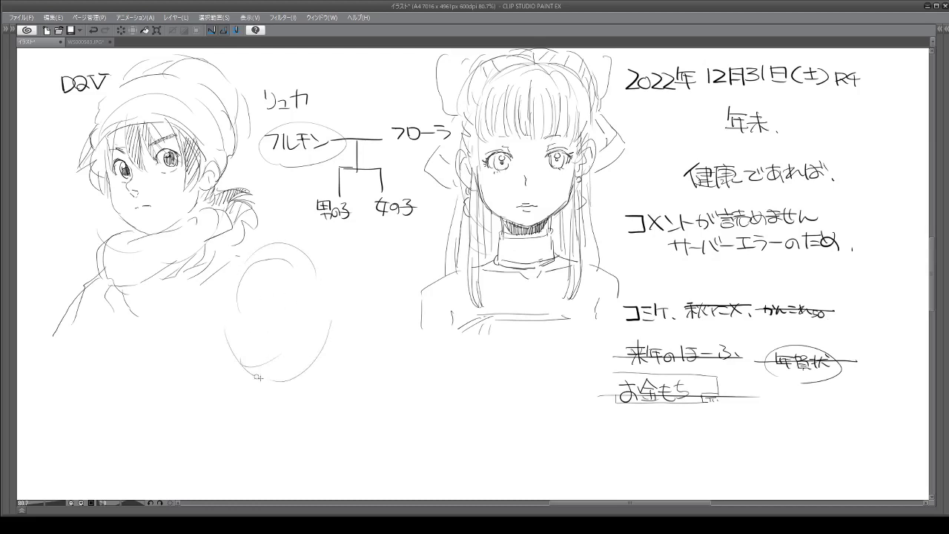
pyautogui.moveTo(314, 285)
pyautogui.mouseDown()
pyautogui.moveTo(324, 324)
pyautogui.moveTo(307, 362)
pyautogui.mouseUp()
pyautogui.moveTo(274, 289); pyautogui.dragTo(279, 343)
pyautogui.moveTo(248, 272)
pyautogui.mouseDown()
pyautogui.moveTo(284, 243)
pyautogui.moveTo(314, 277)
pyautogui.moveTo(310, 340)
pyautogui.mouseUp()
pyautogui.moveTo(224, 302)
pyautogui.mouseDown()
pyautogui.moveTo(235, 350)
pyautogui.moveTo(253, 369)
pyautogui.moveTo(285, 375)
pyautogui.moveTo(314, 352)
pyautogui.mouseUp()
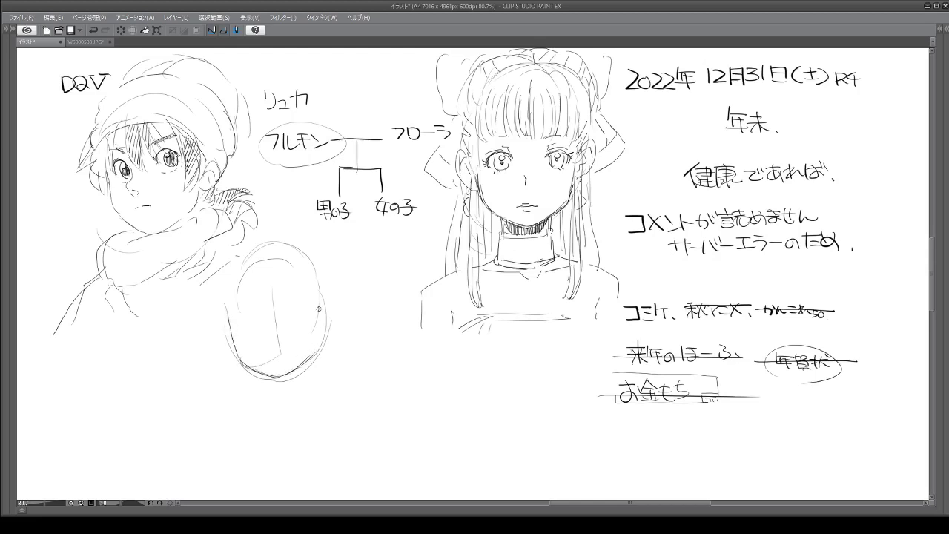
# Step: Erase the guide lines inside the second head, firm up its jaw and draw both ears
pyautogui.moveTo(321, 302)
pyautogui.mouseDown()
pyautogui.moveTo(252, 359)
pyautogui.moveTo(281, 344)
pyautogui.moveTo(271, 278)
pyautogui.moveTo(235, 288)
pyautogui.moveTo(248, 323)
pyautogui.moveTo(238, 367)
pyautogui.moveTo(226, 349)
pyautogui.moveTo(250, 376)
pyautogui.moveTo(290, 385)
pyautogui.moveTo(322, 343)
pyautogui.mouseUp()
pyautogui.press('e')
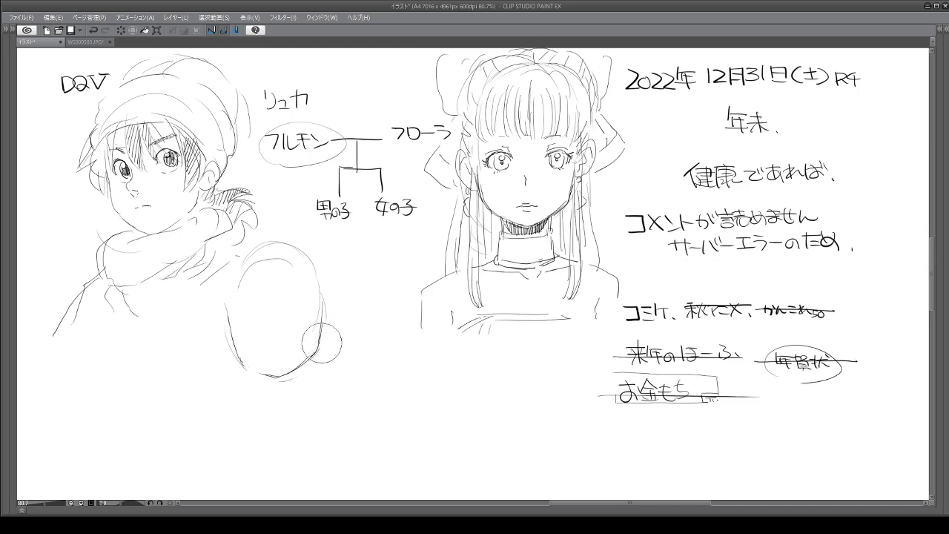
pyautogui.moveTo(226, 321)
pyautogui.mouseDown()
pyautogui.moveTo(219, 314)
pyautogui.moveTo(229, 346)
pyautogui.moveTo(226, 322)
pyautogui.mouseUp()
pyautogui.moveTo(324, 301)
pyautogui.mouseDown()
pyautogui.moveTo(326, 329)
pyautogui.moveTo(329, 321)
pyautogui.mouseUp()
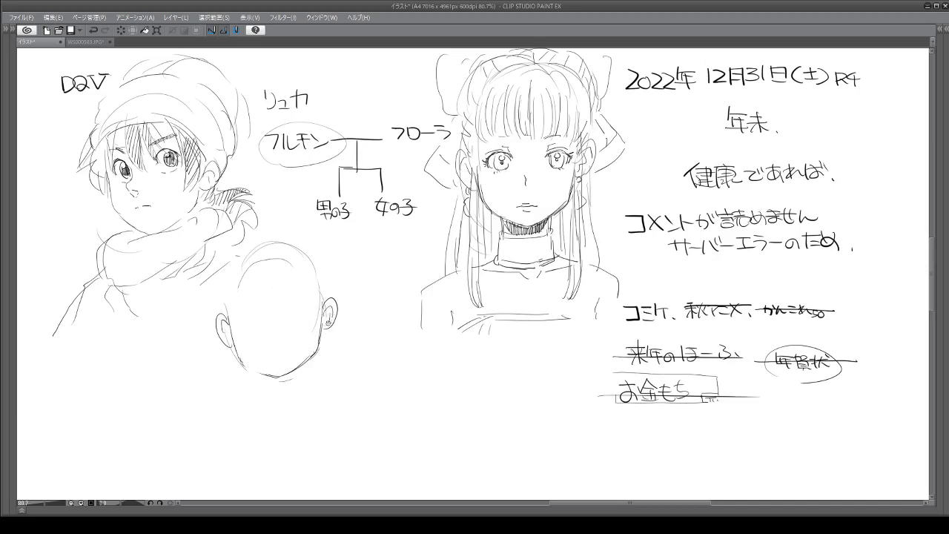
pyautogui.moveTo(239, 356); pyautogui.dragTo(270, 373)
# Step: Sketch the second character's fringe and large hair spikes radiating from the top and sides of the head
pyautogui.moveTo(279, 263); pyautogui.dragTo(268, 296)
pyautogui.moveTo(194, 245)
pyautogui.mouseDown()
pyautogui.moveTo(207, 270)
pyautogui.moveTo(179, 274)
pyautogui.moveTo(165, 290)
pyautogui.moveTo(204, 301)
pyautogui.moveTo(188, 308)
pyautogui.moveTo(205, 307)
pyautogui.moveTo(187, 342)
pyautogui.mouseUp()
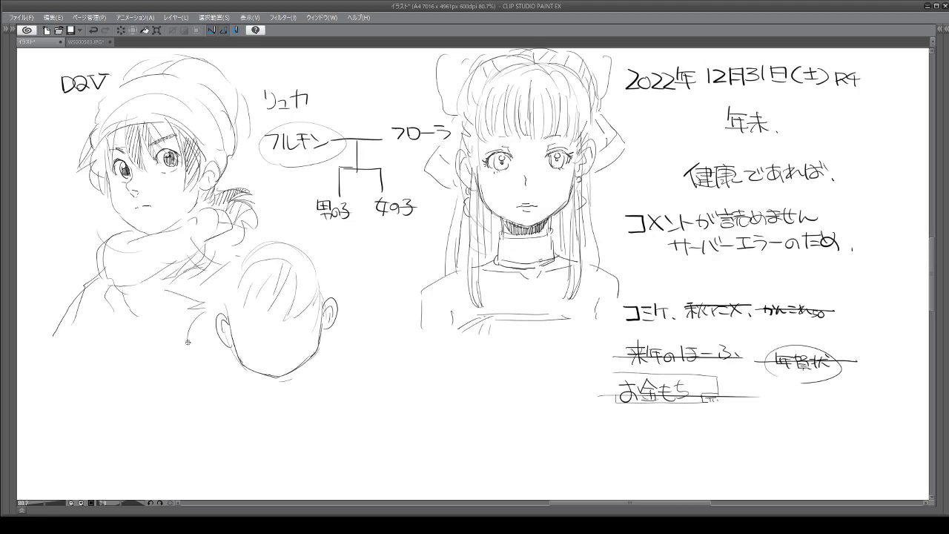
pyautogui.moveTo(210, 217); pyautogui.dragTo(177, 229)
pyautogui.moveTo(245, 168); pyautogui.dragTo(283, 218)
pyautogui.moveTo(296, 182)
pyautogui.mouseDown()
pyautogui.moveTo(304, 227)
pyautogui.moveTo(324, 237)
pyautogui.moveTo(337, 268)
pyautogui.moveTo(366, 264)
pyautogui.moveTo(339, 288)
pyautogui.moveTo(382, 285)
pyautogui.moveTo(339, 321)
pyautogui.mouseUp()
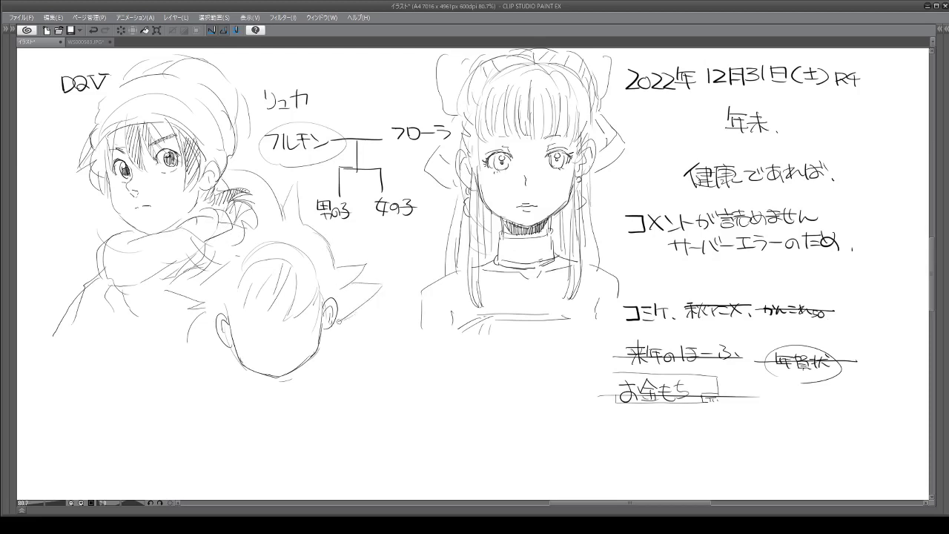
pyautogui.moveTo(193, 323); pyautogui.dragTo(223, 342)
pyautogui.moveTo(229, 293)
pyautogui.mouseDown()
pyautogui.moveTo(241, 322)
pyautogui.moveTo(258, 290)
pyautogui.moveTo(251, 317)
pyautogui.moveTo(226, 307)
pyautogui.moveTo(237, 332)
pyautogui.moveTo(233, 310)
pyautogui.moveTo(240, 324)
pyautogui.moveTo(235, 307)
pyautogui.moveTo(274, 250)
pyautogui.mouseUp()
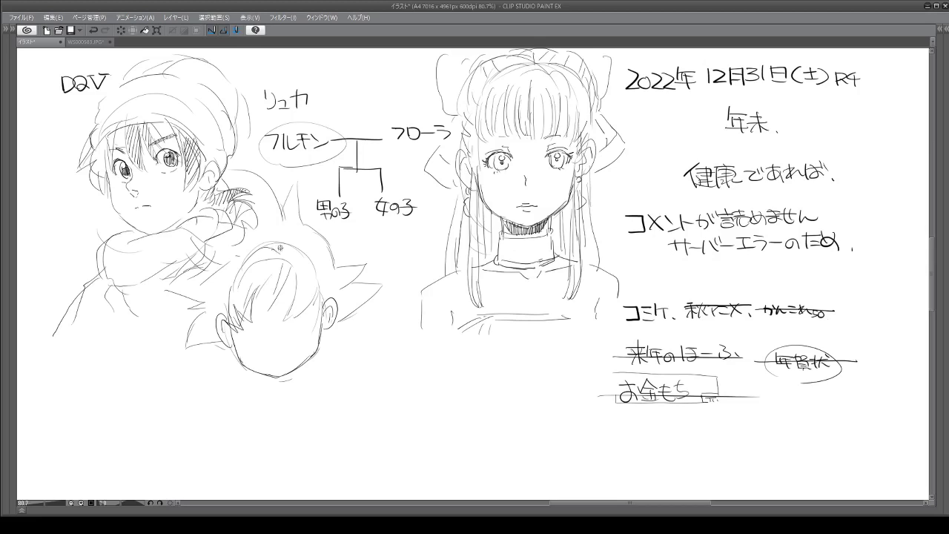
# Step: Doodle a small simplified spiky-haired face beside the second character's head
pyautogui.moveTo(368, 347)
pyautogui.mouseDown()
pyautogui.moveTo(358, 334)
pyautogui.moveTo(341, 371)
pyautogui.moveTo(353, 381)
pyautogui.mouseUp()
pyautogui.moveTo(371, 348)
pyautogui.mouseDown()
pyautogui.moveTo(421, 355)
pyautogui.moveTo(407, 366)
pyautogui.moveTo(423, 370)
pyautogui.moveTo(384, 399)
pyautogui.moveTo(389, 375)
pyautogui.moveTo(394, 372)
pyautogui.mouseUp()
pyautogui.moveTo(376, 365); pyautogui.dragTo(373, 379)
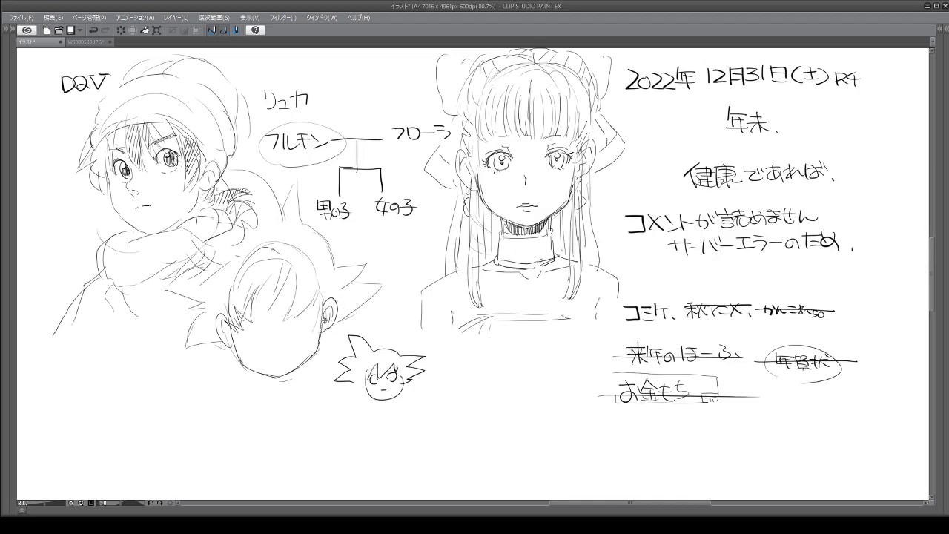
# Step: Add more fringe strands to the spiky-haired character and redraw the jaw line
pyautogui.moveTo(279, 270)
pyautogui.mouseDown()
pyautogui.moveTo(269, 305)
pyautogui.moveTo(287, 293)
pyautogui.moveTo(264, 302)
pyautogui.mouseUp()
pyautogui.moveTo(309, 266); pyautogui.dragTo(299, 307)
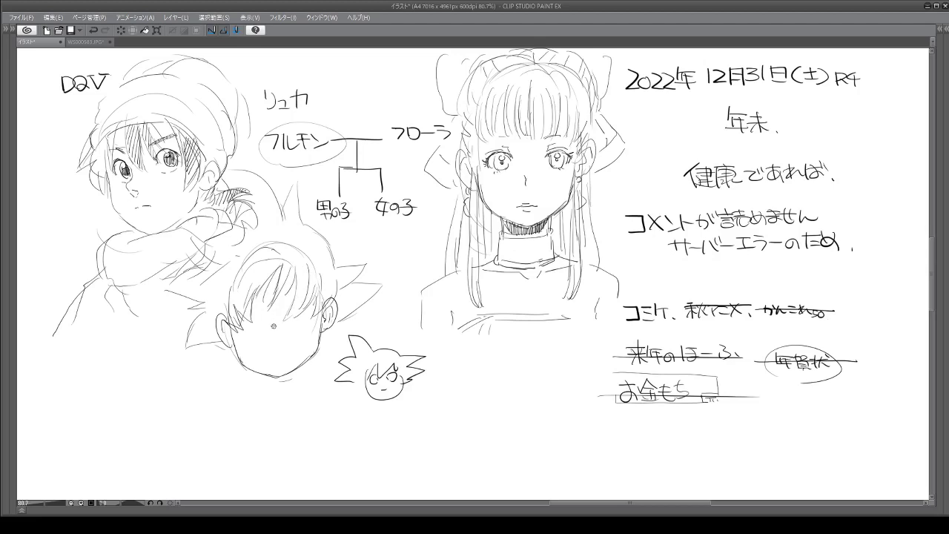
pyautogui.moveTo(234, 342)
pyautogui.mouseDown()
pyautogui.moveTo(241, 368)
pyautogui.moveTo(285, 376)
pyautogui.moveTo(241, 368)
pyautogui.moveTo(280, 377)
pyautogui.moveTo(279, 365)
pyautogui.mouseUp()
pyautogui.press('e')
pyautogui.press('p')
# Step: Write ソンくん beside the spiky-haired character with a box around ソン, and write カカロット beneath it
pyautogui.moveTo(147, 366); pyautogui.dragTo(149, 371)
pyautogui.moveTo(156, 363)
pyautogui.mouseDown()
pyautogui.moveTo(151, 381)
pyautogui.moveTo(164, 371)
pyautogui.mouseUp()
pyautogui.moveTo(162, 381); pyautogui.dragTo(174, 373)
pyautogui.moveTo(135, 363); pyautogui.dragTo(137, 386)
pyautogui.moveTo(136, 361)
pyautogui.mouseDown()
pyautogui.moveTo(183, 363)
pyautogui.moveTo(184, 385)
pyautogui.mouseUp()
pyautogui.moveTo(183, 387)
pyautogui.mouseDown()
pyautogui.moveTo(141, 389)
pyautogui.moveTo(200, 378)
pyautogui.mouseUp()
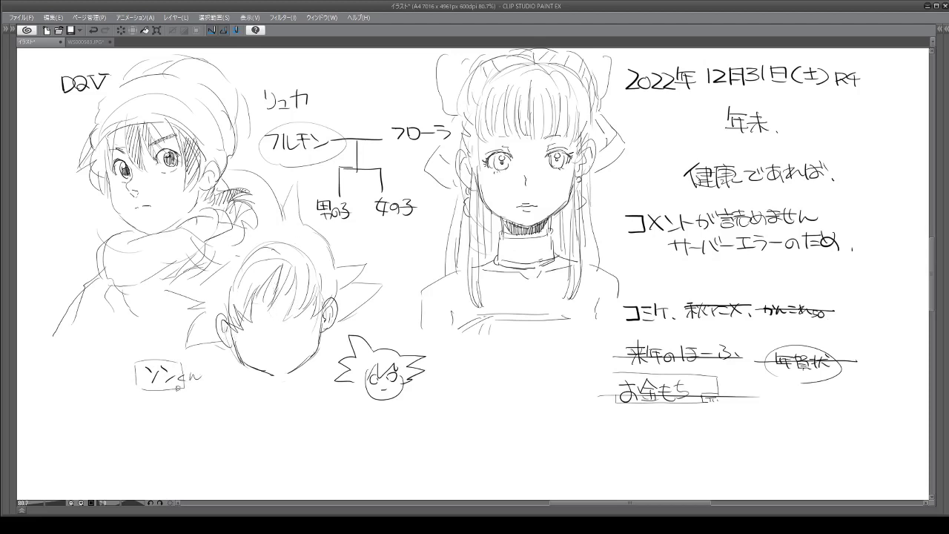
pyautogui.moveTo(139, 405); pyautogui.dragTo(194, 406)
pyautogui.moveTo(195, 398); pyautogui.dragTo(200, 402)
# Step: Add hair spikes below both ears of the spiky-haired character
pyautogui.moveTo(224, 345)
pyautogui.mouseDown()
pyautogui.moveTo(207, 353)
pyautogui.moveTo(243, 351)
pyautogui.mouseUp()
pyautogui.moveTo(338, 323)
pyautogui.mouseDown()
pyautogui.moveTo(363, 323)
pyautogui.moveTo(323, 337)
pyautogui.mouseUp()
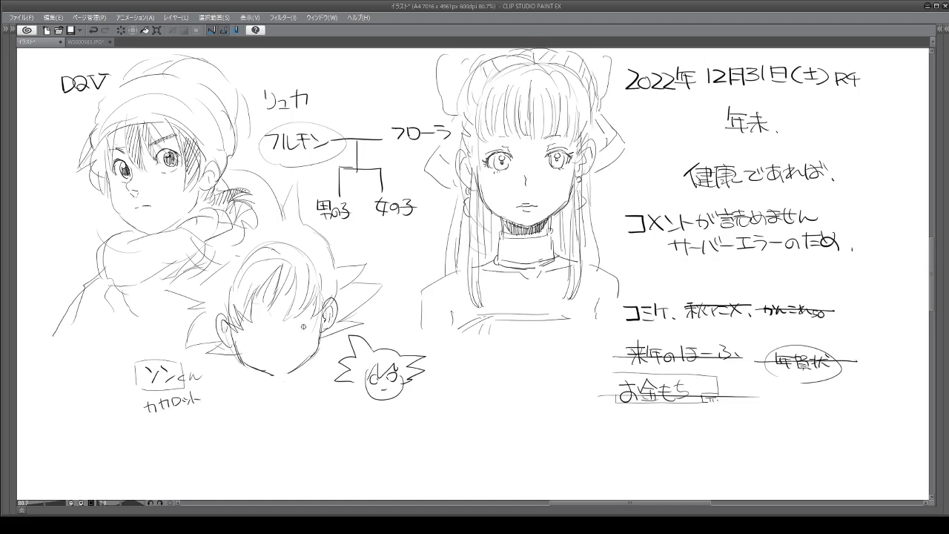
# Step: Write キンカカ under the カカロット note
pyautogui.moveTo(146, 422); pyautogui.dragTo(156, 421)
pyautogui.moveTo(146, 428)
pyautogui.mouseDown()
pyautogui.moveTo(157, 426)
pyautogui.moveTo(153, 435)
pyautogui.mouseUp()
pyautogui.moveTo(158, 421); pyautogui.dragTo(169, 421)
pyautogui.moveTo(169, 419)
pyautogui.mouseDown()
pyautogui.moveTo(178, 418)
pyautogui.moveTo(169, 428)
pyautogui.mouseUp()
# Step: Draw the upper eyelid curves of both eyes on the spiky-haired character
pyautogui.moveTo(297, 304); pyautogui.dragTo(286, 318)
pyautogui.moveTo(290, 308); pyautogui.dragTo(305, 304)
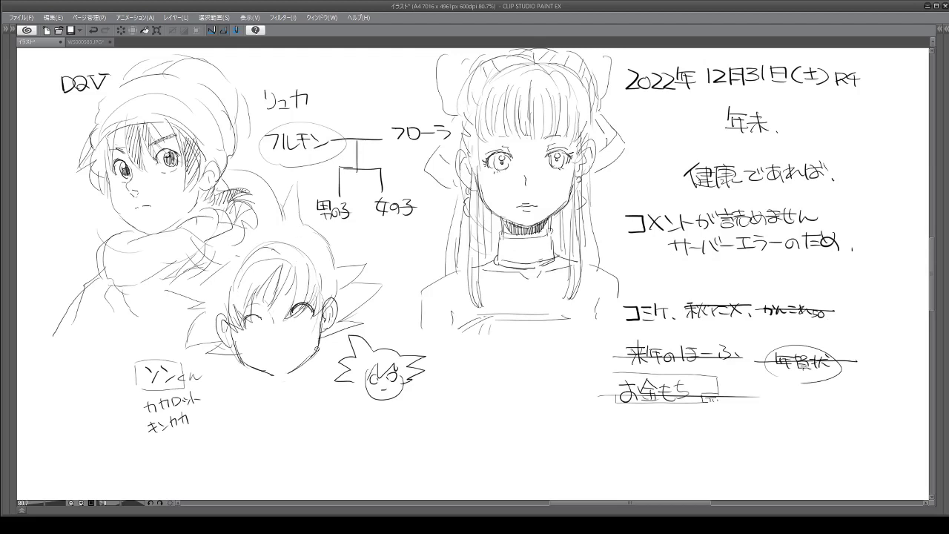
# Step: Draw the spiky-haired character's neck, collar and shoulder folds, correct the jaw line and start the eyebrows
pyautogui.moveTo(268, 374)
pyautogui.mouseDown()
pyautogui.moveTo(289, 373)
pyautogui.moveTo(290, 354)
pyautogui.moveTo(301, 396)
pyautogui.moveTo(252, 400)
pyautogui.moveTo(289, 402)
pyautogui.moveTo(277, 415)
pyautogui.moveTo(257, 408)
pyautogui.mouseUp()
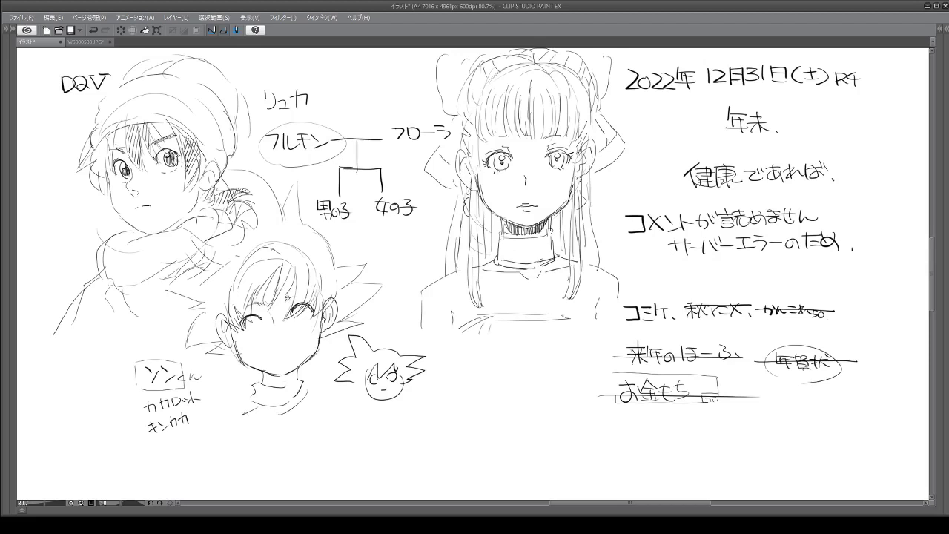
pyautogui.moveTo(287, 298); pyautogui.dragTo(293, 296)
pyautogui.press('e')
pyautogui.moveTo(237, 358); pyautogui.dragTo(245, 370)
pyautogui.press('p')
pyautogui.moveTo(253, 388)
pyautogui.mouseDown()
pyautogui.moveTo(225, 410)
pyautogui.moveTo(256, 407)
pyautogui.mouseUp()
pyautogui.moveTo(298, 384)
pyautogui.mouseDown()
pyautogui.moveTo(314, 392)
pyautogui.moveTo(314, 383)
pyautogui.moveTo(310, 395)
pyautogui.mouseUp()
pyautogui.moveTo(318, 389); pyautogui.dragTo(306, 403)
pyautogui.moveTo(247, 392)
pyautogui.mouseDown()
pyautogui.moveTo(214, 425)
pyautogui.moveTo(216, 412)
pyautogui.mouseUp()
pyautogui.moveTo(303, 407); pyautogui.dragTo(327, 399)
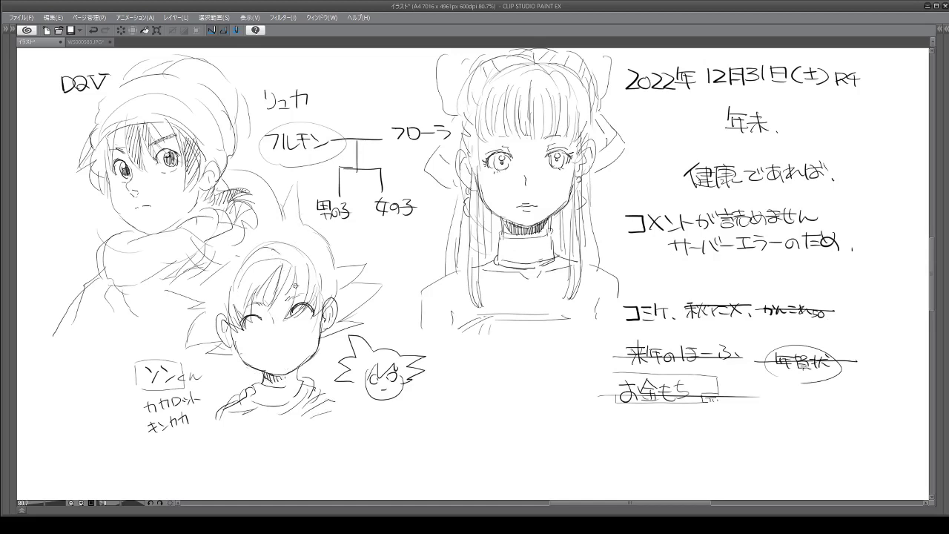
# Step: Outline the spiky-haired character's round irises and add more hair spikes on both sides of the head
pyautogui.moveTo(299, 307)
pyautogui.mouseDown()
pyautogui.moveTo(304, 321)
pyautogui.moveTo(246, 331)
pyautogui.moveTo(256, 322)
pyautogui.mouseUp()
pyautogui.moveTo(348, 291)
pyautogui.mouseDown()
pyautogui.moveTo(373, 287)
pyautogui.moveTo(353, 281)
pyautogui.moveTo(375, 277)
pyautogui.moveTo(365, 280)
pyautogui.moveTo(388, 285)
pyautogui.moveTo(345, 314)
pyautogui.mouseUp()
pyautogui.moveTo(201, 310)
pyautogui.mouseDown()
pyautogui.moveTo(177, 336)
pyautogui.moveTo(201, 331)
pyautogui.moveTo(178, 342)
pyautogui.moveTo(203, 341)
pyautogui.mouseUp()
pyautogui.moveTo(299, 312); pyautogui.dragTo(303, 317)
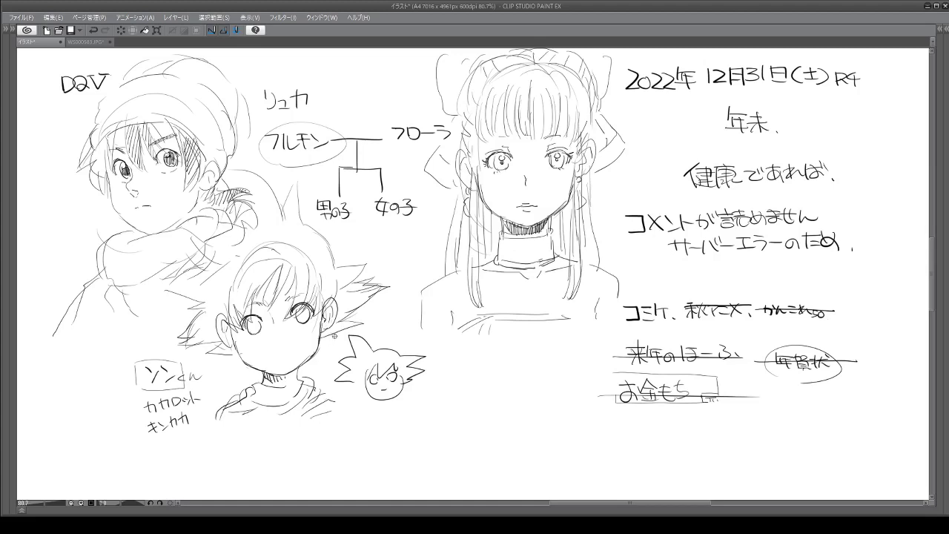
# Step: Add pupils to the spiky-haired character's eyes, touch up the jaw and draw extra spikes on top
pyautogui.moveTo(327, 332); pyautogui.dragTo(320, 351)
pyautogui.moveTo(245, 354); pyautogui.dragTo(248, 360)
pyautogui.moveTo(252, 319); pyautogui.dragTo(303, 314)
pyautogui.moveTo(290, 239)
pyautogui.mouseDown()
pyautogui.moveTo(310, 199)
pyautogui.moveTo(307, 231)
pyautogui.moveTo(306, 257)
pyautogui.mouseUp()
pyautogui.moveTo(359, 232)
pyautogui.mouseDown()
pyautogui.moveTo(347, 257)
pyautogui.moveTo(353, 237)
pyautogui.mouseUp()
pyautogui.moveTo(354, 237); pyautogui.dragTo(340, 270)
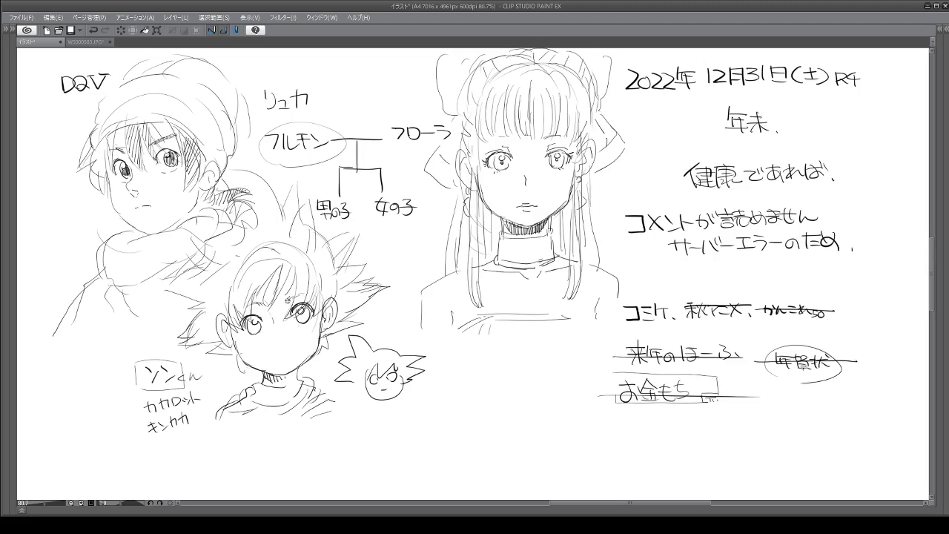
# Step: Draw the spiky-haired character's slanted eyebrows, smirking mouth and small nose
pyautogui.moveTo(286, 301)
pyautogui.mouseDown()
pyautogui.moveTo(301, 297)
pyautogui.moveTo(253, 308)
pyautogui.mouseUp()
pyautogui.moveTo(270, 351); pyautogui.dragTo(277, 358)
pyautogui.press('e')
pyautogui.press('p')
pyautogui.moveTo(278, 331); pyautogui.dragTo(277, 335)
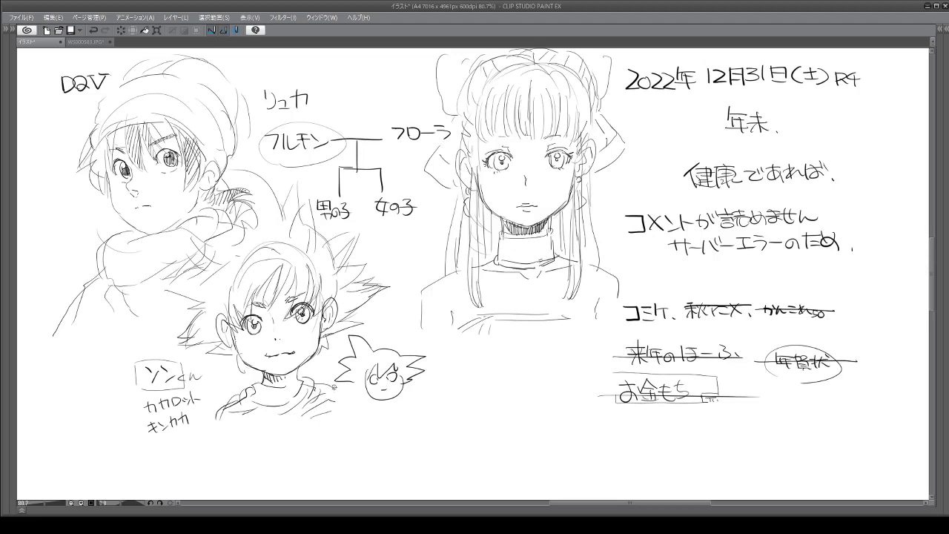
# Step: Sketch the spiky-haired character's upper-body lines and write てんくう under the キンカカ note
pyautogui.moveTo(209, 449)
pyautogui.mouseDown()
pyautogui.moveTo(237, 421)
pyautogui.moveTo(276, 424)
pyautogui.mouseUp()
pyautogui.moveTo(145, 442); pyautogui.dragTo(157, 451)
pyautogui.moveTo(163, 438); pyautogui.dragTo(186, 452)
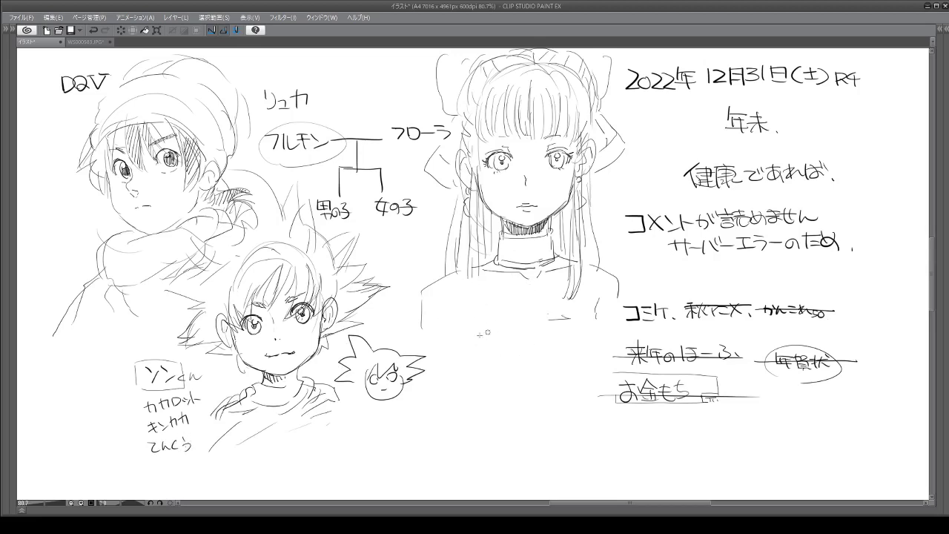
# Step: Sketch a new girl's rounded bob-hair outline, face contour and squared fringe below Flora
pyautogui.moveTo(450, 302); pyautogui.dragTo(539, 307)
pyautogui.moveTo(443, 385); pyautogui.dragTo(475, 406)
pyautogui.moveTo(552, 382); pyautogui.dragTo(490, 412)
pyautogui.moveTo(435, 333); pyautogui.dragTo(441, 377)
pyautogui.moveTo(444, 300)
pyautogui.mouseDown()
pyautogui.moveTo(524, 270)
pyautogui.moveTo(537, 286)
pyautogui.mouseUp()
pyautogui.moveTo(551, 328); pyautogui.dragTo(524, 402)
pyautogui.moveTo(448, 283)
pyautogui.mouseDown()
pyautogui.moveTo(490, 265)
pyautogui.moveTo(541, 295)
pyautogui.mouseUp()
pyautogui.moveTo(486, 276)
pyautogui.mouseDown()
pyautogui.moveTo(463, 293)
pyautogui.moveTo(461, 280)
pyautogui.moveTo(469, 313)
pyautogui.moveTo(482, 298)
pyautogui.moveTo(491, 306)
pyautogui.moveTo(455, 309)
pyautogui.moveTo(480, 337)
pyautogui.mouseUp()
pyautogui.moveTo(502, 325); pyautogui.dragTo(522, 341)
pyautogui.moveTo(453, 312); pyautogui.dragTo(445, 326)
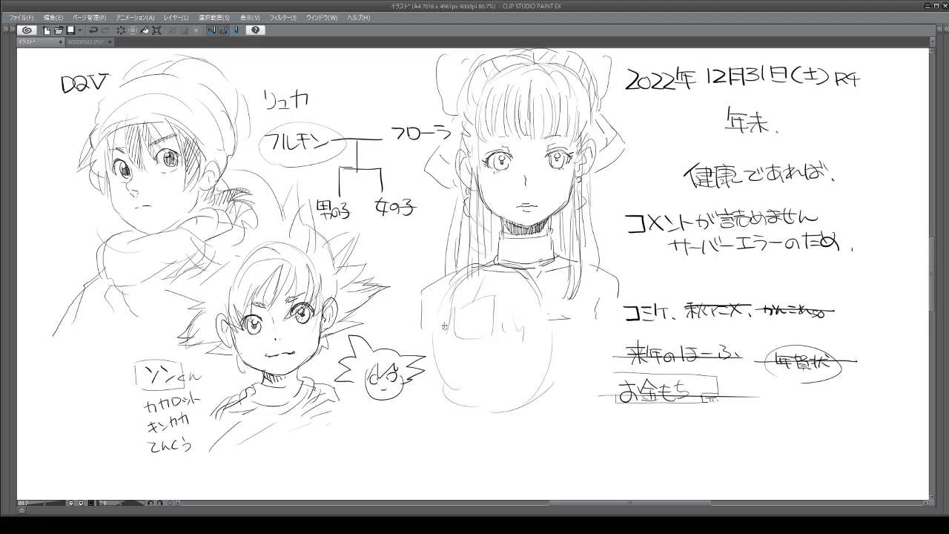
# Step: Build up both outer sides of the bob hair and the inner hair edge framing the new girl's face
pyautogui.moveTo(444, 288); pyautogui.dragTo(429, 357)
pyautogui.moveTo(432, 323)
pyautogui.mouseDown()
pyautogui.moveTo(438, 375)
pyautogui.moveTo(454, 398)
pyautogui.mouseUp()
pyautogui.moveTo(512, 341); pyautogui.dragTo(512, 394)
pyautogui.moveTo(546, 294)
pyautogui.mouseDown()
pyautogui.moveTo(554, 354)
pyautogui.moveTo(525, 341)
pyautogui.moveTo(519, 393)
pyautogui.moveTo(546, 386)
pyautogui.mouseUp()
pyautogui.moveTo(522, 393); pyautogui.dragTo(550, 376)
pyautogui.moveTo(509, 321); pyautogui.dragTo(528, 328)
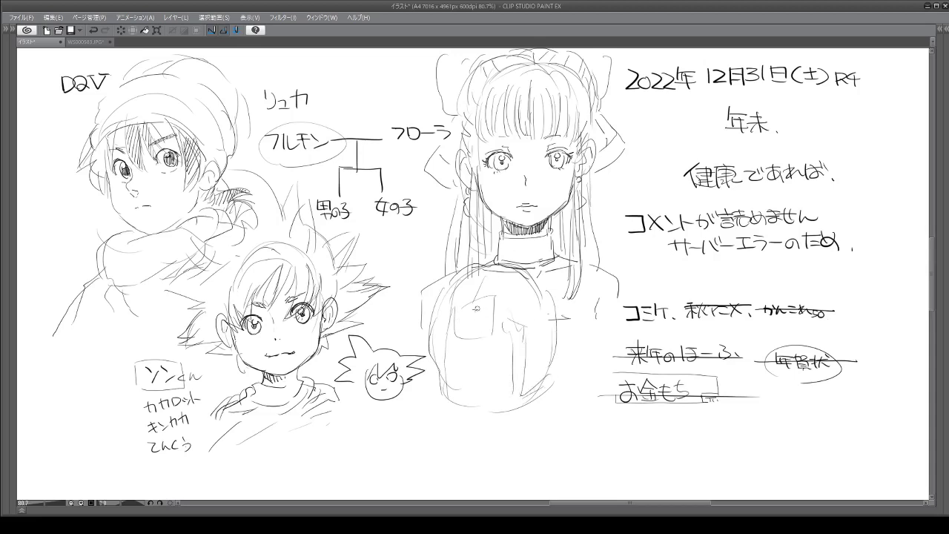
# Step: Write おかっぱ and ボブ beside the new girl and define her chin and jaw
pyautogui.moveTo(556, 431); pyautogui.dragTo(595, 445)
pyautogui.moveTo(597, 437); pyautogui.dragTo(604, 444)
pyautogui.moveTo(608, 430); pyautogui.dragTo(611, 433)
pyautogui.moveTo(449, 392)
pyautogui.mouseDown()
pyautogui.moveTo(480, 403)
pyautogui.moveTo(513, 388)
pyautogui.moveTo(473, 416)
pyautogui.mouseUp()
pyautogui.moveTo(511, 389)
pyautogui.mouseDown()
pyautogui.moveTo(509, 413)
pyautogui.moveTo(471, 418)
pyautogui.mouseUp()
pyautogui.moveTo(572, 458)
pyautogui.mouseDown()
pyautogui.moveTo(585, 458)
pyautogui.moveTo(579, 468)
pyautogui.moveTo(610, 461)
pyautogui.mouseUp()
pyautogui.moveTo(612, 454); pyautogui.dragTo(614, 459)
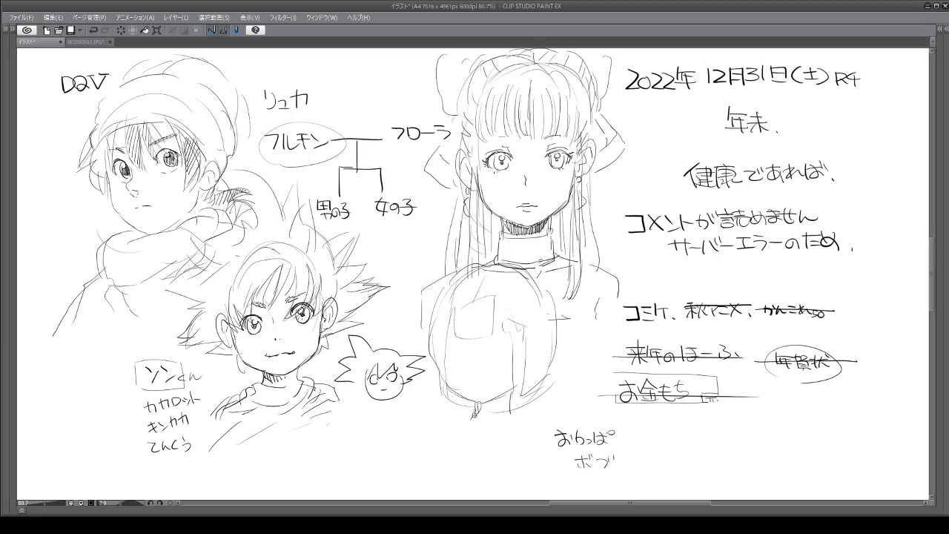
# Step: Draw the bob-haired girl's neckline, shoulders and upper arms
pyautogui.moveTo(476, 410)
pyautogui.mouseDown()
pyautogui.moveTo(467, 422)
pyautogui.moveTo(508, 411)
pyautogui.mouseUp()
pyautogui.moveTo(463, 434); pyautogui.dragTo(518, 426)
pyautogui.moveTo(518, 426)
pyautogui.mouseDown()
pyautogui.moveTo(447, 428)
pyautogui.moveTo(531, 432)
pyautogui.moveTo(518, 427)
pyautogui.moveTo(533, 472)
pyautogui.mouseUp()
pyautogui.moveTo(459, 428); pyautogui.dragTo(431, 491)
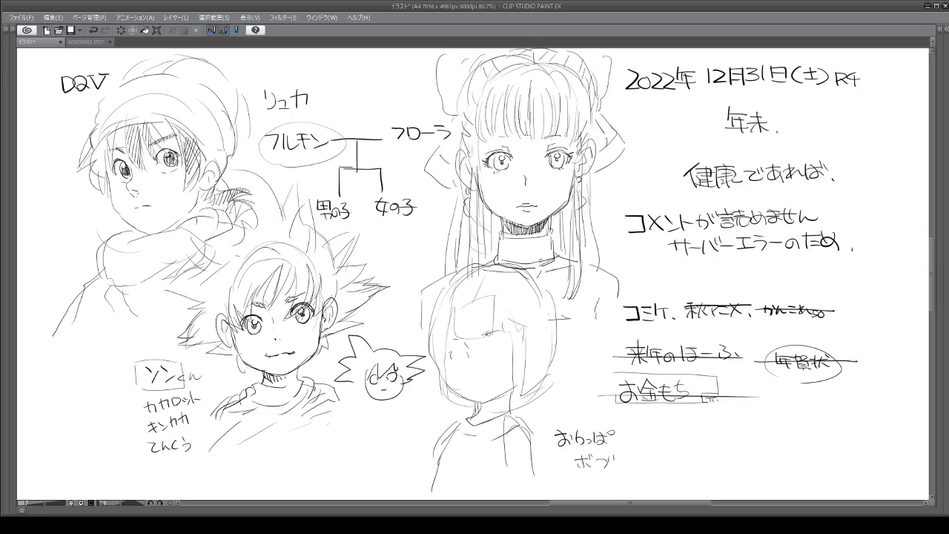
# Step: Draw the bob-haired girl's eyes and mouth, refine the hair beside her cheeks and shade her neck
pyautogui.moveTo(447, 348)
pyautogui.mouseDown()
pyautogui.moveTo(500, 340)
pyautogui.moveTo(513, 347)
pyautogui.mouseUp()
pyautogui.moveTo(500, 343); pyautogui.dragTo(512, 353)
pyautogui.moveTo(454, 348); pyautogui.dragTo(463, 359)
pyautogui.moveTo(519, 326); pyautogui.dragTo(520, 403)
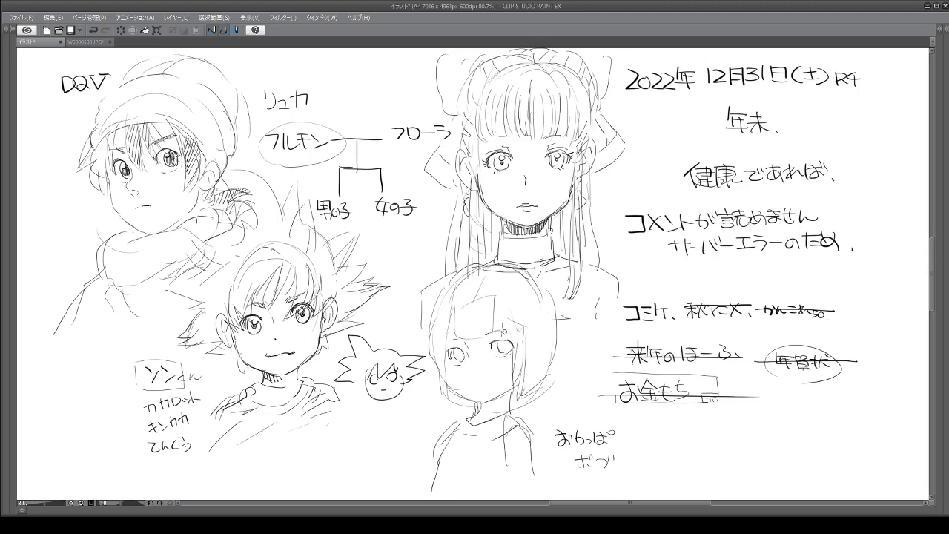
pyautogui.moveTo(434, 363)
pyautogui.mouseDown()
pyautogui.moveTo(444, 407)
pyautogui.moveTo(453, 406)
pyautogui.mouseUp()
pyautogui.moveTo(481, 399); pyautogui.dragTo(487, 410)
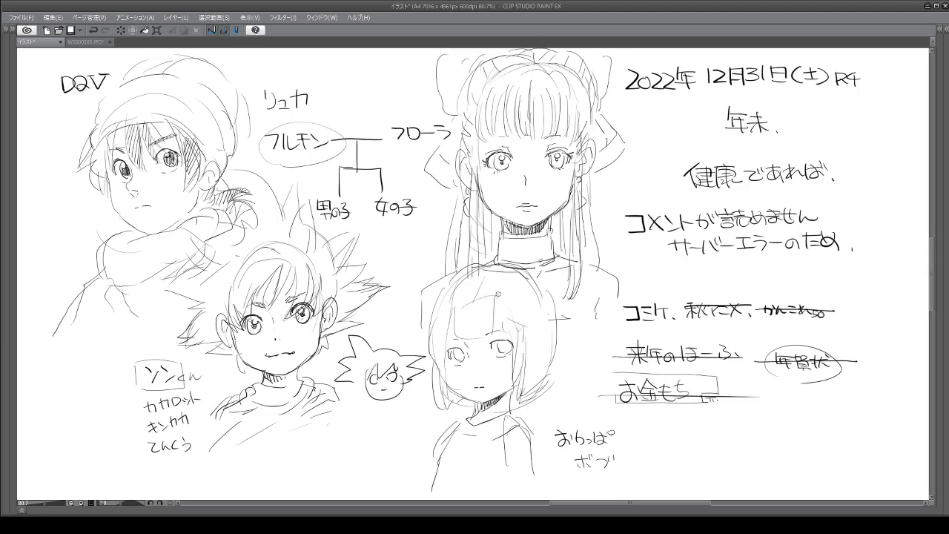
# Step: Add fringe strands, ribbons on both sides of the bob-haired girl's head, longer side hair and shoulder lines
pyautogui.moveTo(481, 290); pyautogui.dragTo(478, 330)
pyautogui.moveTo(487, 304); pyautogui.dragTo(486, 326)
pyautogui.moveTo(529, 291)
pyautogui.mouseDown()
pyautogui.moveTo(529, 310)
pyautogui.moveTo(532, 280)
pyautogui.moveTo(564, 309)
pyautogui.moveTo(536, 314)
pyautogui.mouseUp()
pyautogui.moveTo(436, 295)
pyautogui.mouseDown()
pyautogui.moveTo(423, 320)
pyautogui.moveTo(435, 314)
pyautogui.moveTo(426, 329)
pyautogui.moveTo(437, 338)
pyautogui.mouseUp()
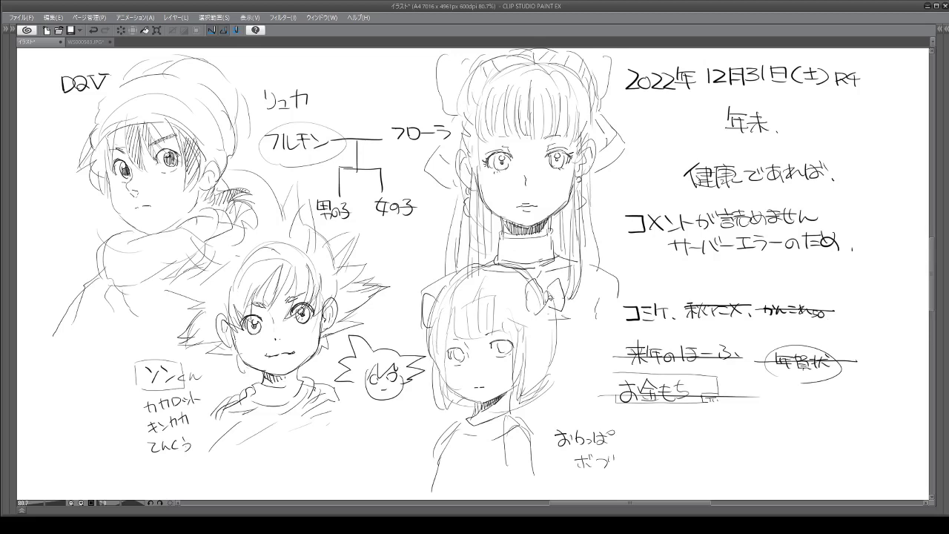
pyautogui.moveTo(537, 320)
pyautogui.mouseDown()
pyautogui.moveTo(534, 394)
pyautogui.moveTo(511, 419)
pyautogui.moveTo(468, 423)
pyautogui.moveTo(518, 412)
pyautogui.moveTo(528, 430)
pyautogui.moveTo(512, 446)
pyautogui.mouseUp()
pyautogui.moveTo(463, 421)
pyautogui.mouseDown()
pyautogui.moveTo(441, 449)
pyautogui.moveTo(434, 428)
pyautogui.moveTo(437, 446)
pyautogui.mouseUp()
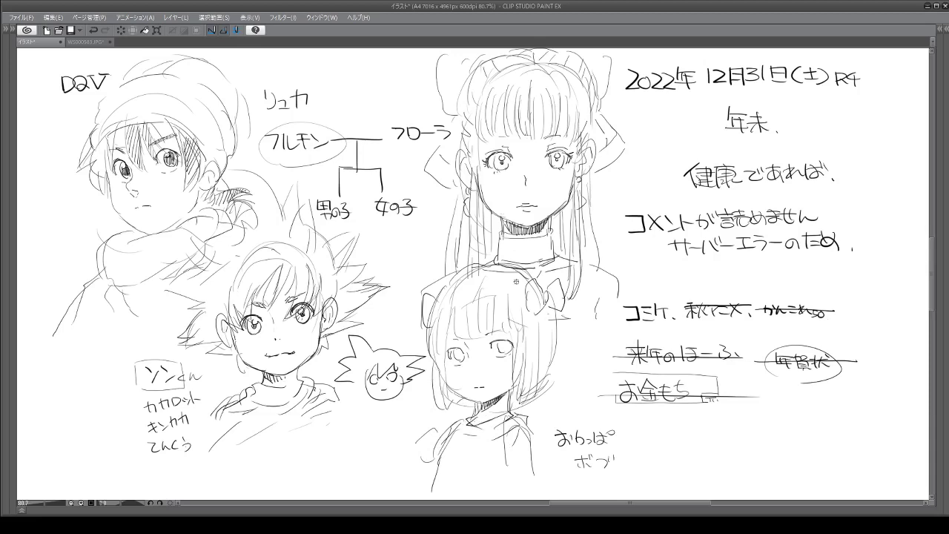
# Step: Refine the bob-haired girl's fringe and add fine strands to the side hair next to her face
pyautogui.press('e')
pyautogui.moveTo(463, 349)
pyautogui.mouseDown()
pyautogui.moveTo(471, 356)
pyautogui.moveTo(465, 347)
pyautogui.mouseUp()
pyautogui.hotkey('ctrl', 'z')
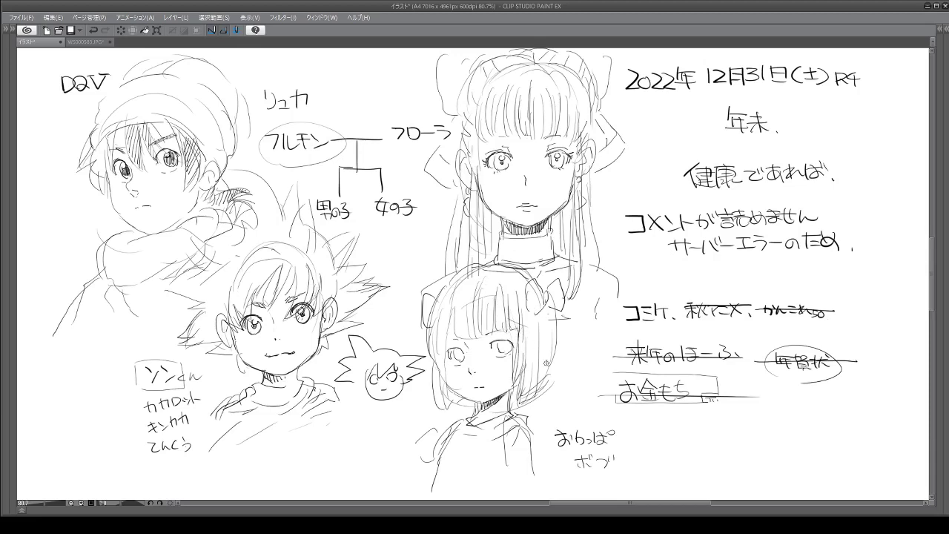
pyautogui.moveTo(546, 340); pyautogui.dragTo(538, 387)
pyautogui.press('e')
pyautogui.moveTo(564, 357)
pyautogui.mouseDown()
pyautogui.moveTo(546, 388)
pyautogui.moveTo(533, 366)
pyautogui.moveTo(527, 373)
pyautogui.mouseUp()
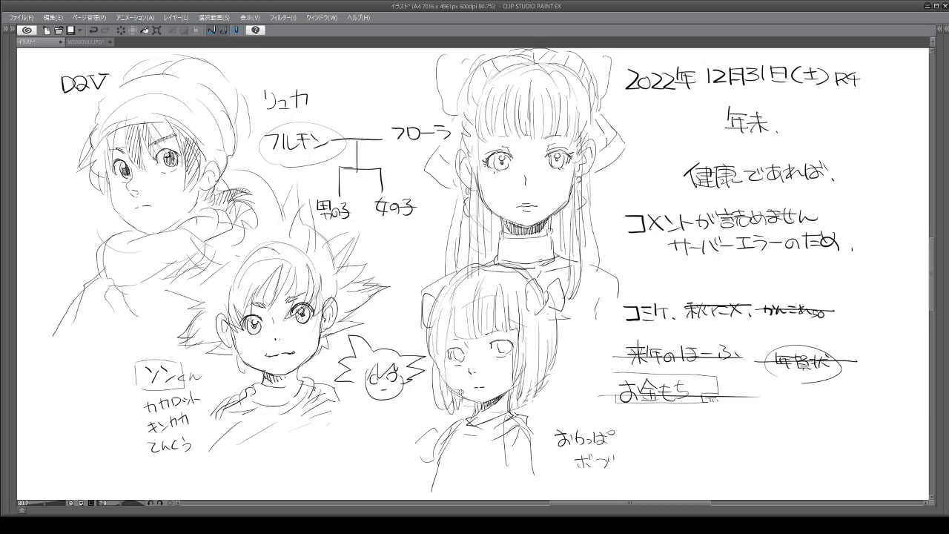
# Step: Clean up the crown of the bob-haired girl's head, redraw its outline and add side hair strands
pyautogui.moveTo(443, 282)
pyautogui.mouseDown()
pyautogui.moveTo(495, 258)
pyautogui.moveTo(535, 268)
pyautogui.moveTo(548, 288)
pyautogui.mouseUp()
pyautogui.press('e')
pyautogui.moveTo(471, 275)
pyautogui.mouseDown()
pyautogui.moveTo(459, 284)
pyautogui.moveTo(490, 268)
pyautogui.moveTo(527, 273)
pyautogui.moveTo(552, 362)
pyautogui.mouseUp()
pyautogui.press('p')
pyautogui.moveTo(546, 314); pyautogui.dragTo(544, 375)
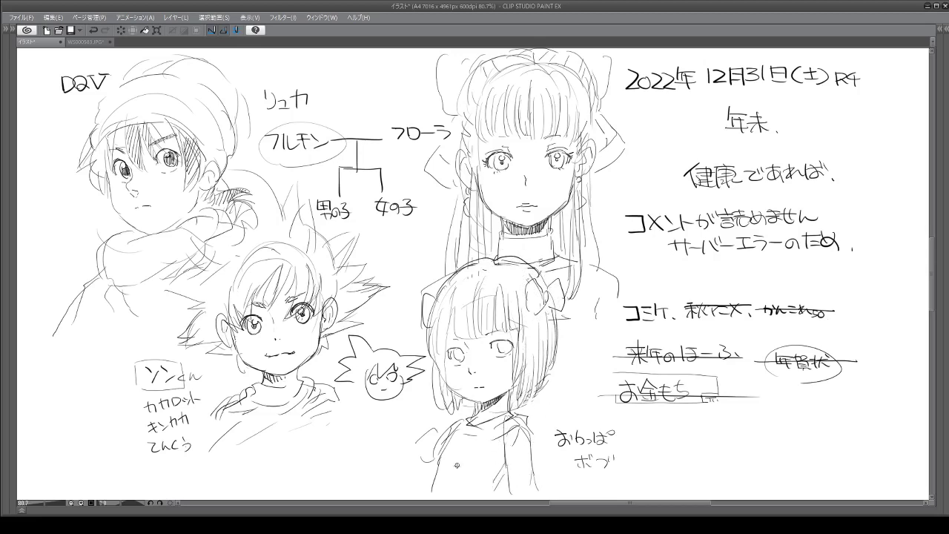
# Step: Sketch the bob-haired girl's raised hand and wrist beside her chin, replacing the rough shoulder lines there
pyautogui.moveTo(441, 458)
pyautogui.mouseDown()
pyautogui.moveTo(438, 491)
pyautogui.moveTo(431, 446)
pyautogui.moveTo(427, 454)
pyautogui.mouseUp()
pyautogui.press('e')
pyautogui.press('p')
pyautogui.moveTo(403, 429)
pyautogui.mouseDown()
pyautogui.moveTo(419, 418)
pyautogui.moveTo(422, 431)
pyautogui.mouseUp()
pyautogui.moveTo(433, 407); pyautogui.dragTo(430, 436)
pyautogui.hotkey('ctrl', 'z')
pyautogui.hotkey('ctrl', 'z')
pyautogui.moveTo(427, 403)
pyautogui.mouseDown()
pyautogui.moveTo(416, 422)
pyautogui.moveTo(430, 427)
pyautogui.moveTo(429, 389)
pyautogui.moveTo(457, 405)
pyautogui.mouseUp()
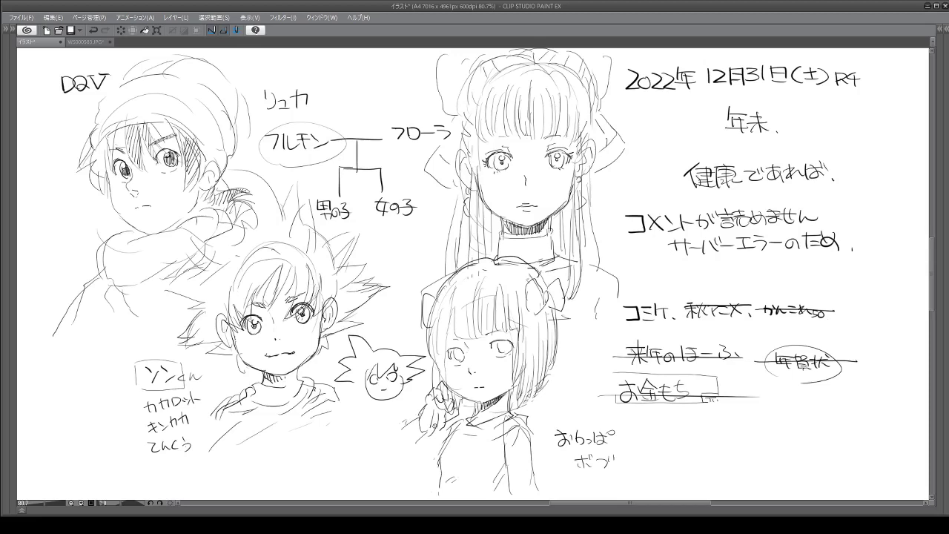
# Step: Draw the bob-haired girl's bent arm and draped collar, clean up the other sleeve and add her irises
pyautogui.moveTo(431, 441)
pyautogui.mouseDown()
pyautogui.moveTo(404, 427)
pyautogui.moveTo(430, 438)
pyautogui.moveTo(415, 448)
pyautogui.moveTo(400, 433)
pyautogui.moveTo(389, 464)
pyautogui.mouseUp()
pyautogui.press('e')
pyautogui.moveTo(519, 408)
pyautogui.mouseDown()
pyautogui.moveTo(504, 428)
pyautogui.moveTo(512, 475)
pyautogui.mouseUp()
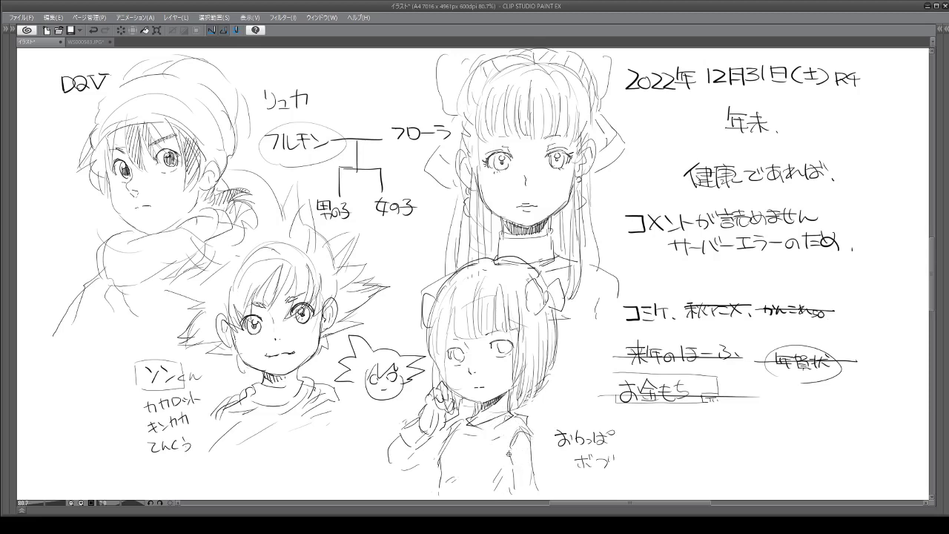
pyautogui.moveTo(501, 445)
pyautogui.mouseDown()
pyautogui.moveTo(471, 423)
pyautogui.moveTo(488, 443)
pyautogui.moveTo(519, 421)
pyautogui.moveTo(477, 434)
pyautogui.mouseUp()
pyautogui.moveTo(538, 440); pyautogui.dragTo(542, 463)
pyautogui.moveTo(449, 346); pyautogui.dragTo(507, 339)
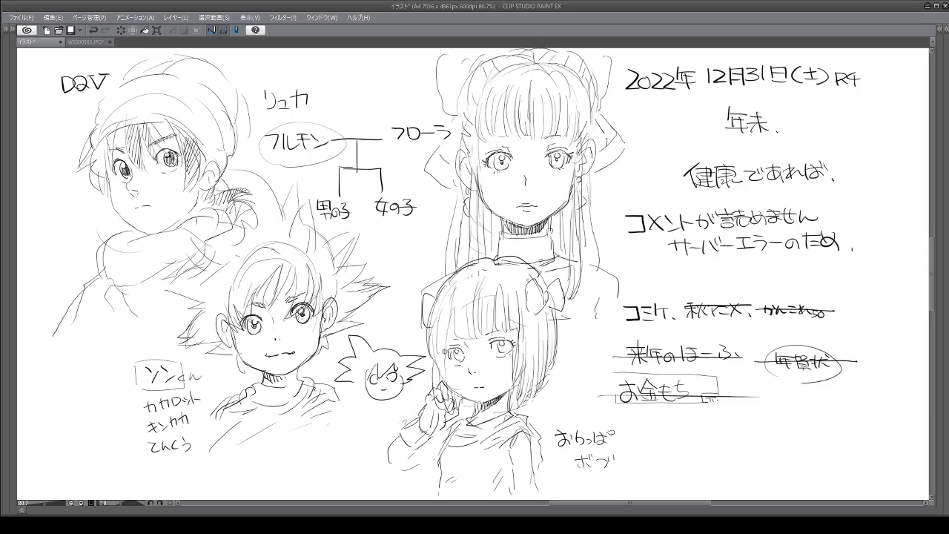
# Step: Finish the bob-haired girl's eyes and hair strands, add fringe clips and an armband, and erase stray sketch lines
pyautogui.moveTo(455, 347)
pyautogui.mouseDown()
pyautogui.moveTo(447, 352)
pyautogui.moveTo(511, 340)
pyautogui.mouseUp()
pyautogui.moveTo(454, 298)
pyautogui.mouseDown()
pyautogui.moveTo(459, 339)
pyautogui.moveTo(470, 339)
pyautogui.moveTo(450, 331)
pyautogui.moveTo(440, 383)
pyautogui.mouseUp()
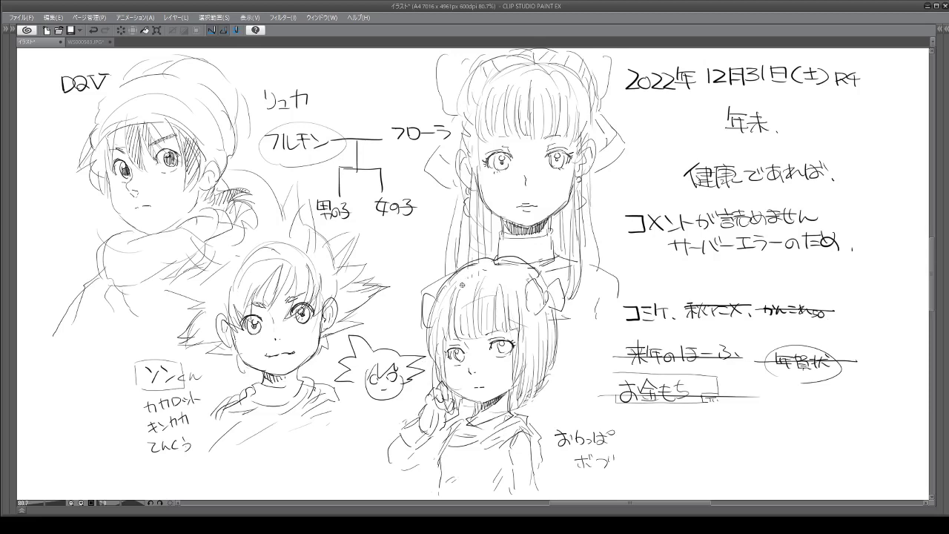
pyautogui.moveTo(476, 307)
pyautogui.mouseDown()
pyautogui.moveTo(501, 307)
pyautogui.moveTo(498, 323)
pyautogui.mouseUp()
pyautogui.moveTo(514, 467); pyautogui.dragTo(537, 470)
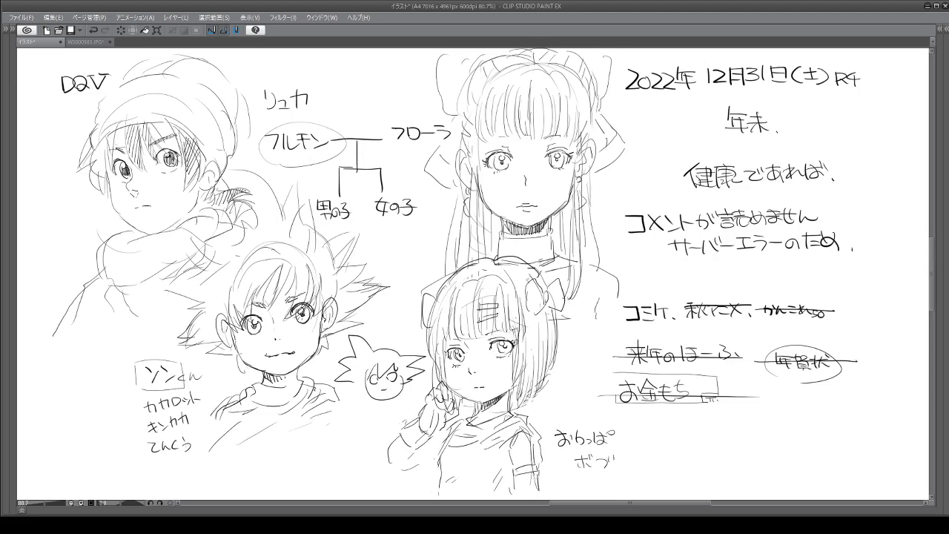
pyautogui.moveTo(510, 370); pyautogui.dragTo(514, 389)
pyautogui.moveTo(532, 356); pyautogui.dragTo(527, 391)
pyautogui.press('e')
pyautogui.moveTo(224, 239)
pyautogui.mouseDown()
pyautogui.moveTo(224, 228)
pyautogui.moveTo(229, 259)
pyautogui.mouseUp()
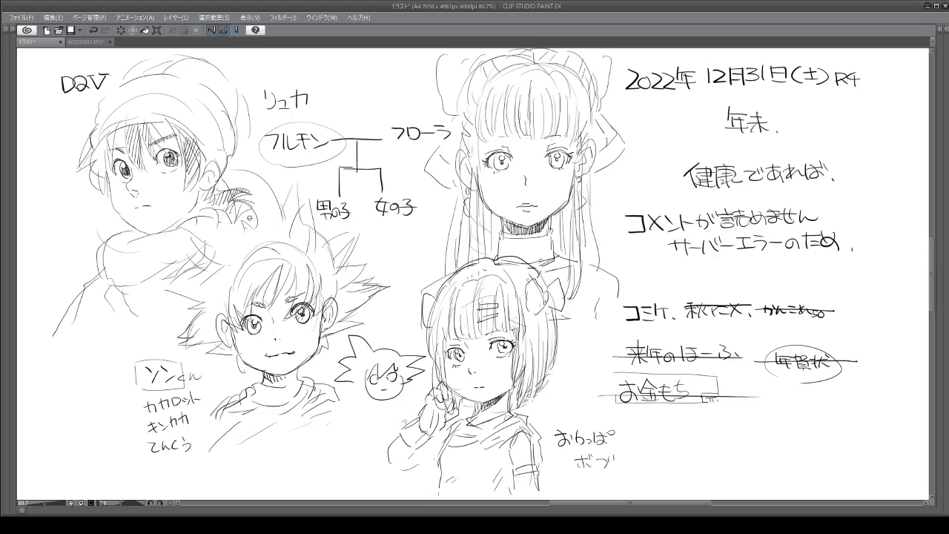
# Step: Show the tool palettes, add a new raster layer and move it beneath the line-art layer
pyautogui.press('Tab')
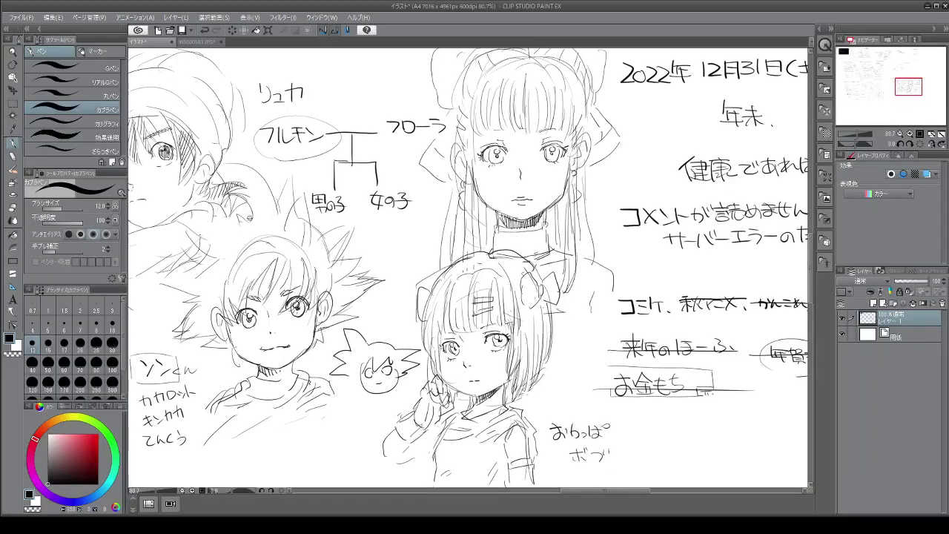
pyautogui.click(872, 303)
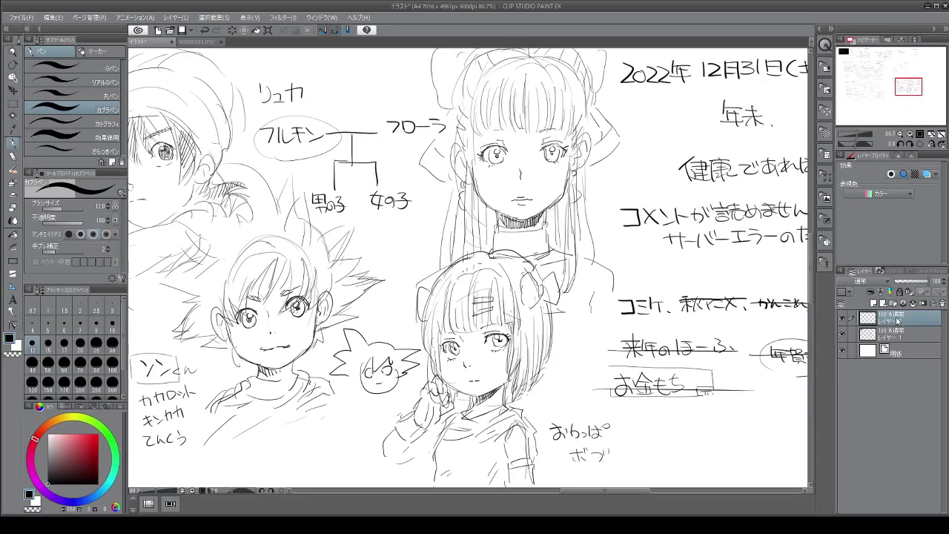
pyautogui.moveTo(897, 338); pyautogui.dragTo(893, 335)
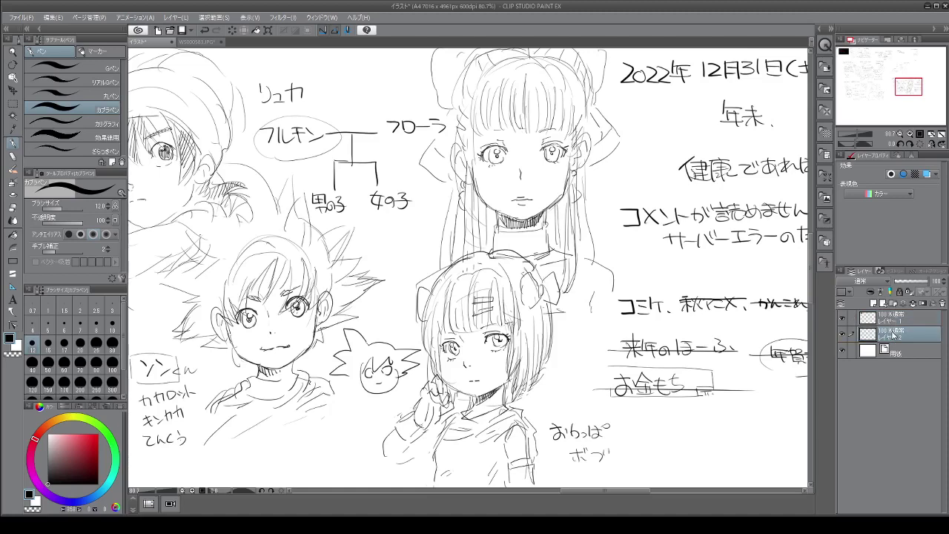
# Step: Paint yellow strokes over the bob-haired girl's fringe and side hair with a size 300 brush
pyautogui.click(68, 420)
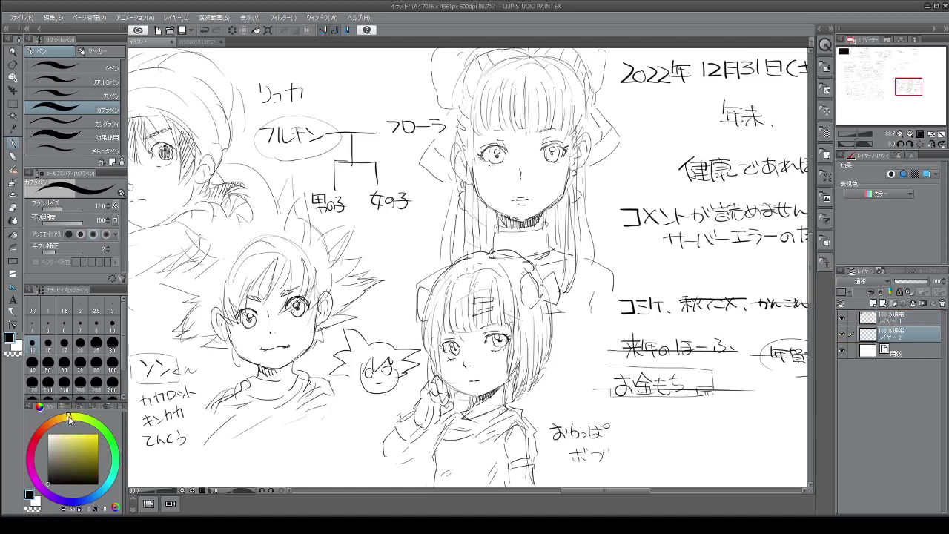
pyautogui.click(83, 441)
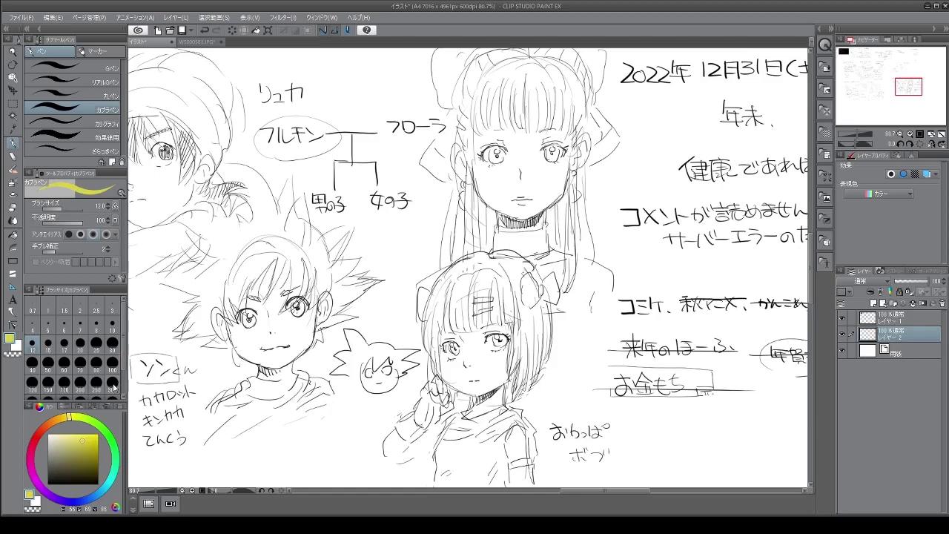
pyautogui.moveTo(482, 270); pyautogui.dragTo(483, 328)
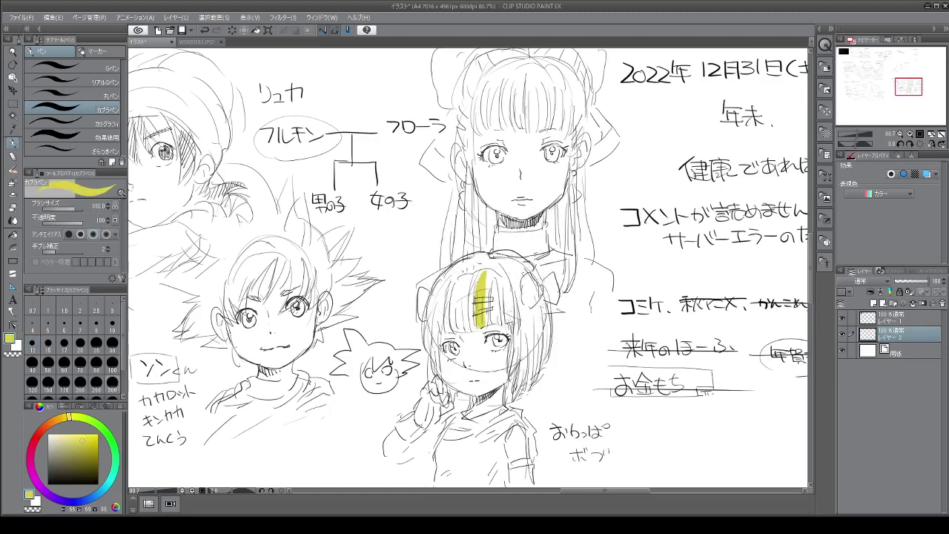
pyautogui.moveTo(505, 270)
pyautogui.mouseDown()
pyautogui.moveTo(506, 315)
pyautogui.moveTo(523, 343)
pyautogui.moveTo(512, 370)
pyautogui.mouseUp()
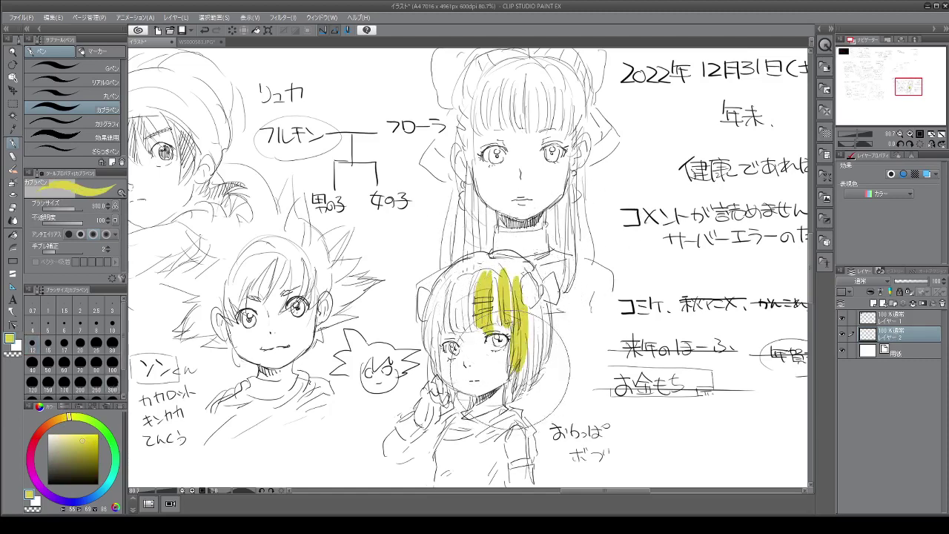
pyautogui.moveTo(527, 303); pyautogui.dragTo(515, 399)
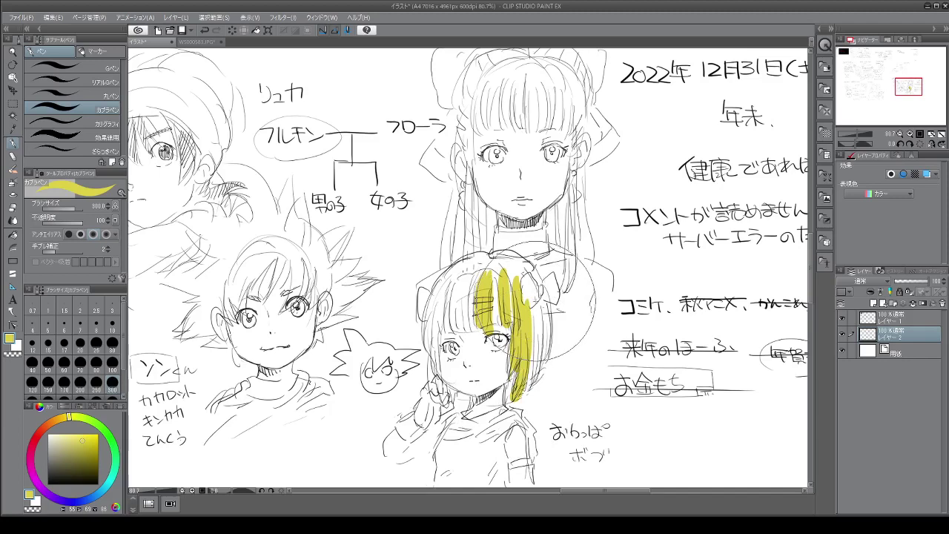
# Step: Switch to a blue-violet colour and paint over the yellow strokes on the bob-haired girl's fringe and side hair
pyautogui.click(68, 501)
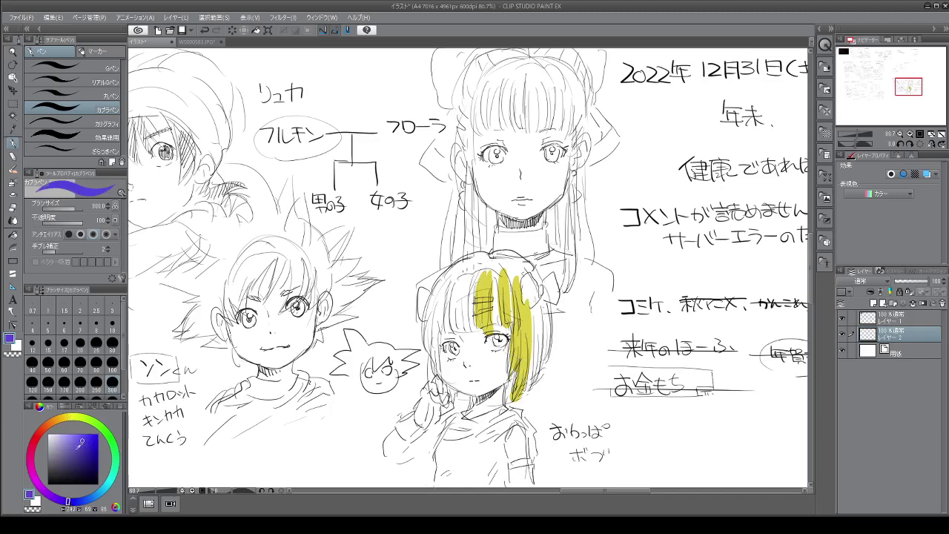
pyautogui.click(77, 439)
pyautogui.moveTo(76, 438); pyautogui.dragTo(82, 441)
pyautogui.moveTo(486, 272)
pyautogui.mouseDown()
pyautogui.moveTo(485, 335)
pyautogui.moveTo(513, 328)
pyautogui.mouseUp()
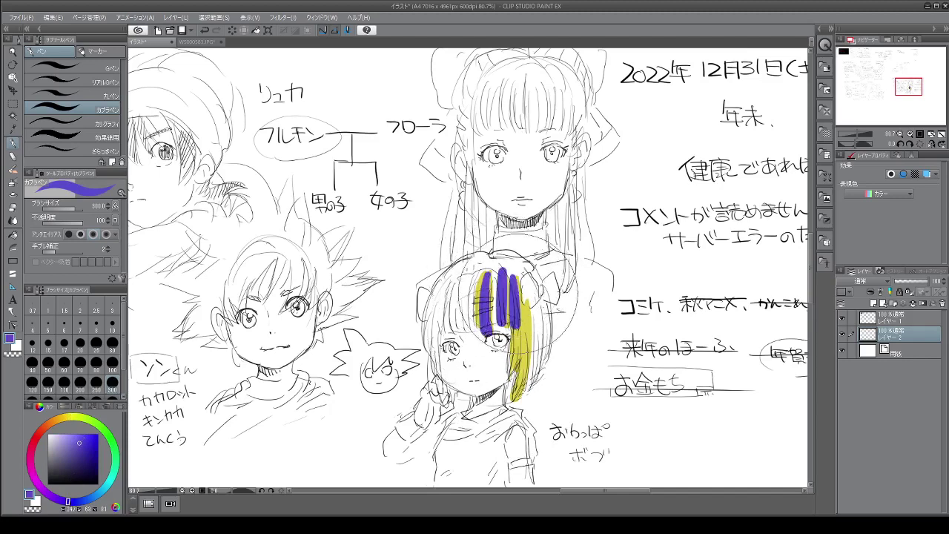
pyautogui.moveTo(517, 294); pyautogui.dragTo(521, 378)
pyautogui.moveTo(535, 317)
pyautogui.mouseDown()
pyautogui.moveTo(518, 393)
pyautogui.moveTo(522, 379)
pyautogui.mouseUp()
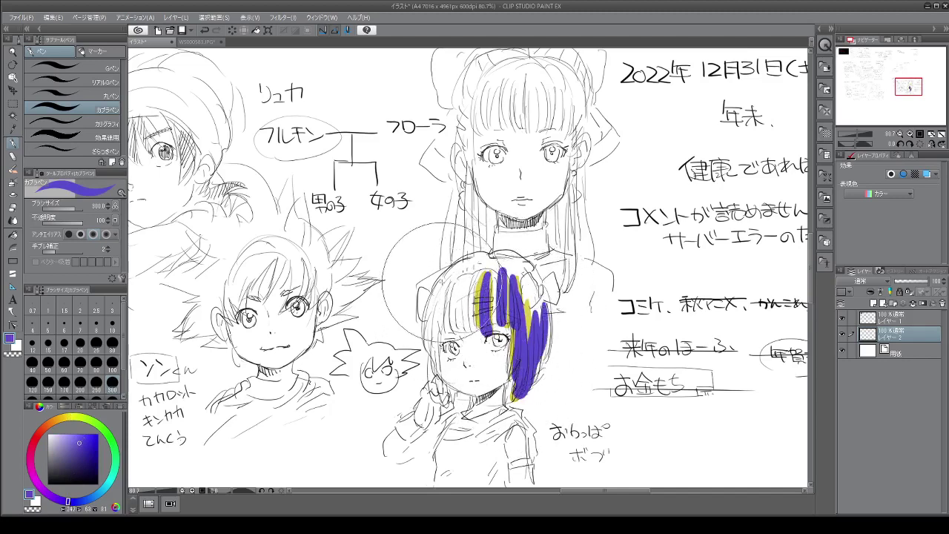
# Step: Fill the crown and the rest of the bob-haired girl's fringe with blue-violet
pyautogui.moveTo(441, 283)
pyautogui.mouseDown()
pyautogui.moveTo(430, 345)
pyautogui.moveTo(436, 323)
pyautogui.moveTo(434, 374)
pyautogui.mouseUp()
pyautogui.moveTo(436, 292); pyautogui.dragTo(458, 269)
pyautogui.moveTo(472, 261); pyautogui.dragTo(463, 327)
pyautogui.moveTo(454, 279); pyautogui.dragTo(443, 326)
pyautogui.moveTo(449, 279)
pyautogui.mouseDown()
pyautogui.moveTo(471, 260)
pyautogui.moveTo(523, 275)
pyautogui.mouseUp()
pyautogui.moveTo(504, 263)
pyautogui.mouseDown()
pyautogui.moveTo(481, 267)
pyautogui.moveTo(524, 281)
pyautogui.mouseUp()
pyautogui.moveTo(519, 262)
pyautogui.mouseDown()
pyautogui.moveTo(542, 311)
pyautogui.moveTo(536, 339)
pyautogui.mouseUp()
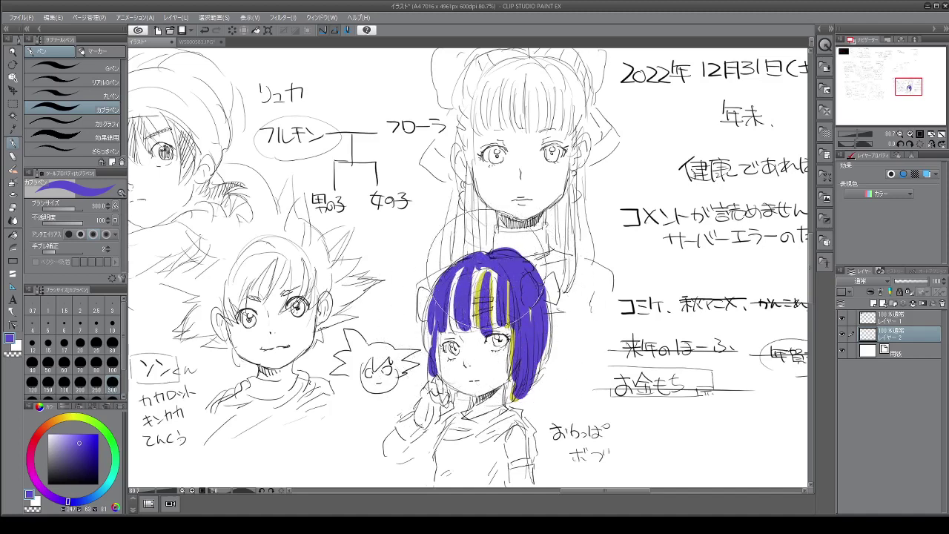
# Step: Cover the remaining fringe gaps and colour the bob-haired girl's side locks down to their tips in blue-violet
pyautogui.moveTo(485, 267); pyautogui.dragTo(476, 328)
pyautogui.moveTo(452, 271); pyautogui.dragTo(451, 332)
pyautogui.moveTo(493, 260); pyautogui.dragTo(508, 327)
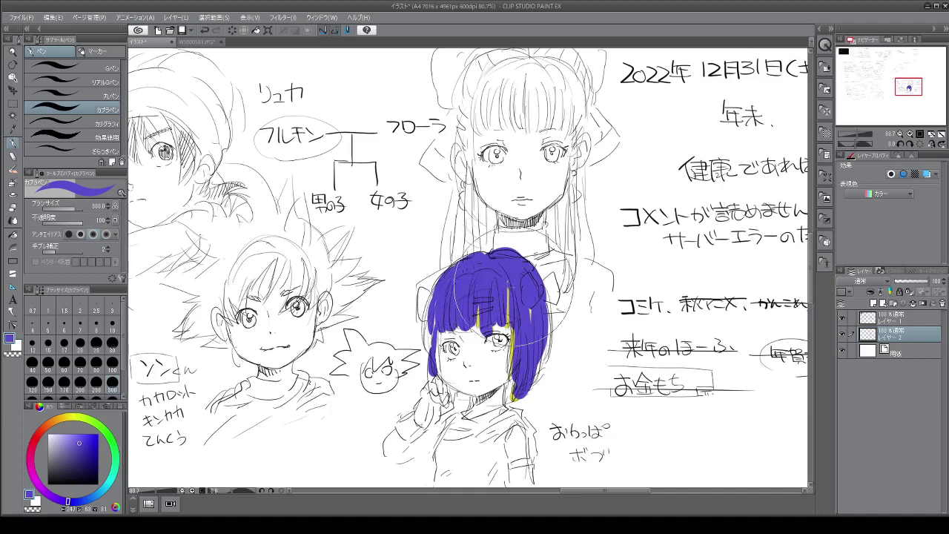
pyautogui.moveTo(425, 305)
pyautogui.mouseDown()
pyautogui.moveTo(444, 371)
pyautogui.moveTo(437, 407)
pyautogui.mouseUp()
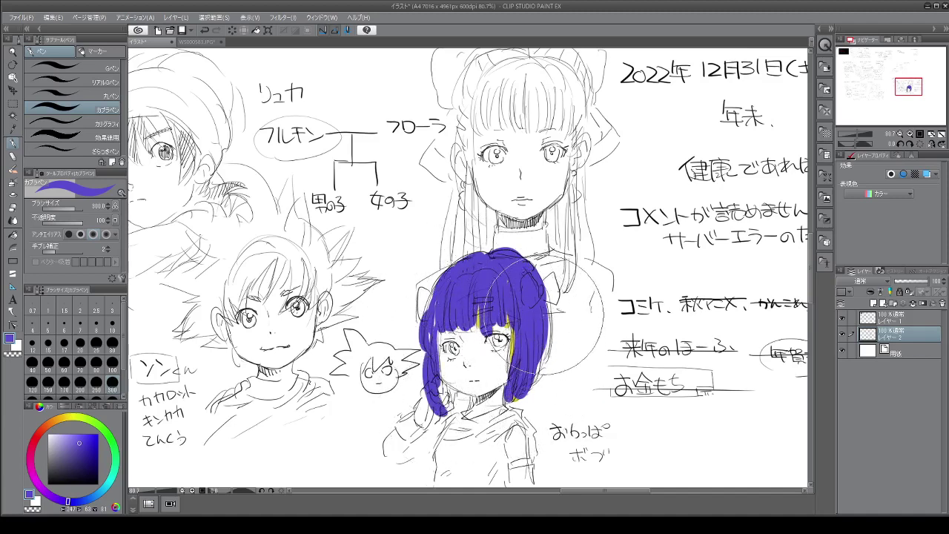
pyautogui.moveTo(544, 315)
pyautogui.mouseDown()
pyautogui.moveTo(548, 350)
pyautogui.moveTo(519, 397)
pyautogui.mouseUp()
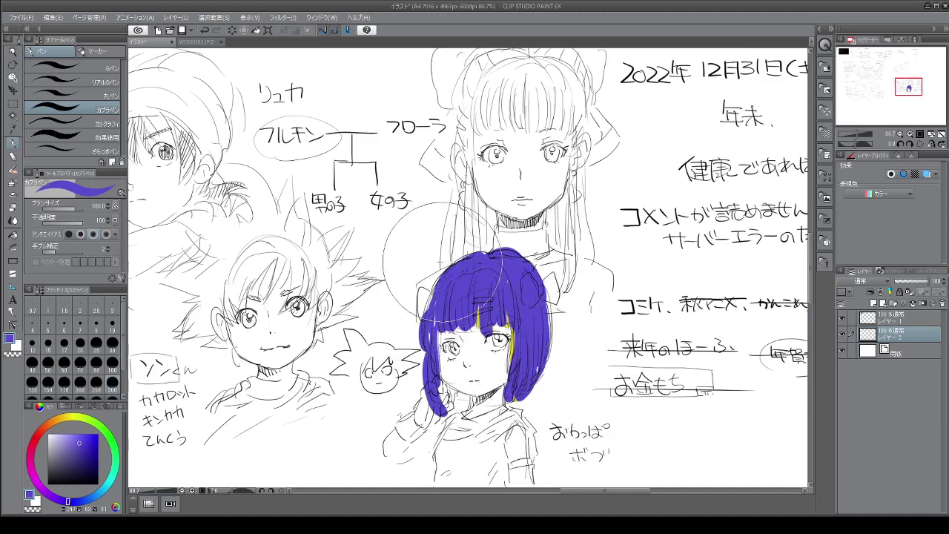
# Step: Colour the spiky-haired boy's hair blue-violet, covering the spikes, the crown and the fringe
pyautogui.moveTo(224, 159)
pyautogui.mouseDown()
pyautogui.moveTo(253, 181)
pyautogui.moveTo(258, 193)
pyautogui.moveTo(243, 184)
pyautogui.moveTo(272, 223)
pyautogui.moveTo(285, 215)
pyautogui.moveTo(289, 165)
pyautogui.moveTo(284, 220)
pyautogui.moveTo(272, 226)
pyautogui.moveTo(306, 211)
pyautogui.moveTo(285, 213)
pyautogui.moveTo(299, 215)
pyautogui.moveTo(316, 241)
pyautogui.moveTo(346, 226)
pyautogui.moveTo(314, 267)
pyautogui.moveTo(328, 237)
pyautogui.moveTo(350, 252)
pyautogui.moveTo(335, 282)
pyautogui.moveTo(376, 285)
pyautogui.moveTo(343, 296)
pyautogui.moveTo(338, 312)
pyautogui.moveTo(361, 315)
pyautogui.moveTo(309, 252)
pyautogui.moveTo(322, 280)
pyautogui.moveTo(292, 254)
pyautogui.moveTo(324, 312)
pyautogui.moveTo(317, 343)
pyautogui.mouseUp()
pyautogui.moveTo(240, 352)
pyautogui.mouseDown()
pyautogui.moveTo(234, 370)
pyautogui.moveTo(256, 376)
pyautogui.mouseUp()
pyautogui.moveTo(303, 356)
pyautogui.mouseDown()
pyautogui.moveTo(302, 375)
pyautogui.moveTo(317, 379)
pyautogui.mouseUp()
pyautogui.moveTo(177, 331)
pyautogui.mouseDown()
pyautogui.moveTo(200, 313)
pyautogui.moveTo(185, 327)
pyautogui.moveTo(197, 318)
pyautogui.moveTo(223, 347)
pyautogui.moveTo(216, 284)
pyautogui.moveTo(163, 280)
pyautogui.mouseUp()
pyautogui.moveTo(189, 292); pyautogui.dragTo(207, 297)
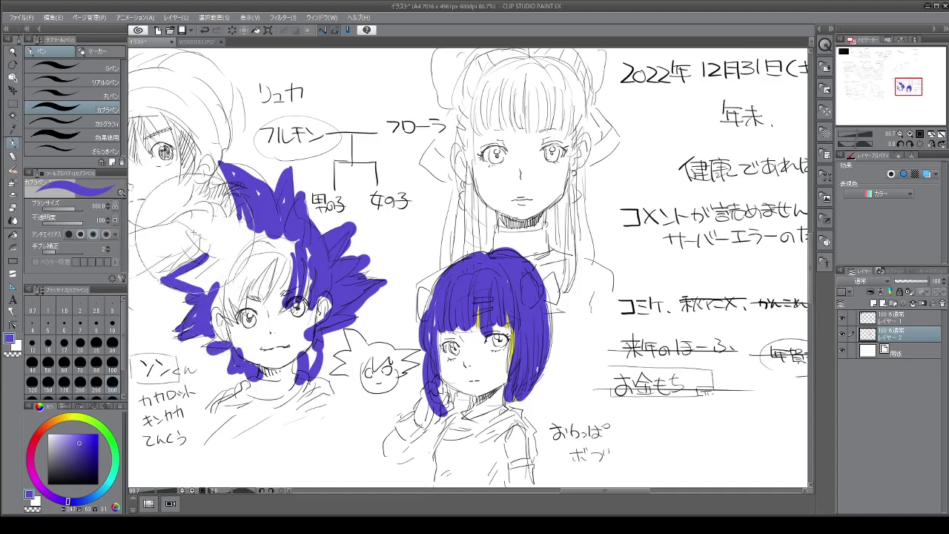
pyautogui.moveTo(178, 221)
pyautogui.mouseDown()
pyautogui.moveTo(214, 246)
pyautogui.moveTo(201, 254)
pyautogui.mouseUp()
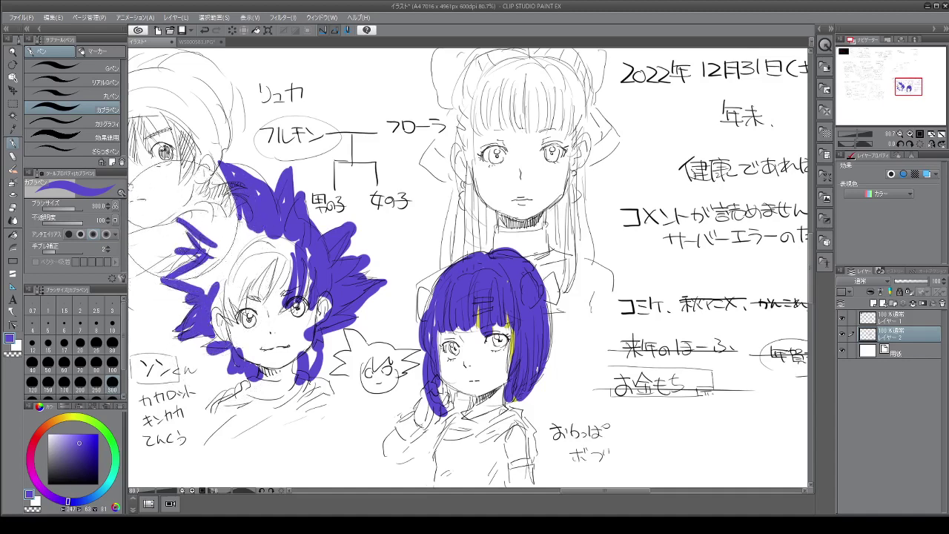
pyautogui.moveTo(180, 221)
pyautogui.mouseDown()
pyautogui.moveTo(238, 205)
pyautogui.moveTo(212, 216)
pyautogui.moveTo(267, 223)
pyautogui.moveTo(297, 252)
pyautogui.moveTo(300, 296)
pyautogui.moveTo(193, 311)
pyautogui.moveTo(185, 244)
pyautogui.moveTo(216, 284)
pyautogui.mouseUp()
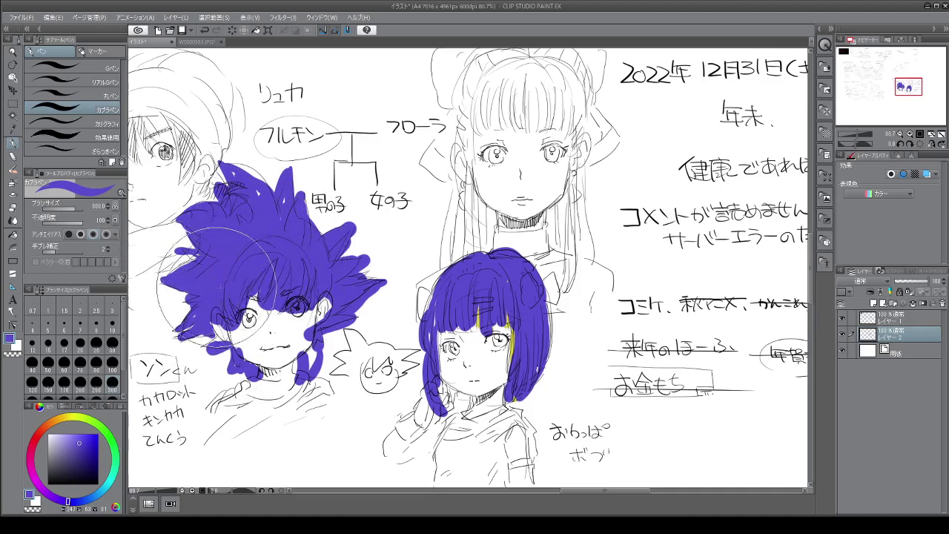
# Step: Finish the spiky-haired boy's side lock in blue-violet and paint the cloth around his neck and shoulders teal
pyautogui.moveTo(316, 344); pyautogui.dragTo(309, 359)
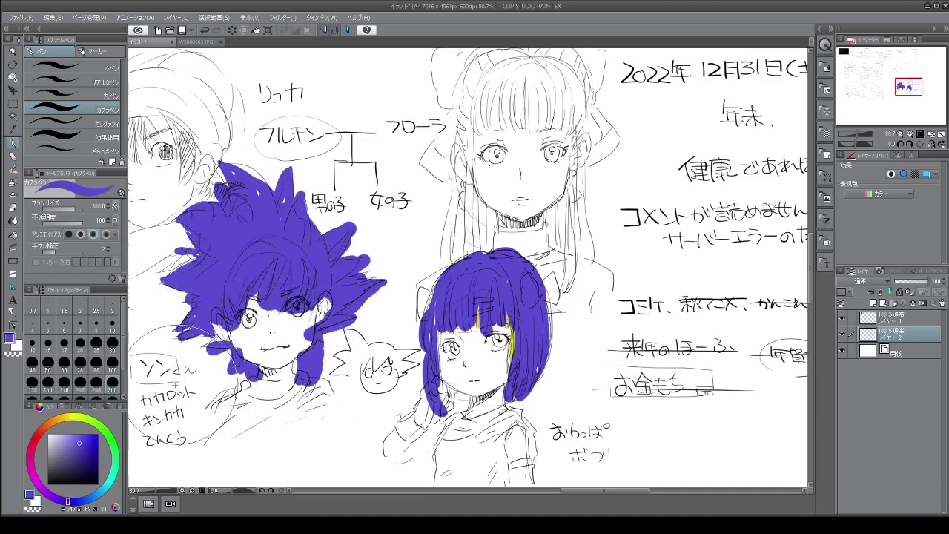
pyautogui.click(104, 489)
pyautogui.click(86, 442)
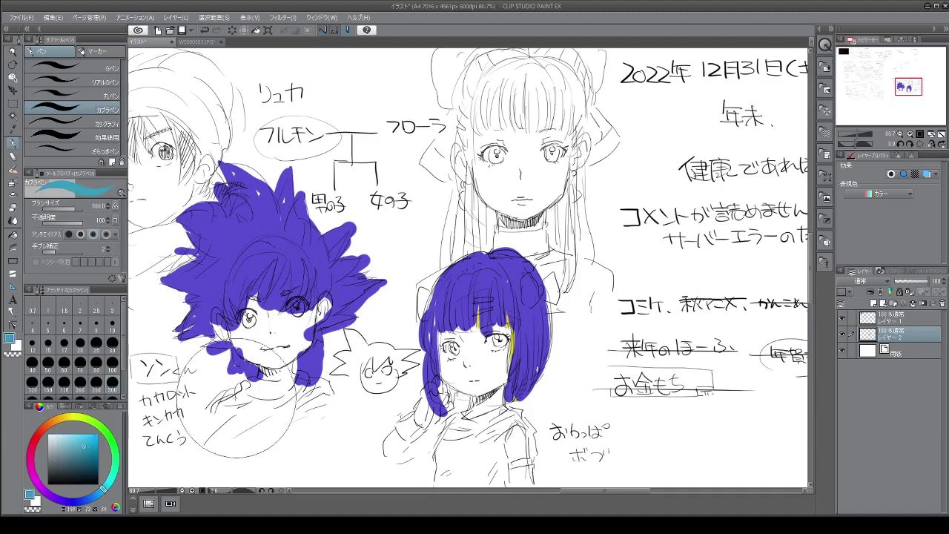
pyautogui.moveTo(236, 399); pyautogui.dragTo(326, 387)
pyautogui.moveTo(244, 393)
pyautogui.mouseDown()
pyautogui.moveTo(215, 401)
pyautogui.moveTo(226, 408)
pyautogui.moveTo(208, 427)
pyautogui.moveTo(233, 404)
pyautogui.moveTo(248, 426)
pyautogui.moveTo(237, 398)
pyautogui.moveTo(267, 430)
pyautogui.moveTo(267, 415)
pyautogui.moveTo(309, 398)
pyautogui.moveTo(237, 432)
pyautogui.moveTo(334, 411)
pyautogui.mouseUp()
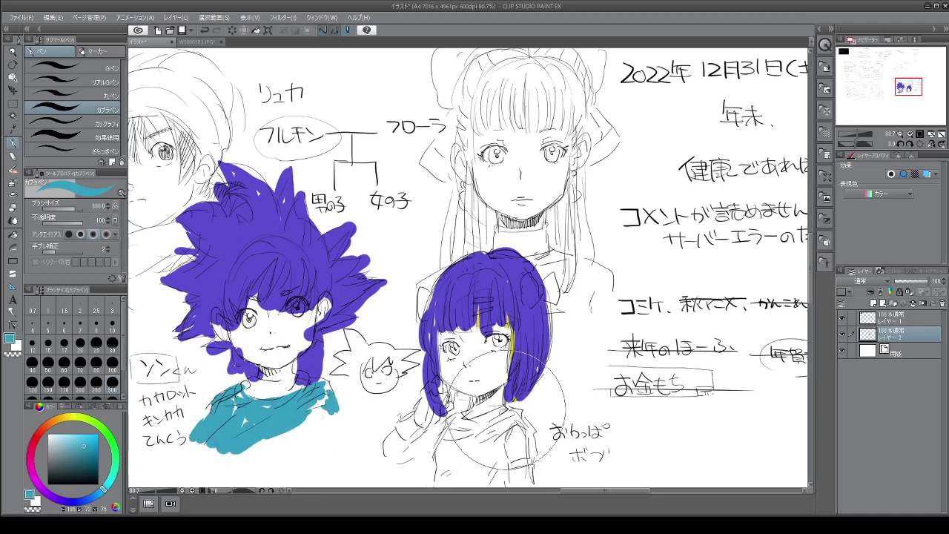
# Step: Pick a pink colour and paint the scarf across the bob-haired girl's shoulders
pyautogui.click(33, 463)
pyautogui.moveTo(83, 445); pyautogui.dragTo(74, 439)
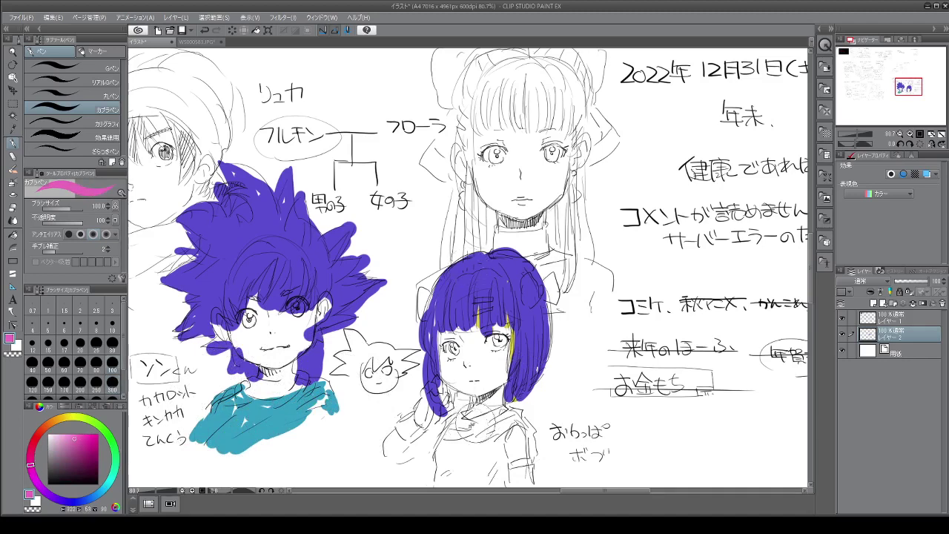
pyautogui.moveTo(468, 424)
pyautogui.mouseDown()
pyautogui.moveTo(520, 410)
pyautogui.moveTo(533, 429)
pyautogui.moveTo(452, 445)
pyautogui.moveTo(438, 407)
pyautogui.moveTo(430, 448)
pyautogui.moveTo(474, 437)
pyautogui.moveTo(419, 439)
pyautogui.moveTo(426, 430)
pyautogui.mouseUp()
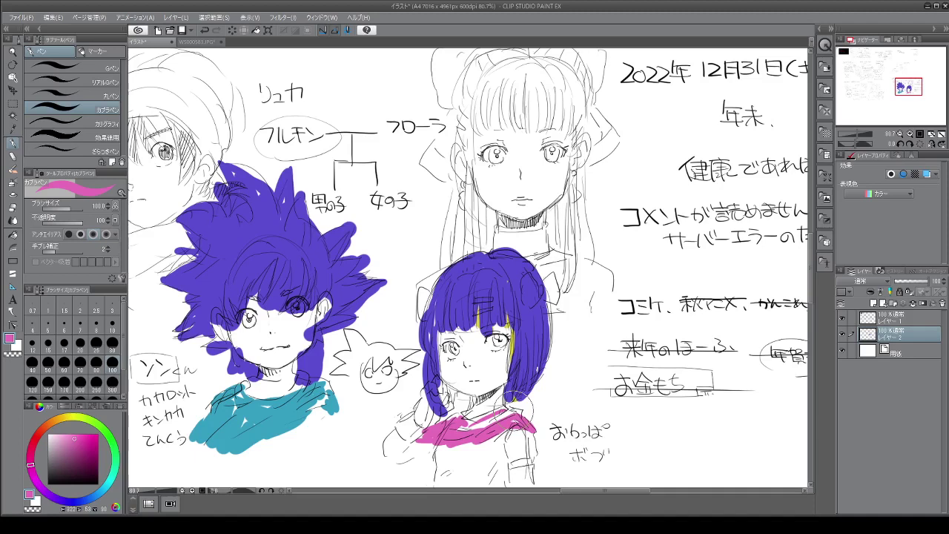
# Step: Pick a light blue and add highlight strokes to both sides of the bob-haired girl's hair
pyautogui.click(100, 494)
pyautogui.moveTo(97, 499); pyautogui.dragTo(92, 498)
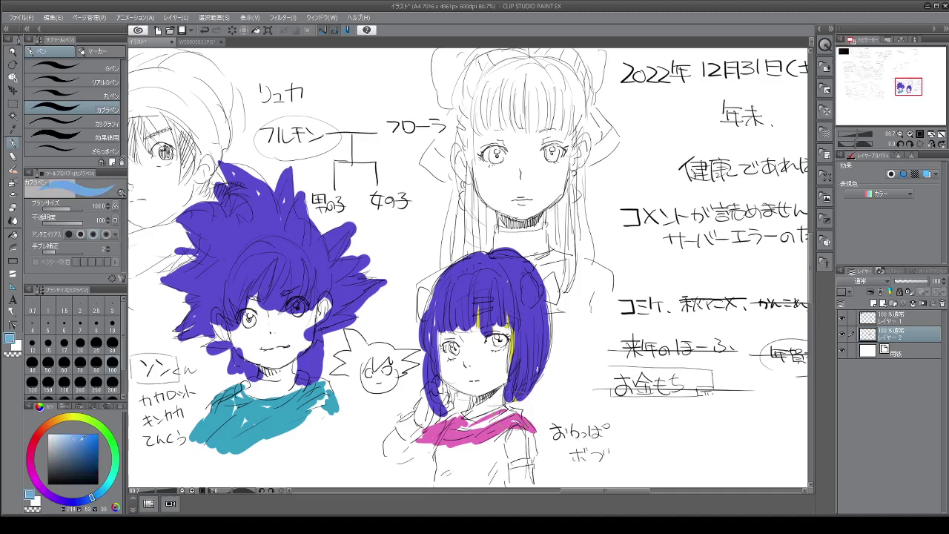
pyautogui.click(77, 439)
pyautogui.moveTo(445, 287)
pyautogui.mouseDown()
pyautogui.moveTo(434, 312)
pyautogui.moveTo(437, 296)
pyautogui.moveTo(441, 319)
pyautogui.moveTo(446, 305)
pyautogui.mouseUp()
pyautogui.moveTo(528, 276)
pyautogui.mouseDown()
pyautogui.moveTo(519, 296)
pyautogui.moveTo(537, 320)
pyautogui.moveTo(522, 341)
pyautogui.mouseUp()
# Step: Add light-blue highlight strokes to the spikes and fringe of the boy's hair
pyautogui.moveTo(234, 203); pyautogui.dragTo(252, 224)
pyautogui.moveTo(210, 215)
pyautogui.mouseDown()
pyautogui.moveTo(230, 251)
pyautogui.moveTo(199, 270)
pyautogui.moveTo(224, 278)
pyautogui.mouseUp()
pyautogui.moveTo(318, 231); pyautogui.dragTo(309, 252)
pyautogui.moveTo(324, 250); pyautogui.dragTo(346, 231)
pyautogui.moveTo(345, 271)
pyautogui.mouseDown()
pyautogui.moveTo(321, 272)
pyautogui.moveTo(334, 284)
pyautogui.mouseUp()
pyautogui.moveTo(296, 256); pyautogui.dragTo(298, 292)
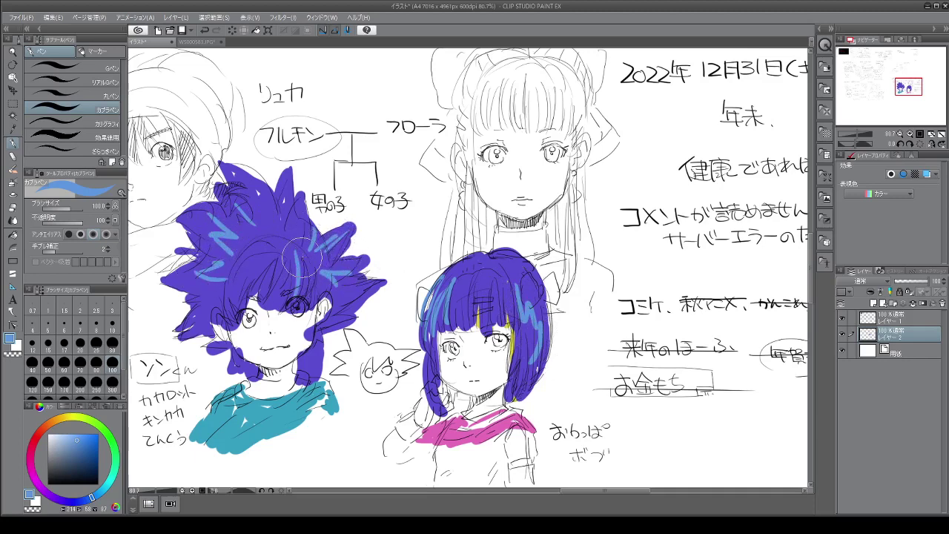
# Step: Handwrite ポチ in light blue below the boy and ナナコ beside the bob-haired girl's shoulder
pyautogui.moveTo(293, 447); pyautogui.dragTo(310, 446)
pyautogui.moveTo(301, 445)
pyautogui.mouseDown()
pyautogui.moveTo(303, 462)
pyautogui.moveTo(294, 458)
pyautogui.mouseUp()
pyautogui.moveTo(306, 451)
pyautogui.mouseDown()
pyautogui.moveTo(312, 438)
pyautogui.moveTo(317, 447)
pyautogui.mouseUp()
pyautogui.moveTo(315, 452)
pyautogui.mouseDown()
pyautogui.moveTo(332, 451)
pyautogui.moveTo(321, 465)
pyautogui.mouseUp()
pyautogui.moveTo(546, 398); pyautogui.dragTo(561, 395)
pyautogui.moveTo(554, 391)
pyautogui.mouseDown()
pyautogui.moveTo(549, 410)
pyautogui.moveTo(576, 397)
pyautogui.mouseUp()
pyautogui.moveTo(569, 392)
pyautogui.mouseDown()
pyautogui.moveTo(564, 411)
pyautogui.moveTo(593, 409)
pyautogui.mouseUp()
pyautogui.moveTo(580, 408); pyautogui.dragTo(594, 407)
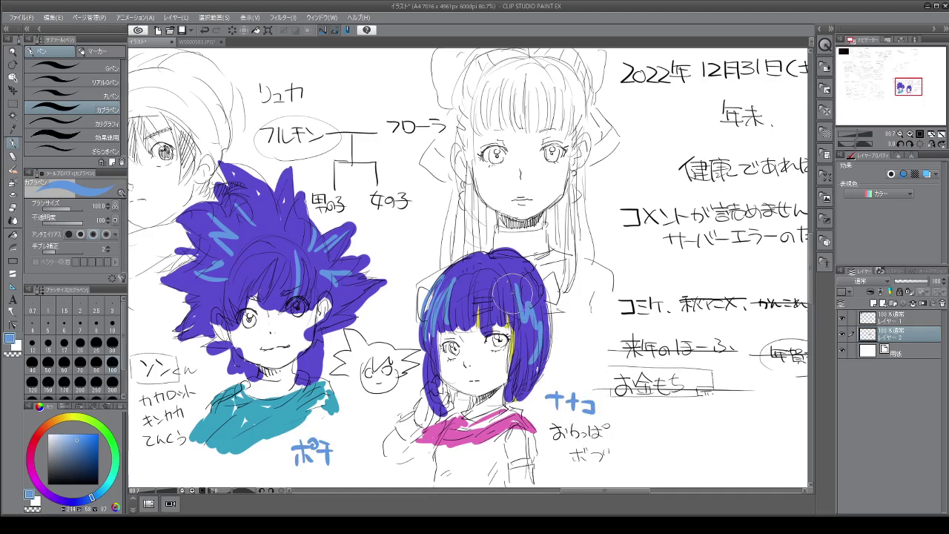
# Step: Pick a light orange skin tone and paint the bob-haired girl's face, neck and both arms
pyautogui.click(46, 428)
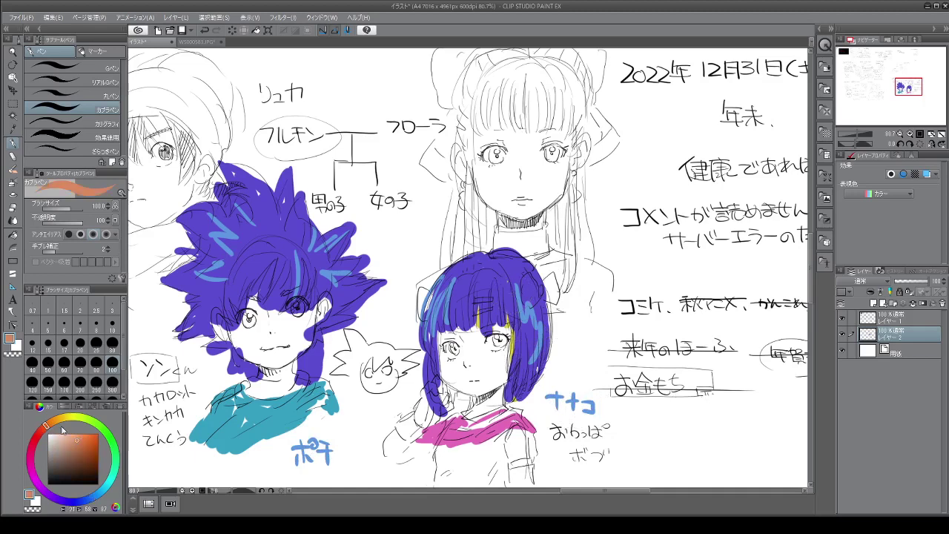
pyautogui.click(64, 432)
pyautogui.moveTo(463, 337)
pyautogui.mouseDown()
pyautogui.moveTo(474, 367)
pyautogui.moveTo(474, 342)
pyautogui.moveTo(474, 356)
pyautogui.moveTo(486, 338)
pyautogui.moveTo(482, 352)
pyautogui.moveTo(474, 334)
pyautogui.moveTo(489, 319)
pyautogui.moveTo(470, 322)
pyautogui.moveTo(493, 355)
pyautogui.moveTo(494, 338)
pyautogui.moveTo(489, 348)
pyautogui.moveTo(504, 345)
pyautogui.moveTo(482, 363)
pyautogui.moveTo(443, 356)
pyautogui.moveTo(471, 378)
pyautogui.moveTo(460, 371)
pyautogui.moveTo(470, 375)
pyautogui.moveTo(487, 349)
pyautogui.moveTo(463, 360)
pyautogui.moveTo(497, 386)
pyautogui.moveTo(493, 371)
pyautogui.moveTo(518, 482)
pyautogui.mouseUp()
pyautogui.moveTo(386, 450)
pyautogui.mouseDown()
pyautogui.moveTo(397, 438)
pyautogui.moveTo(389, 456)
pyautogui.moveTo(419, 448)
pyautogui.mouseUp()
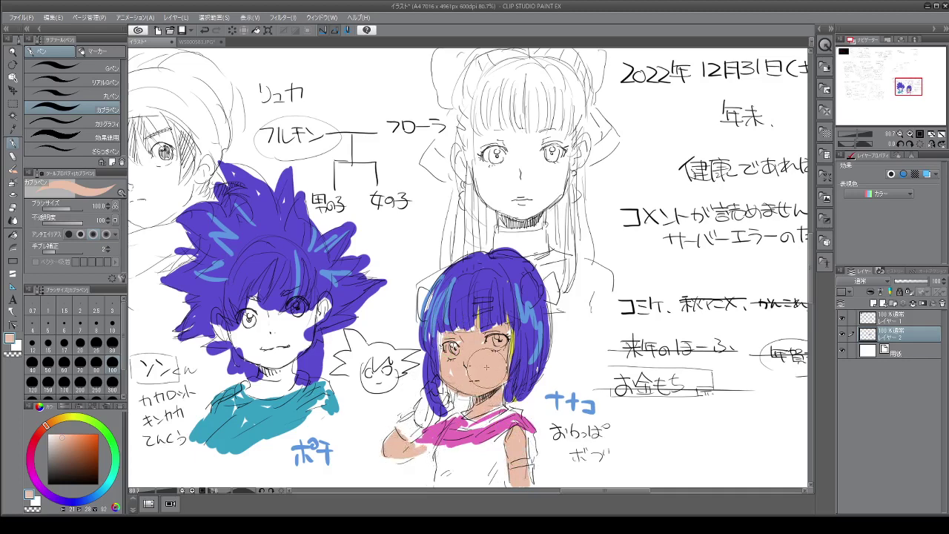
# Step: Paint the boy's face, neck and ears in the same skin tone and touch up the girl's face
pyautogui.moveTo(259, 311)
pyautogui.mouseDown()
pyautogui.moveTo(271, 355)
pyautogui.moveTo(259, 371)
pyautogui.moveTo(293, 372)
pyautogui.mouseUp()
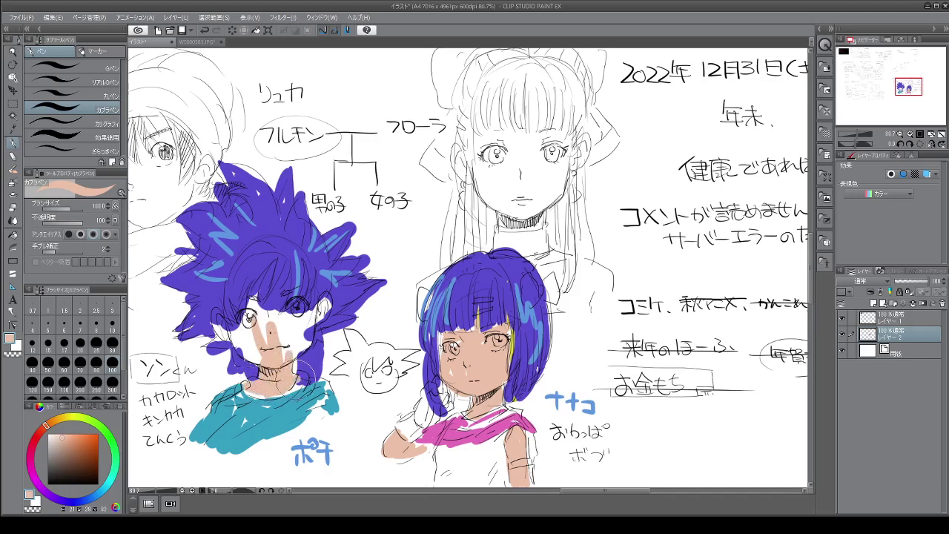
pyautogui.moveTo(270, 310)
pyautogui.mouseDown()
pyautogui.moveTo(282, 265)
pyautogui.moveTo(285, 310)
pyautogui.moveTo(298, 323)
pyautogui.moveTo(283, 330)
pyautogui.moveTo(298, 304)
pyautogui.moveTo(328, 307)
pyautogui.moveTo(311, 314)
pyautogui.moveTo(318, 325)
pyautogui.moveTo(306, 354)
pyautogui.moveTo(296, 357)
pyautogui.moveTo(294, 329)
pyautogui.moveTo(272, 352)
pyautogui.moveTo(287, 331)
pyautogui.moveTo(309, 349)
pyautogui.moveTo(310, 325)
pyautogui.moveTo(259, 287)
pyautogui.moveTo(250, 312)
pyautogui.moveTo(265, 265)
pyautogui.moveTo(253, 316)
pyautogui.moveTo(253, 294)
pyautogui.moveTo(269, 346)
pyautogui.moveTo(235, 338)
pyautogui.moveTo(233, 323)
pyautogui.moveTo(265, 353)
pyautogui.moveTo(289, 347)
pyautogui.mouseUp()
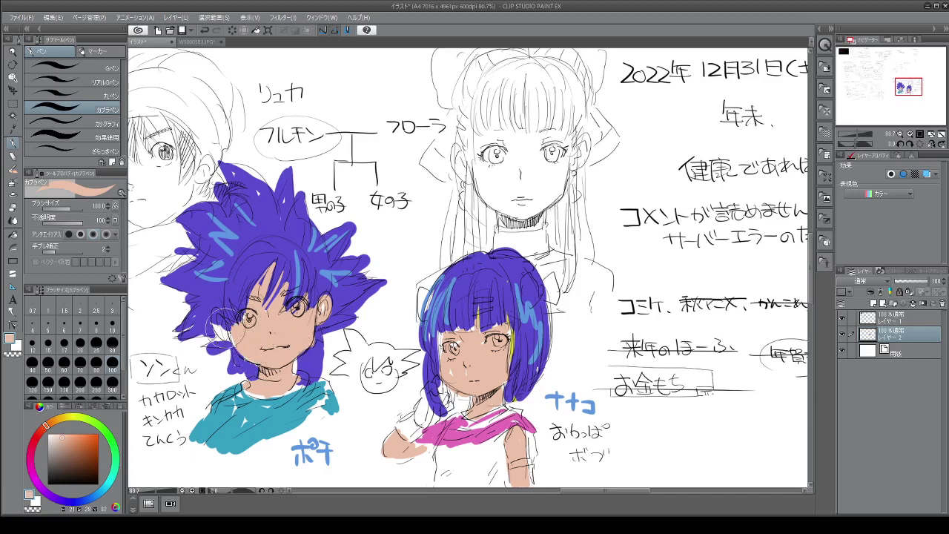
pyautogui.moveTo(221, 330)
pyautogui.mouseDown()
pyautogui.moveTo(219, 304)
pyautogui.moveTo(223, 329)
pyautogui.moveTo(215, 318)
pyautogui.moveTo(247, 328)
pyautogui.mouseUp()
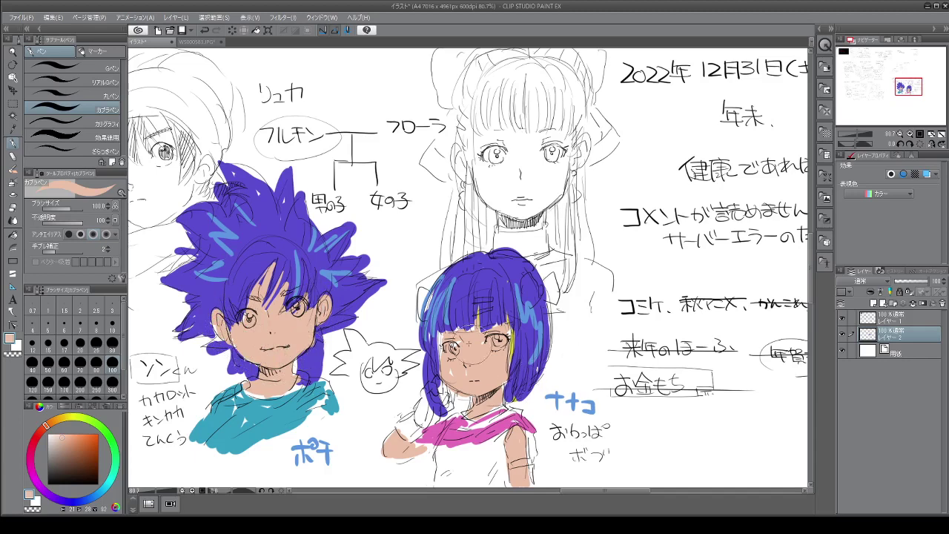
pyautogui.moveTo(441, 345); pyautogui.dragTo(474, 348)
# Step: Sample the hair's blue-violet, fill the lock beside the girl's neck, and handwrite ロリコン, ロリポップ and ポップ below the right-hand notes
pyautogui.keyDown('alt'); pyautogui.click(469, 294); pyautogui.keyUp('alt')
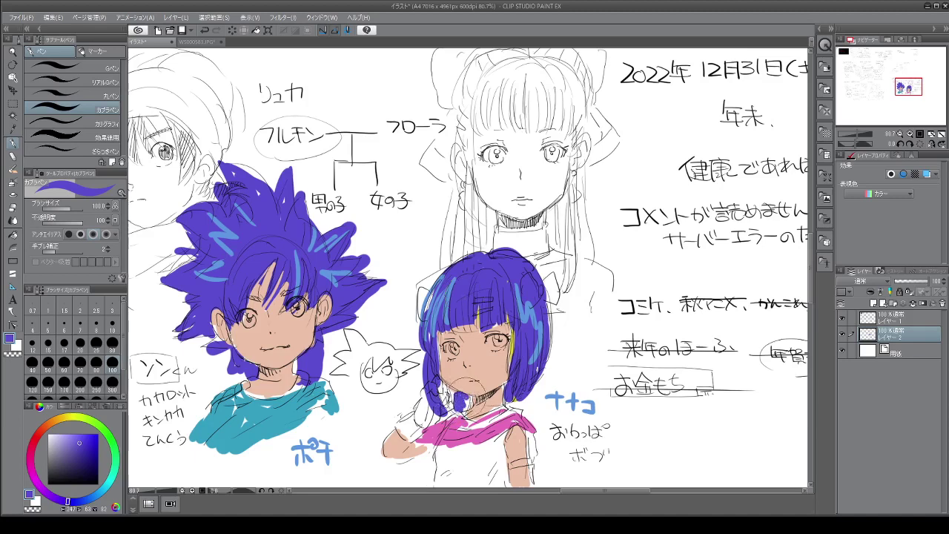
pyautogui.moveTo(628, 427)
pyautogui.mouseDown()
pyautogui.moveTo(629, 438)
pyautogui.moveTo(677, 431)
pyautogui.mouseUp()
pyautogui.moveTo(672, 438); pyautogui.dragTo(686, 428)
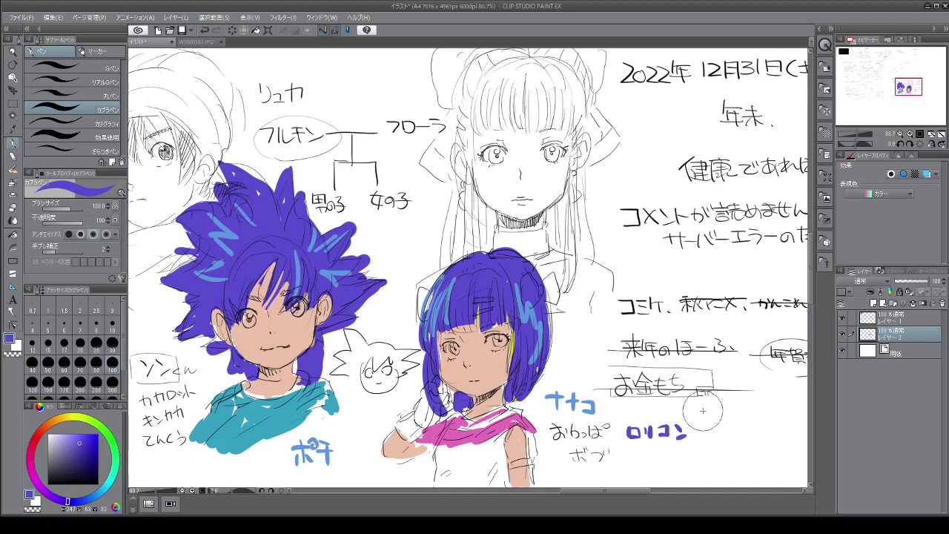
pyautogui.moveTo(629, 444); pyautogui.dragTo(638, 452)
pyautogui.moveTo(629, 453); pyautogui.dragTo(700, 445)
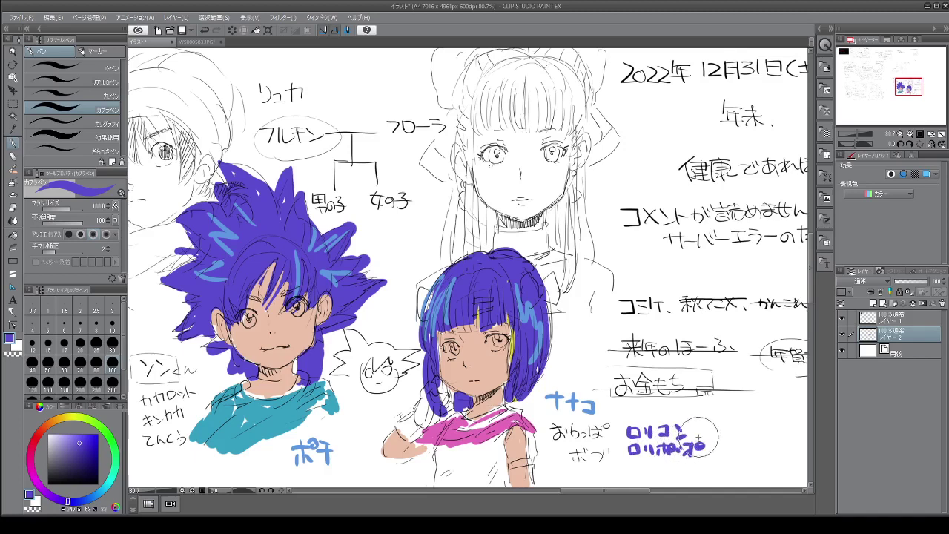
pyautogui.moveTo(625, 465)
pyautogui.mouseDown()
pyautogui.moveTo(637, 464)
pyautogui.moveTo(630, 474)
pyautogui.mouseUp()
pyautogui.moveTo(627, 468); pyautogui.dragTo(638, 472)
pyautogui.moveTo(638, 464); pyautogui.dragTo(647, 477)
pyautogui.moveTo(657, 466)
pyautogui.mouseDown()
pyautogui.moveTo(666, 465)
pyautogui.moveTo(660, 474)
pyautogui.mouseUp()
pyautogui.moveTo(671, 465); pyautogui.dragTo(674, 464)
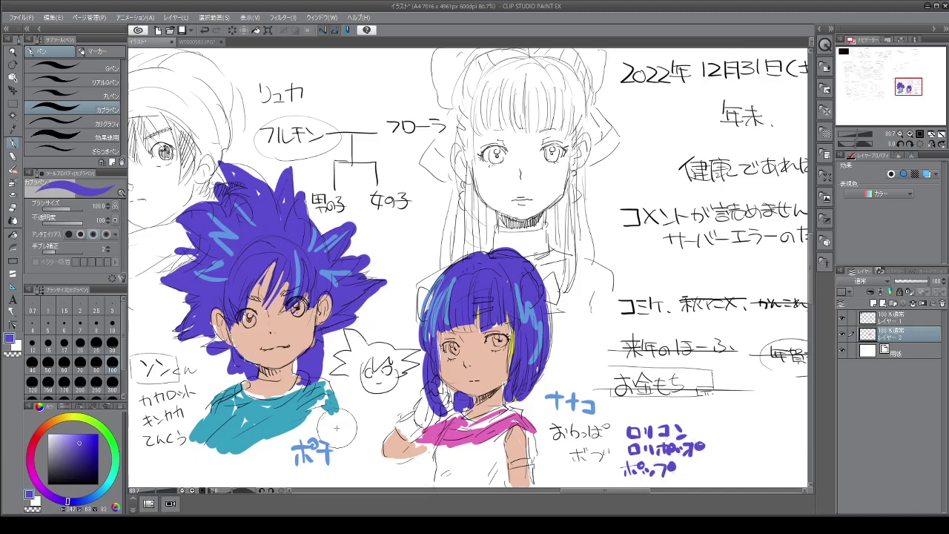
# Step: Handwrite ダイ in blue-violet above ポチ, and ポップ and マァム above ナナコ
pyautogui.moveTo(335, 416)
pyautogui.mouseDown()
pyautogui.moveTo(341, 430)
pyautogui.moveTo(348, 413)
pyautogui.moveTo(356, 428)
pyautogui.mouseUp()
pyautogui.moveTo(553, 364); pyautogui.dragTo(566, 363)
pyautogui.moveTo(560, 360); pyautogui.dragTo(554, 375)
pyautogui.moveTo(563, 369); pyautogui.dragTo(565, 373)
pyautogui.moveTo(566, 360); pyautogui.dragTo(570, 362)
pyautogui.moveTo(572, 367); pyautogui.dragTo(579, 368)
pyautogui.moveTo(583, 363)
pyautogui.mouseDown()
pyautogui.moveTo(578, 373)
pyautogui.moveTo(590, 372)
pyautogui.mouseUp()
pyautogui.moveTo(597, 359)
pyautogui.mouseDown()
pyautogui.moveTo(573, 389)
pyautogui.moveTo(588, 386)
pyautogui.mouseUp()
pyautogui.moveTo(586, 385)
pyautogui.mouseDown()
pyautogui.moveTo(581, 392)
pyautogui.moveTo(604, 388)
pyautogui.mouseUp()
pyautogui.moveTo(602, 384); pyautogui.dragTo(606, 392)
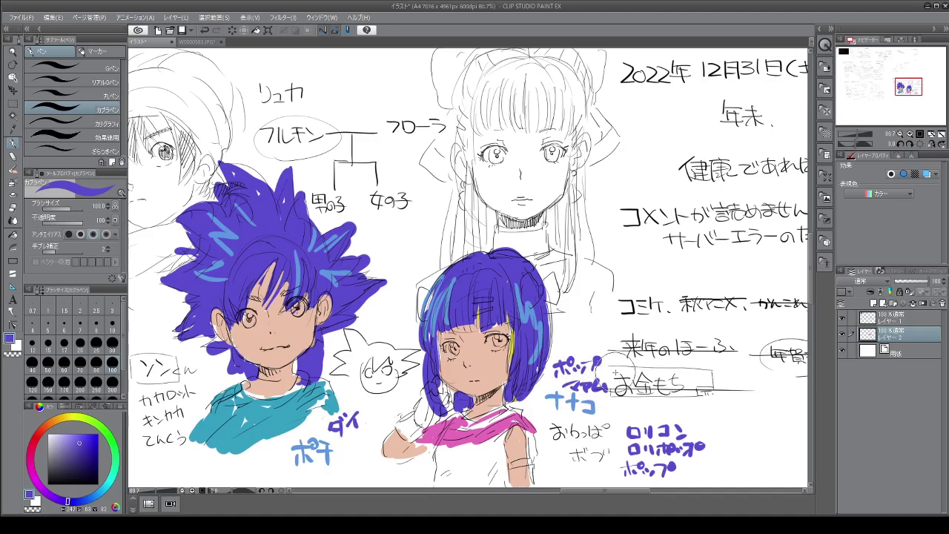
# Step: Paint the girl's glove light grey, and colour her top and the boy's clothing under the teal cloth yellow-green
pyautogui.click(49, 441)
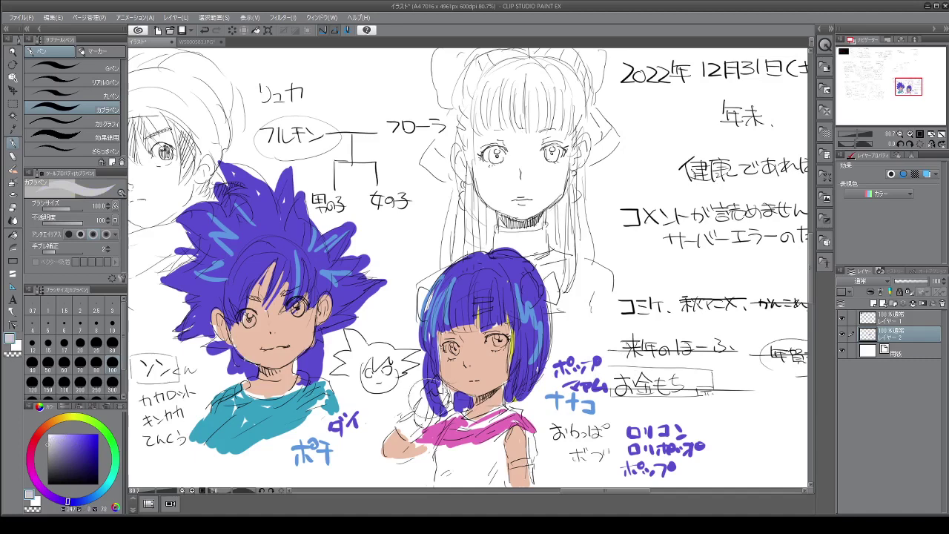
pyautogui.moveTo(433, 374)
pyautogui.mouseDown()
pyautogui.moveTo(426, 412)
pyautogui.moveTo(436, 386)
pyautogui.moveTo(400, 433)
pyautogui.moveTo(411, 423)
pyautogui.mouseUp()
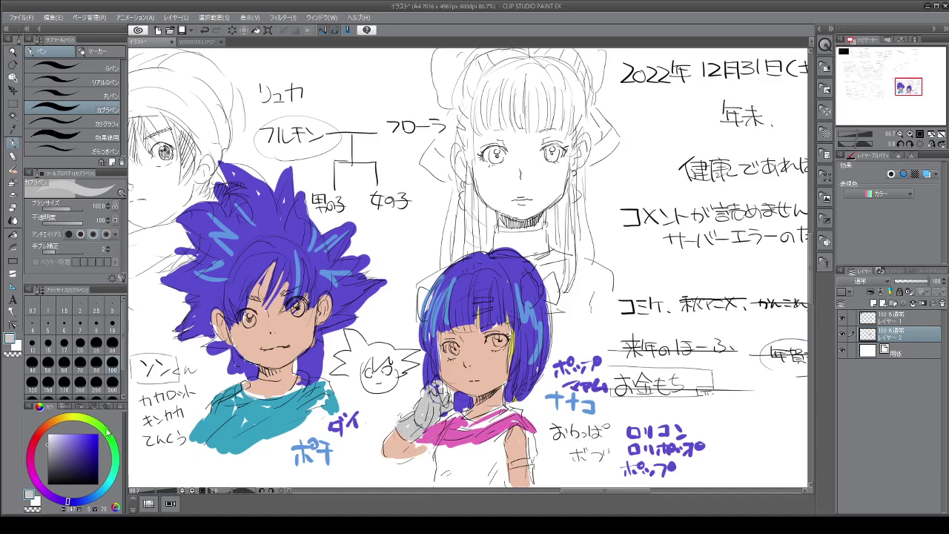
pyautogui.moveTo(108, 432)
pyautogui.mouseDown()
pyautogui.moveTo(80, 419)
pyautogui.moveTo(77, 435)
pyautogui.mouseUp()
pyautogui.moveTo(442, 449)
pyautogui.mouseDown()
pyautogui.moveTo(446, 465)
pyautogui.moveTo(467, 474)
pyautogui.moveTo(498, 445)
pyautogui.moveTo(489, 472)
pyautogui.moveTo(498, 454)
pyautogui.moveTo(437, 474)
pyautogui.moveTo(481, 467)
pyautogui.moveTo(471, 474)
pyautogui.mouseUp()
pyautogui.moveTo(309, 423)
pyautogui.mouseDown()
pyautogui.moveTo(293, 441)
pyautogui.moveTo(315, 430)
pyautogui.moveTo(298, 438)
pyautogui.mouseUp()
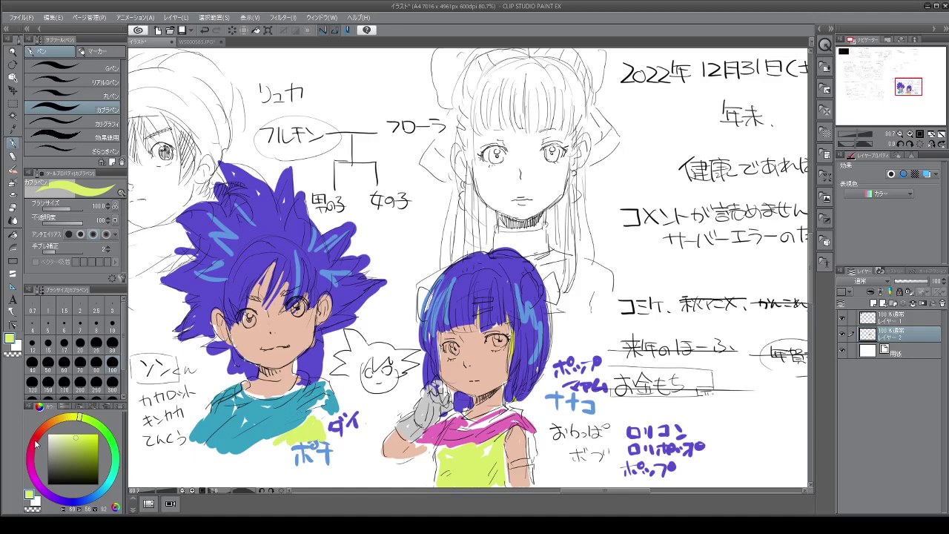
# Step: Pick a red and paint the bows on both sides of the bob-haired girl's hair
pyautogui.click(36, 443)
pyautogui.click(78, 431)
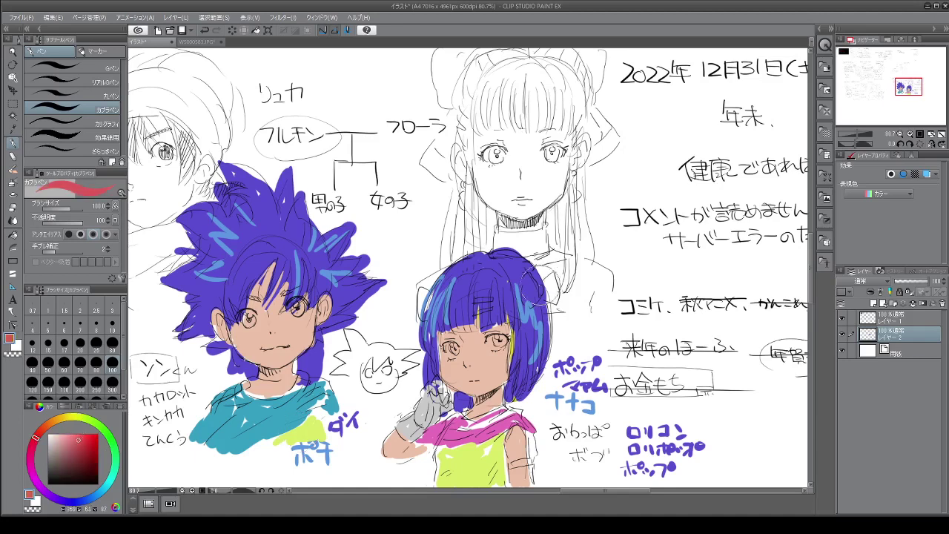
pyautogui.moveTo(533, 282)
pyautogui.mouseDown()
pyautogui.moveTo(530, 297)
pyautogui.moveTo(552, 276)
pyautogui.moveTo(548, 298)
pyautogui.mouseUp()
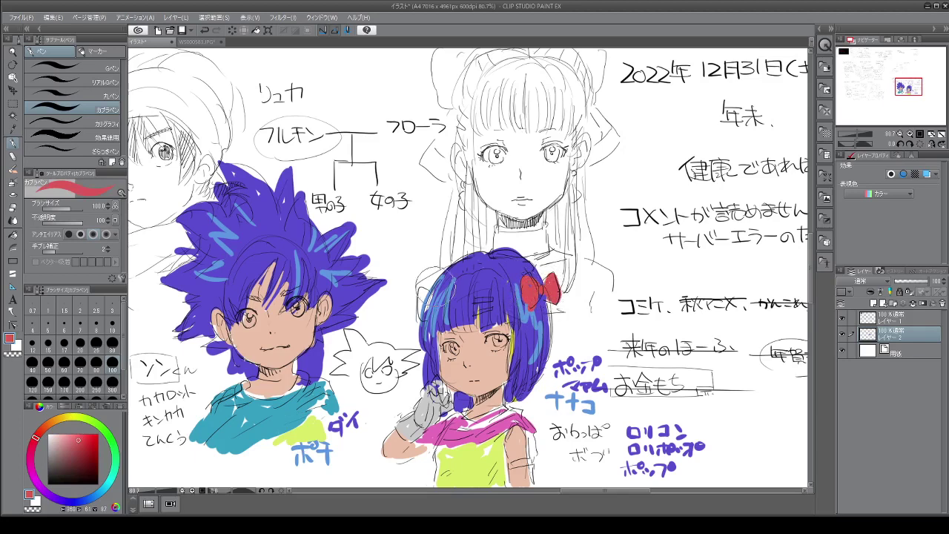
pyautogui.moveTo(419, 292); pyautogui.dragTo(417, 305)
# Step: Blend a paler cream skin tone over the girl's face and arms and the boy's face with the flat oil brush
pyautogui.moveTo(65, 437); pyautogui.dragTo(52, 422)
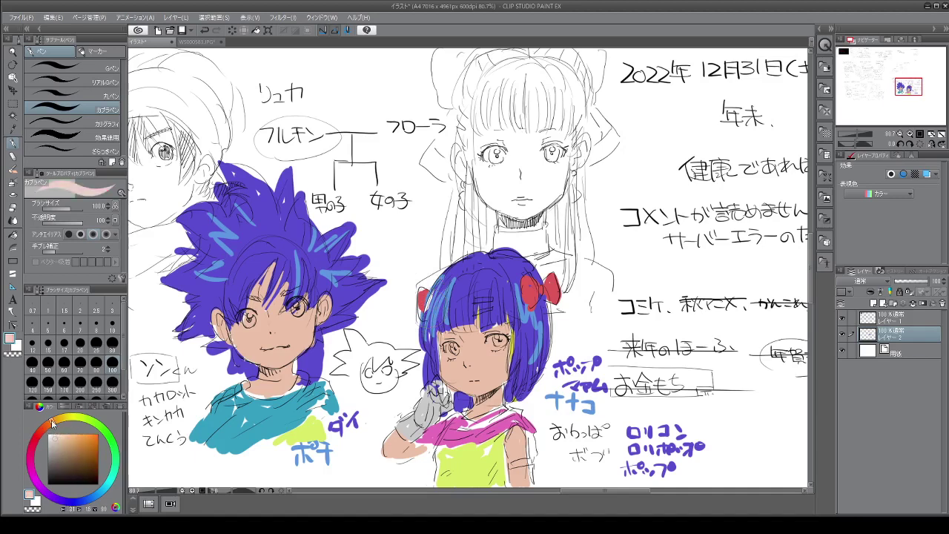
pyautogui.click(13, 170)
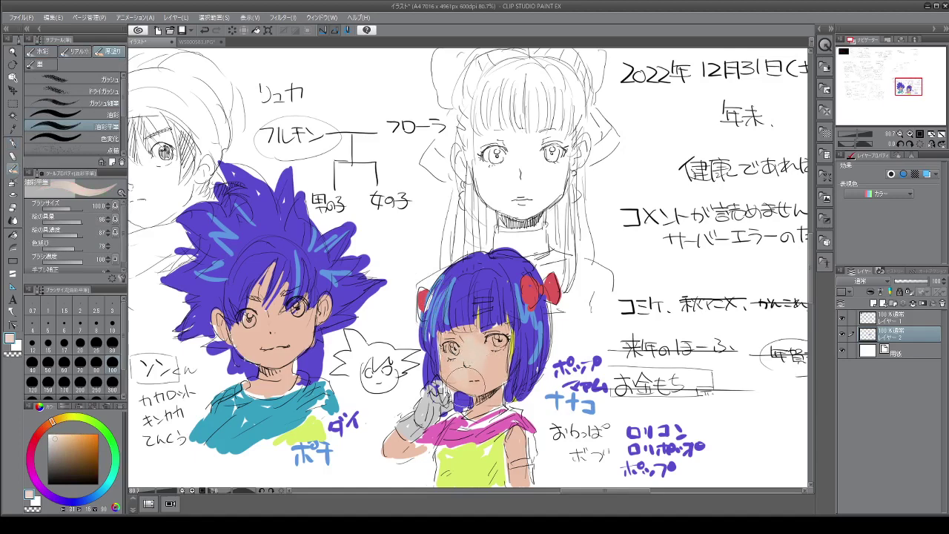
pyautogui.moveTo(470, 367)
pyautogui.mouseDown()
pyautogui.moveTo(475, 384)
pyautogui.moveTo(456, 367)
pyautogui.moveTo(471, 348)
pyautogui.mouseUp()
pyautogui.click(56, 435)
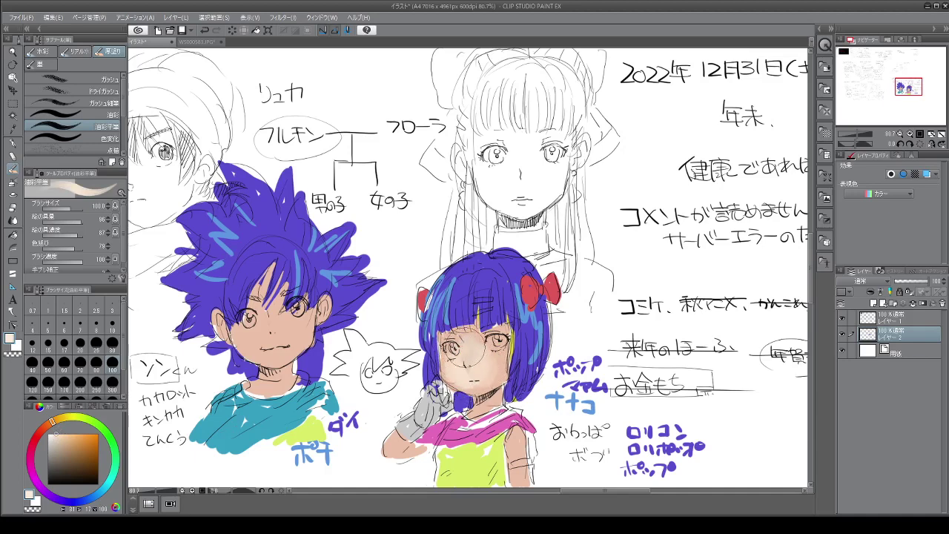
pyautogui.moveTo(511, 448); pyautogui.dragTo(517, 467)
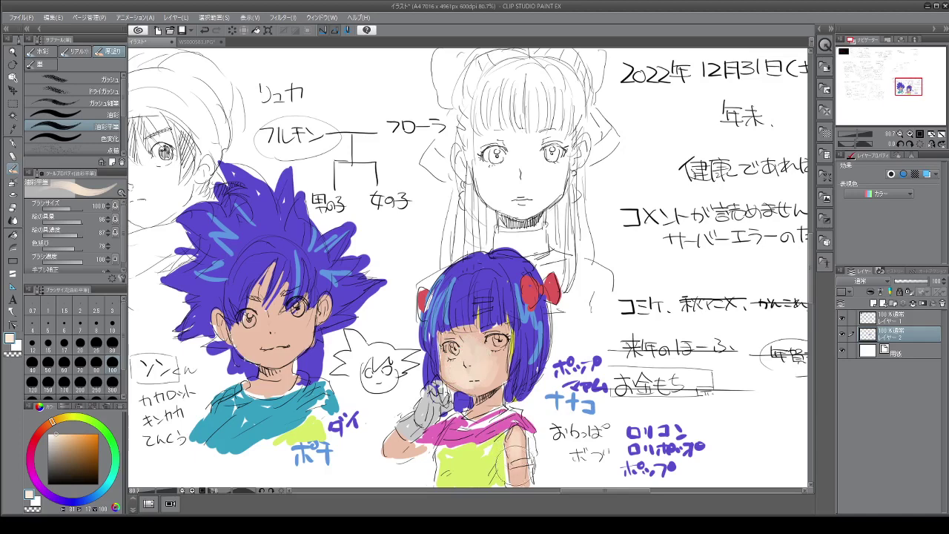
pyautogui.moveTo(400, 436)
pyautogui.mouseDown()
pyautogui.moveTo(394, 465)
pyautogui.moveTo(415, 449)
pyautogui.mouseUp()
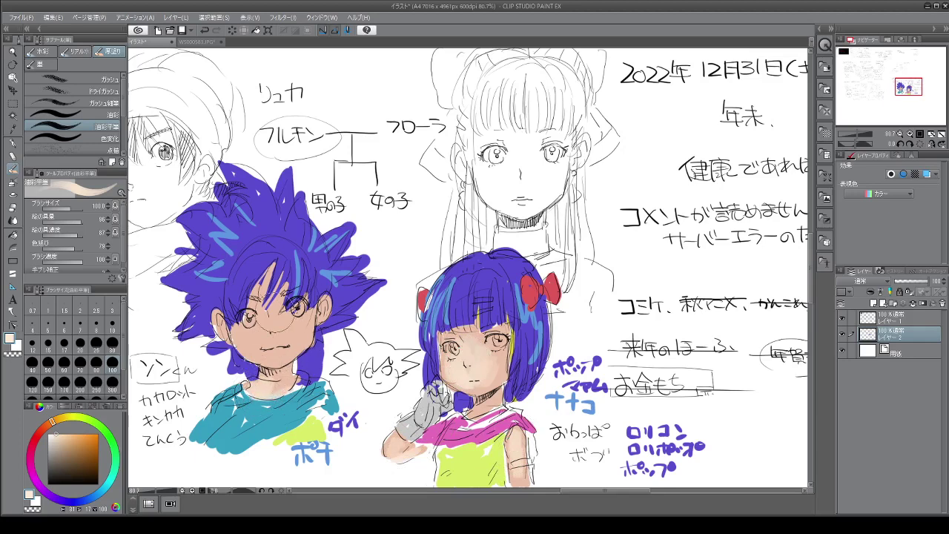
pyautogui.moveTo(309, 314); pyautogui.dragTo(282, 326)
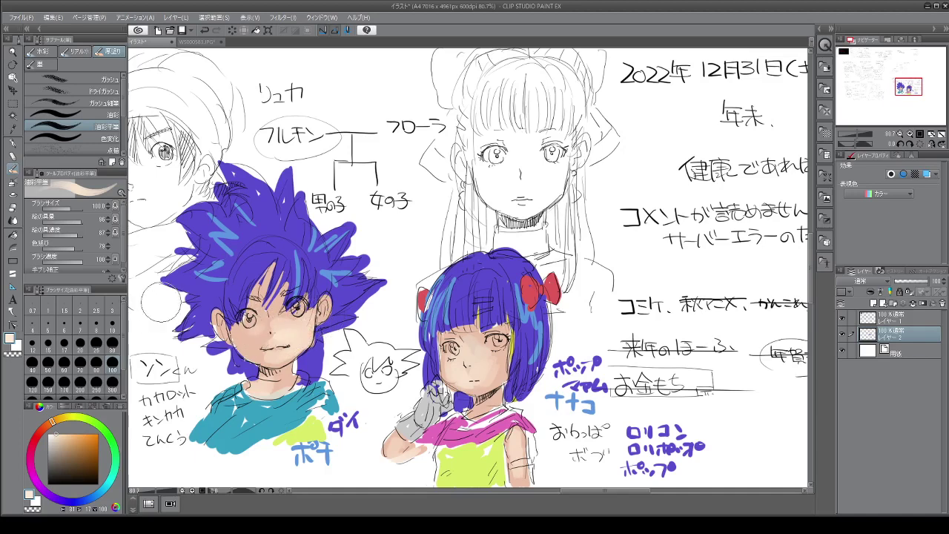
# Step: Switch to the Kabura pen with a smaller brush size and fill both children's eyes with pale grey
pyautogui.click(52, 437)
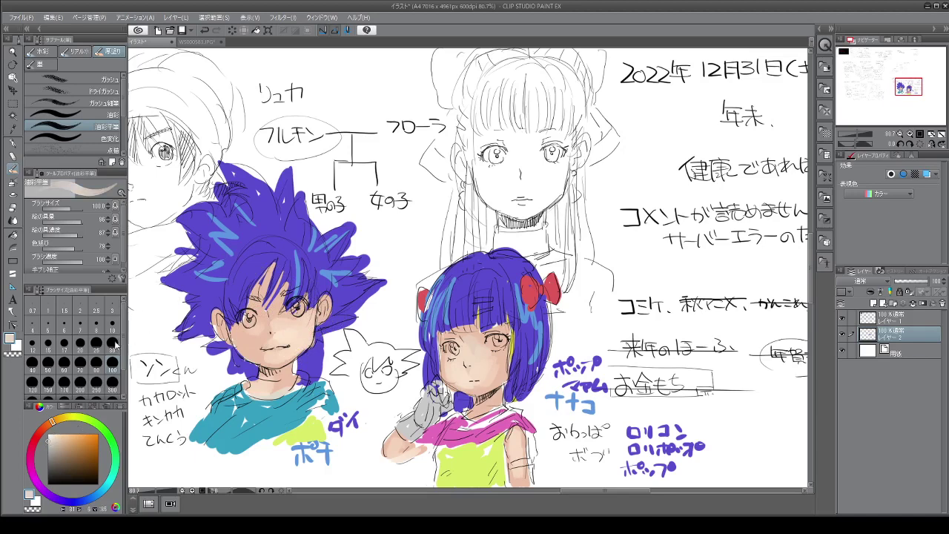
pyautogui.press('p')
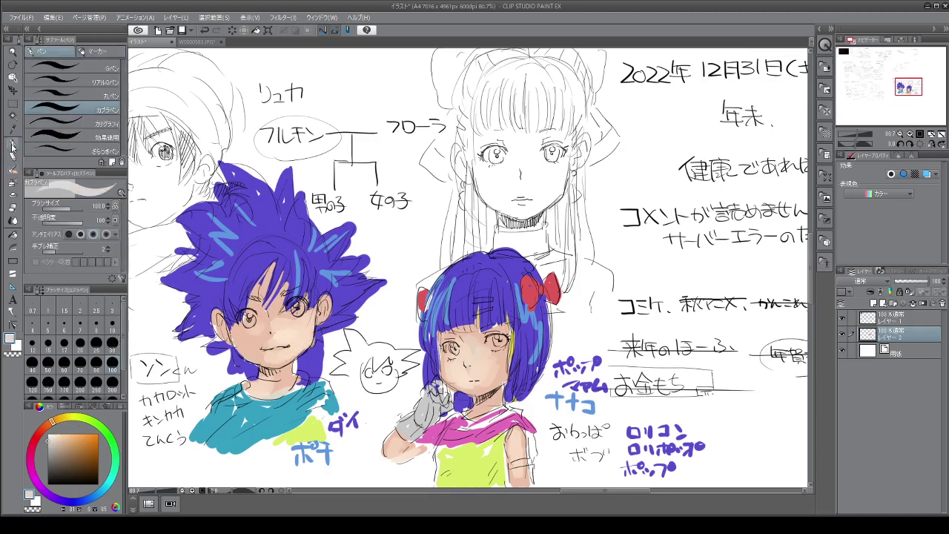
pyautogui.click(96, 363)
pyautogui.moveTo(291, 312)
pyautogui.mouseDown()
pyautogui.moveTo(303, 301)
pyautogui.moveTo(295, 311)
pyautogui.moveTo(305, 306)
pyautogui.moveTo(302, 316)
pyautogui.moveTo(248, 311)
pyautogui.moveTo(257, 324)
pyautogui.moveTo(241, 332)
pyautogui.moveTo(256, 315)
pyautogui.moveTo(245, 330)
pyautogui.mouseUp()
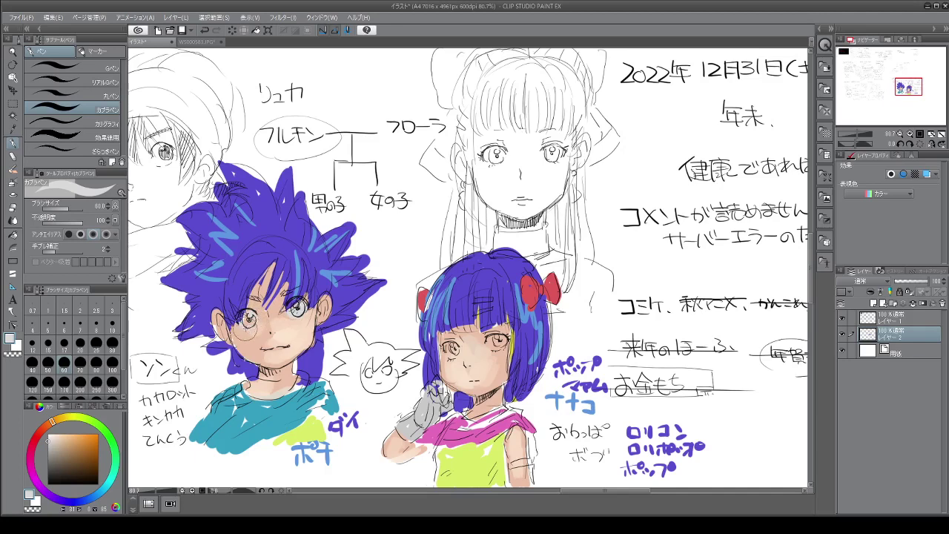
pyautogui.moveTo(293, 313)
pyautogui.mouseDown()
pyautogui.moveTo(302, 314)
pyautogui.moveTo(294, 304)
pyautogui.moveTo(299, 311)
pyautogui.mouseUp()
pyautogui.moveTo(487, 336)
pyautogui.mouseDown()
pyautogui.moveTo(493, 344)
pyautogui.moveTo(482, 345)
pyautogui.moveTo(504, 348)
pyautogui.moveTo(489, 352)
pyautogui.moveTo(508, 333)
pyautogui.mouseUp()
pyautogui.moveTo(452, 347); pyautogui.dragTo(454, 354)
# Step: Add reddish shading to the girl's face with the flat oil brush at size 30 in a muted red
pyautogui.click(41, 430)
pyautogui.click(65, 438)
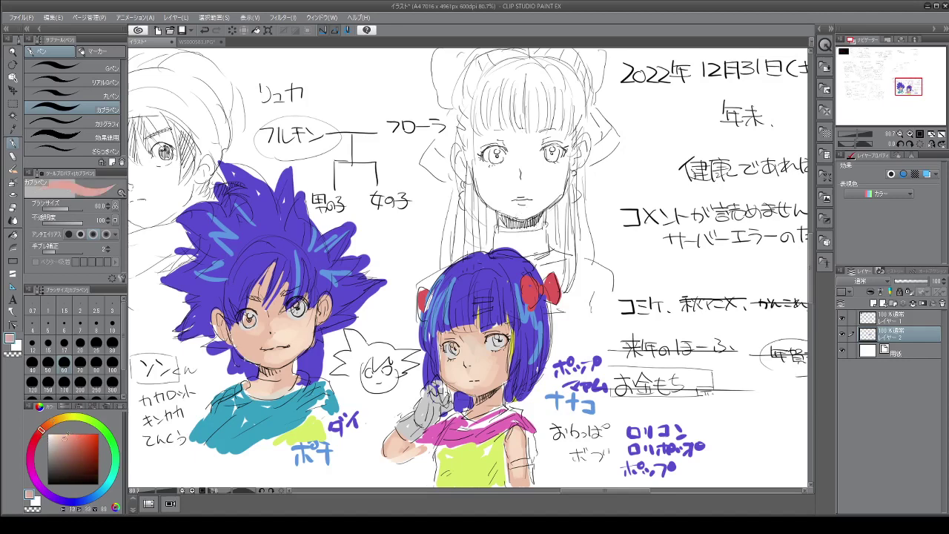
pyautogui.click(71, 437)
pyautogui.click(14, 170)
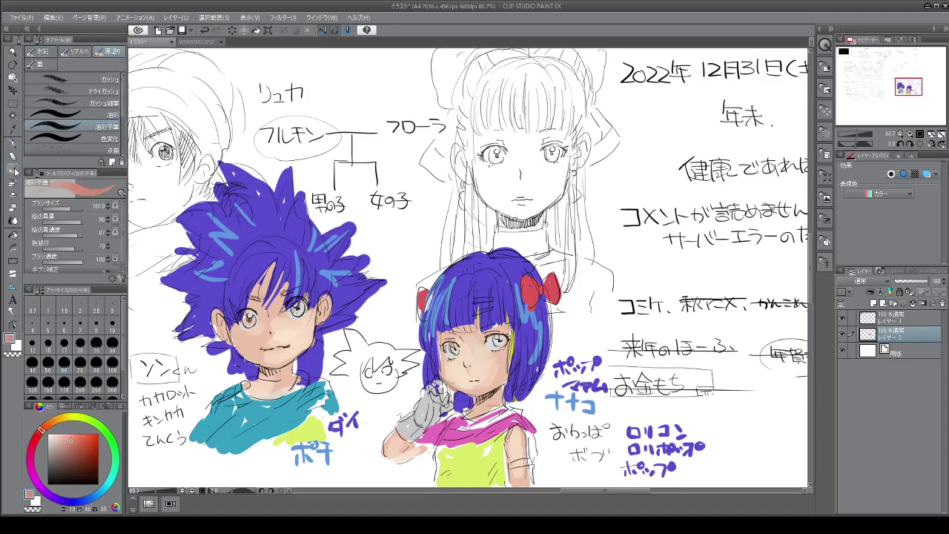
pyautogui.click(112, 343)
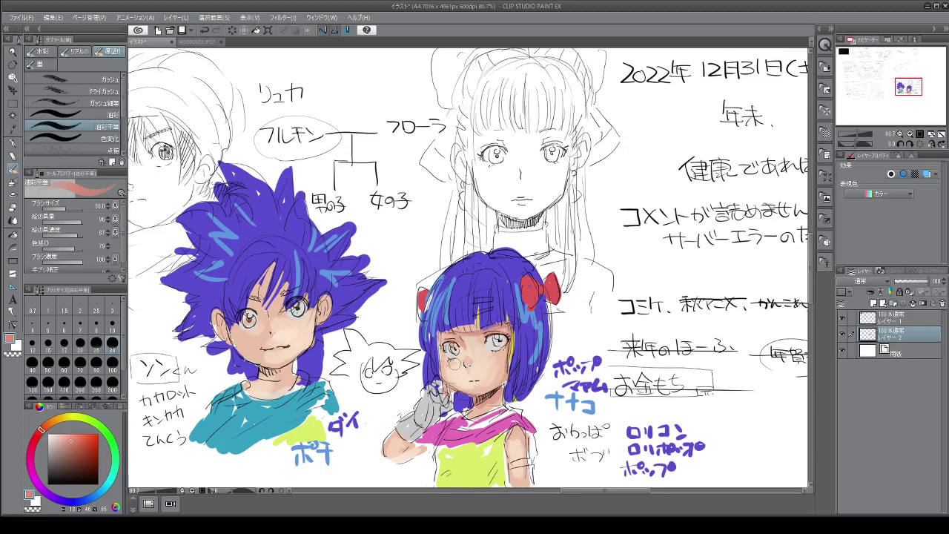
# Step: Finish the girl's face shading, write アキナ beside her hair in muted blue, and paint her irises dark blue
pyautogui.moveTo(490, 355); pyautogui.dragTo(495, 352)
pyautogui.click(99, 493)
pyautogui.click(73, 446)
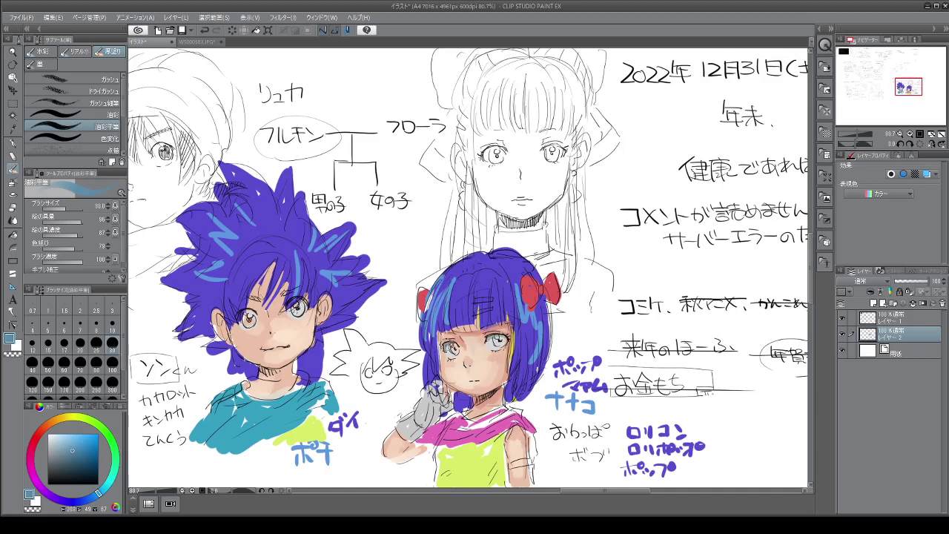
pyautogui.moveTo(564, 324); pyautogui.dragTo(566, 335)
pyautogui.moveTo(580, 324); pyautogui.dragTo(589, 327)
pyautogui.moveTo(582, 321)
pyautogui.mouseDown()
pyautogui.moveTo(587, 337)
pyautogui.moveTo(600, 325)
pyautogui.moveTo(591, 337)
pyautogui.mouseUp()
pyautogui.moveTo(89, 498); pyautogui.dragTo(75, 501)
pyautogui.click(86, 450)
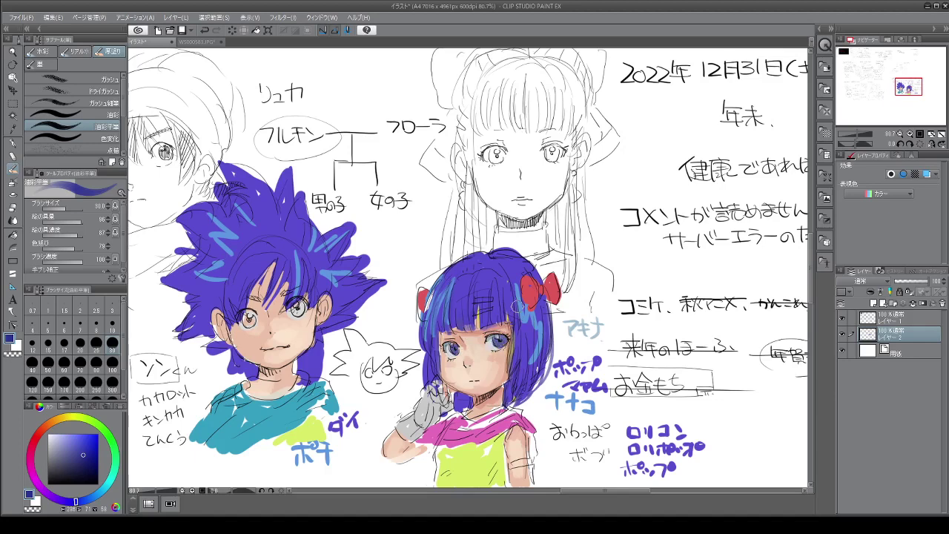
# Step: Sample a pale grey and paint the girl's armband, glove shading and the area below her elbow
pyautogui.keyDown('alt'); pyautogui.click(515, 305); pyautogui.keyUp('alt')
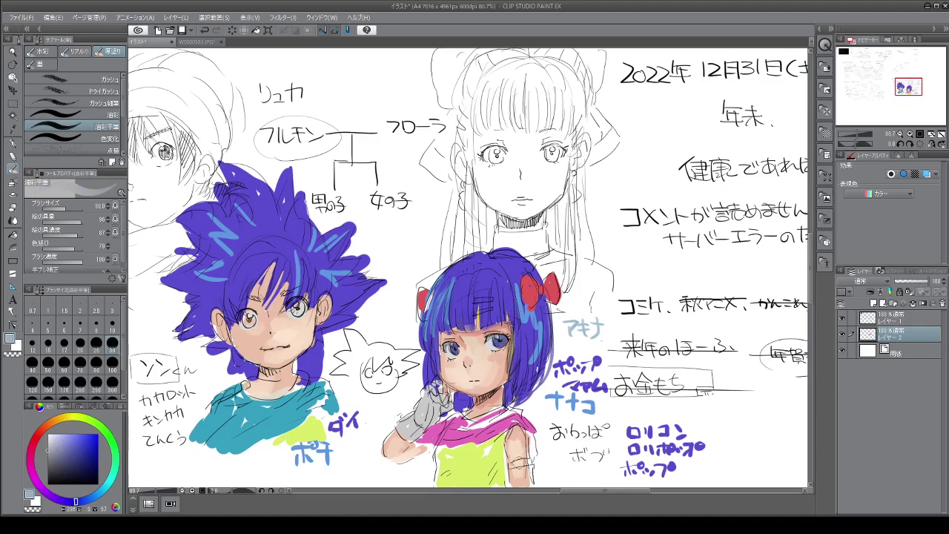
pyautogui.moveTo(511, 463); pyautogui.dragTo(532, 461)
pyautogui.moveTo(424, 387)
pyautogui.mouseDown()
pyautogui.moveTo(424, 415)
pyautogui.moveTo(410, 427)
pyautogui.moveTo(418, 430)
pyautogui.moveTo(401, 433)
pyautogui.moveTo(412, 438)
pyautogui.moveTo(419, 417)
pyautogui.moveTo(414, 441)
pyautogui.moveTo(437, 446)
pyautogui.moveTo(409, 467)
pyautogui.moveTo(404, 491)
pyautogui.moveTo(422, 475)
pyautogui.mouseUp()
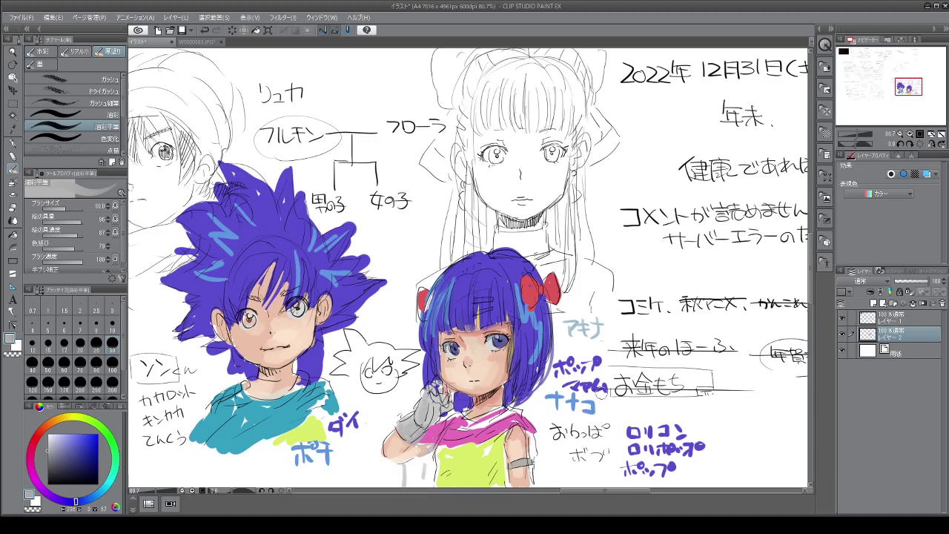
# Step: Pick a muted pinkish red and paint the girl's cape on both sides of her body, plus shading on her scarf
pyautogui.moveTo(37, 449); pyautogui.dragTo(36, 435)
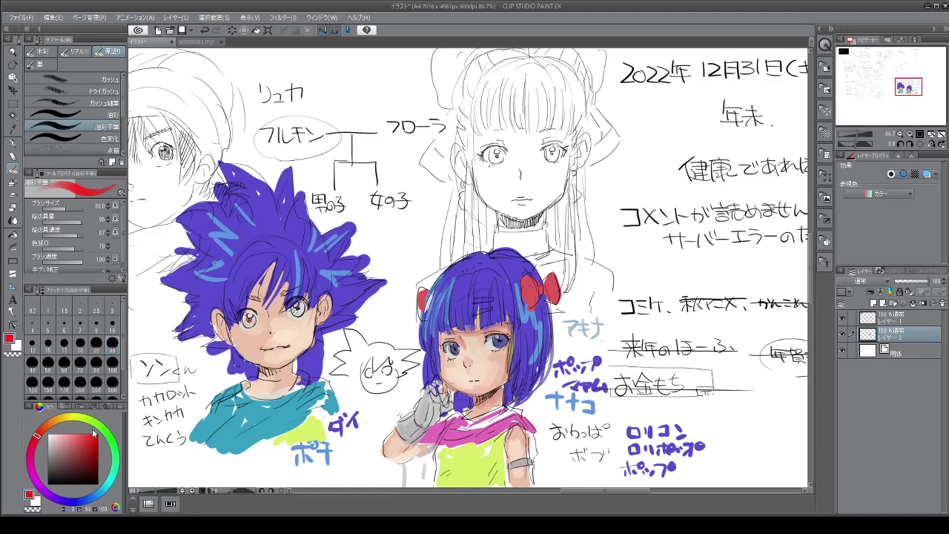
pyautogui.click(78, 442)
pyautogui.click(34, 450)
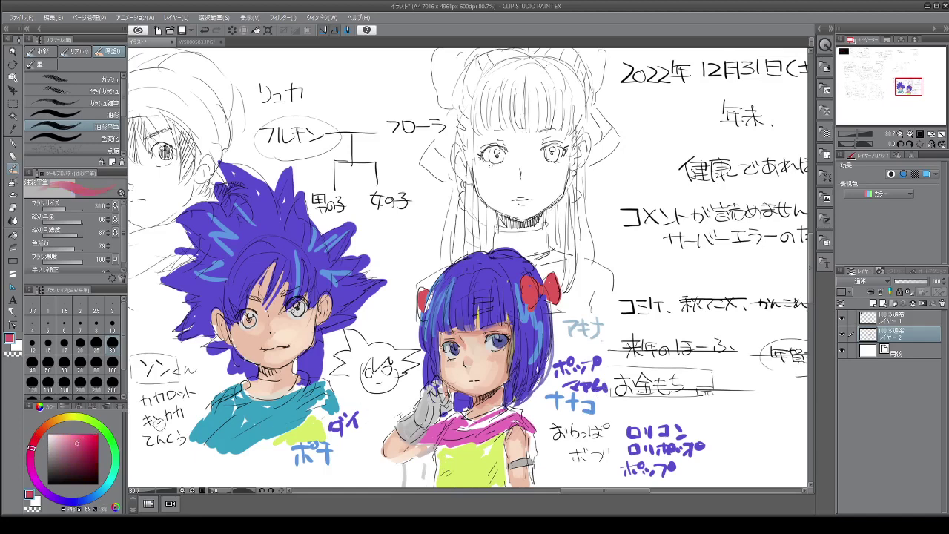
pyautogui.moveTo(412, 464)
pyautogui.mouseDown()
pyautogui.moveTo(428, 453)
pyautogui.moveTo(434, 467)
pyautogui.moveTo(431, 481)
pyautogui.moveTo(419, 469)
pyautogui.moveTo(422, 480)
pyautogui.moveTo(428, 454)
pyautogui.moveTo(427, 478)
pyautogui.moveTo(422, 463)
pyautogui.moveTo(404, 467)
pyautogui.moveTo(408, 460)
pyautogui.moveTo(404, 482)
pyautogui.moveTo(410, 461)
pyautogui.moveTo(412, 483)
pyautogui.mouseUp()
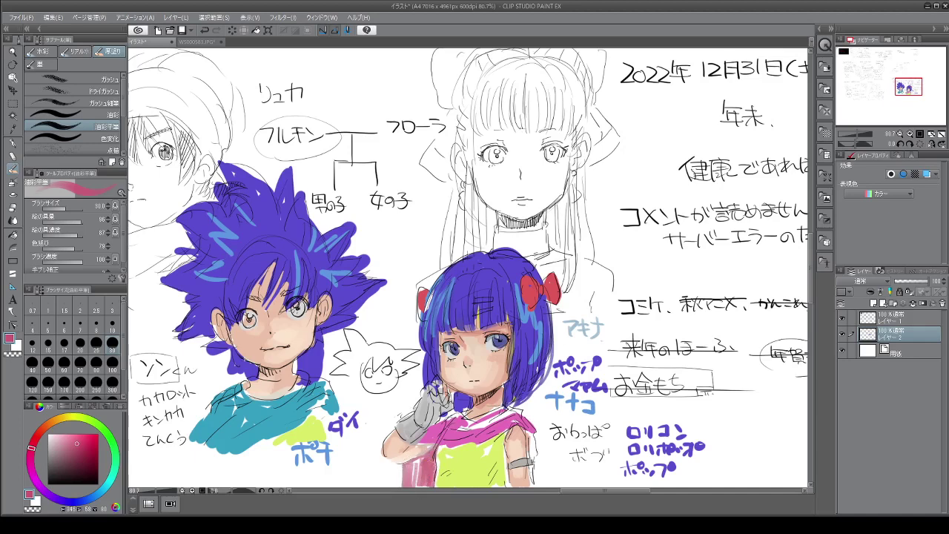
pyautogui.moveTo(478, 426)
pyautogui.mouseDown()
pyautogui.moveTo(512, 407)
pyautogui.moveTo(525, 415)
pyautogui.moveTo(539, 483)
pyautogui.mouseUp()
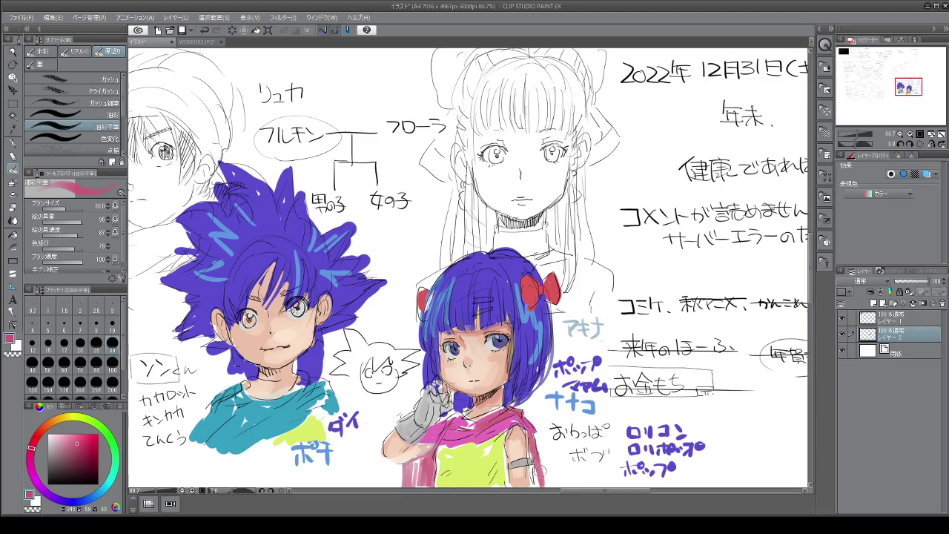
pyautogui.moveTo(462, 406)
pyautogui.mouseDown()
pyautogui.moveTo(447, 418)
pyautogui.moveTo(461, 412)
pyautogui.moveTo(463, 427)
pyautogui.moveTo(501, 407)
pyautogui.moveTo(495, 417)
pyautogui.mouseUp()
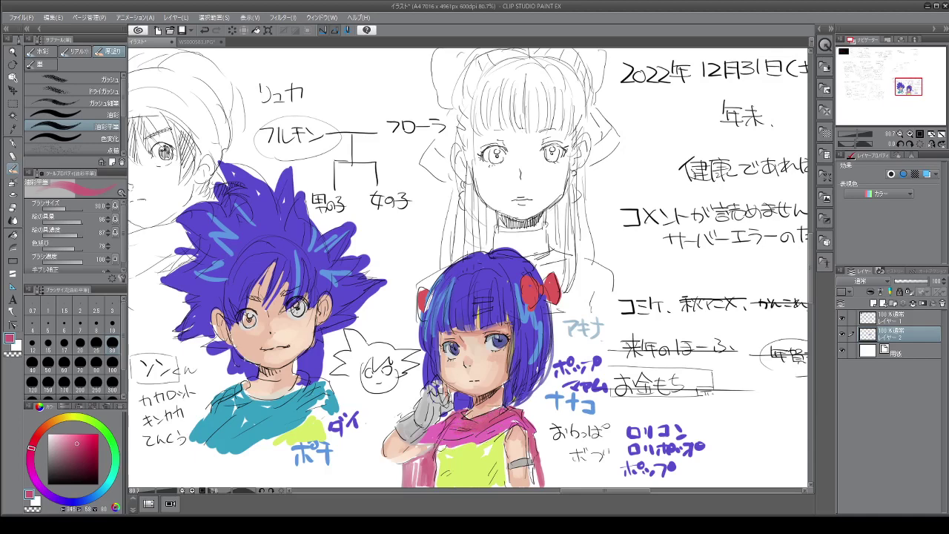
pyautogui.moveTo(426, 449); pyautogui.dragTo(474, 447)
pyautogui.moveTo(494, 434); pyautogui.dragTo(458, 449)
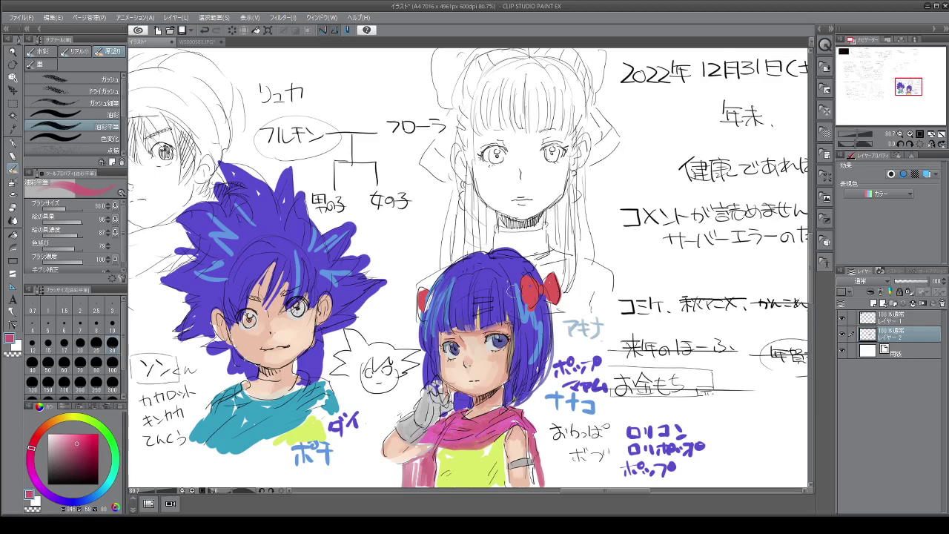
# Step: Tint the girl's lips and add blush to her cheeks, using a brighter pink for the blush
pyautogui.moveTo(492, 343); pyautogui.dragTo(507, 352)
pyautogui.moveTo(470, 379); pyautogui.dragTo(476, 380)
pyautogui.click(74, 439)
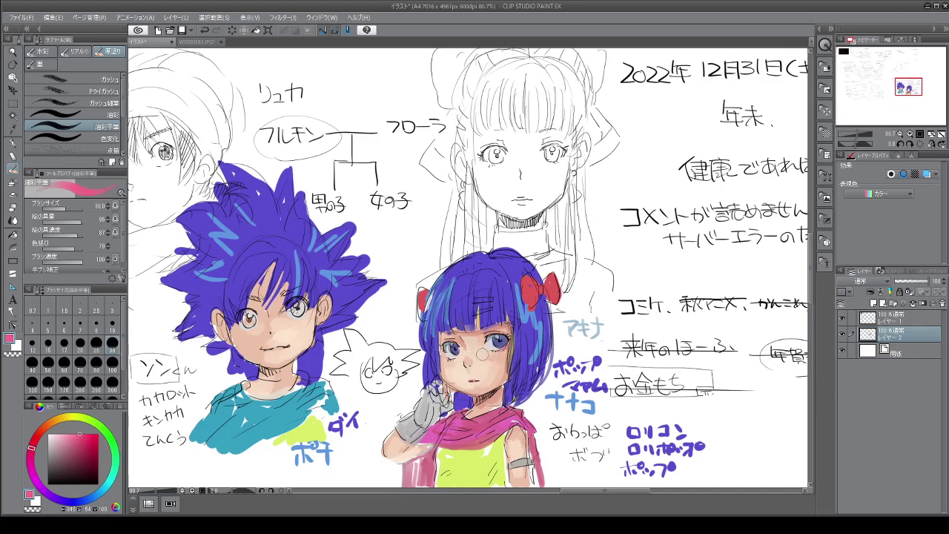
pyautogui.moveTo(489, 353); pyautogui.dragTo(494, 354)
# Step: Pick a dark navy blue and shade the girl's bangs, crown and side locks with the flat oil brush
pyautogui.moveTo(79, 500); pyautogui.dragTo(72, 501)
pyautogui.click(94, 453)
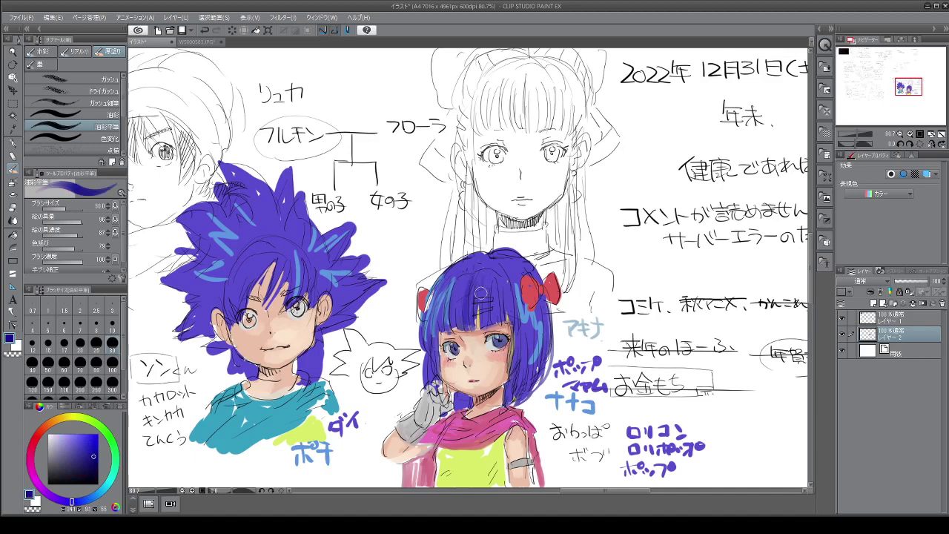
pyautogui.moveTo(481, 293)
pyautogui.mouseDown()
pyautogui.moveTo(480, 323)
pyautogui.moveTo(492, 318)
pyautogui.mouseUp()
pyautogui.moveTo(493, 277)
pyautogui.mouseDown()
pyautogui.moveTo(495, 319)
pyautogui.moveTo(518, 331)
pyautogui.moveTo(520, 367)
pyautogui.mouseUp()
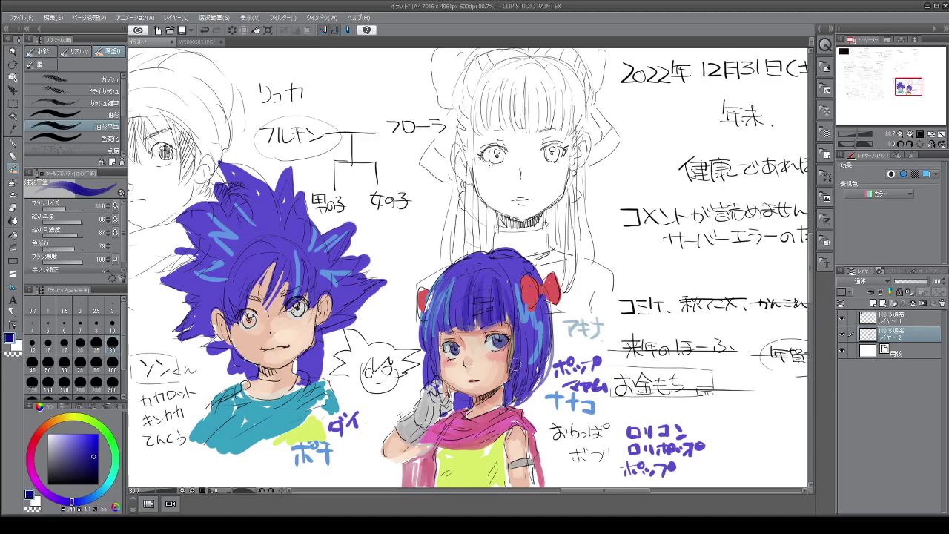
pyautogui.moveTo(515, 323); pyautogui.dragTo(509, 398)
pyautogui.moveTo(519, 355)
pyautogui.mouseDown()
pyautogui.moveTo(511, 397)
pyautogui.moveTo(461, 393)
pyautogui.moveTo(475, 408)
pyautogui.moveTo(452, 398)
pyautogui.moveTo(443, 378)
pyautogui.moveTo(459, 407)
pyautogui.mouseUp()
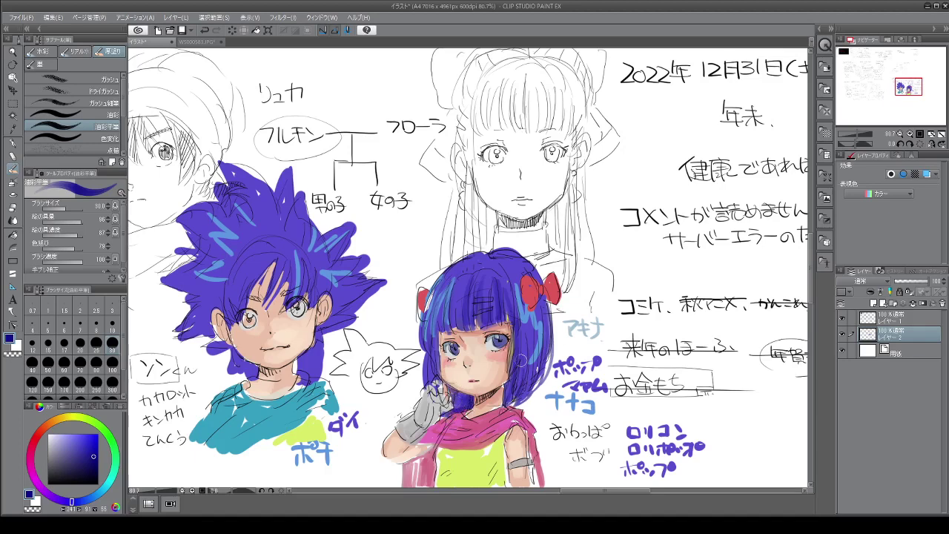
pyautogui.moveTo(521, 339); pyautogui.dragTo(511, 402)
pyautogui.moveTo(532, 365)
pyautogui.mouseDown()
pyautogui.moveTo(518, 400)
pyautogui.moveTo(539, 361)
pyautogui.mouseUp()
pyautogui.moveTo(530, 313)
pyautogui.mouseDown()
pyautogui.moveTo(529, 387)
pyautogui.moveTo(530, 371)
pyautogui.mouseUp()
pyautogui.moveTo(457, 282)
pyautogui.mouseDown()
pyautogui.moveTo(445, 326)
pyautogui.moveTo(436, 308)
pyautogui.moveTo(449, 319)
pyautogui.moveTo(456, 311)
pyautogui.mouseUp()
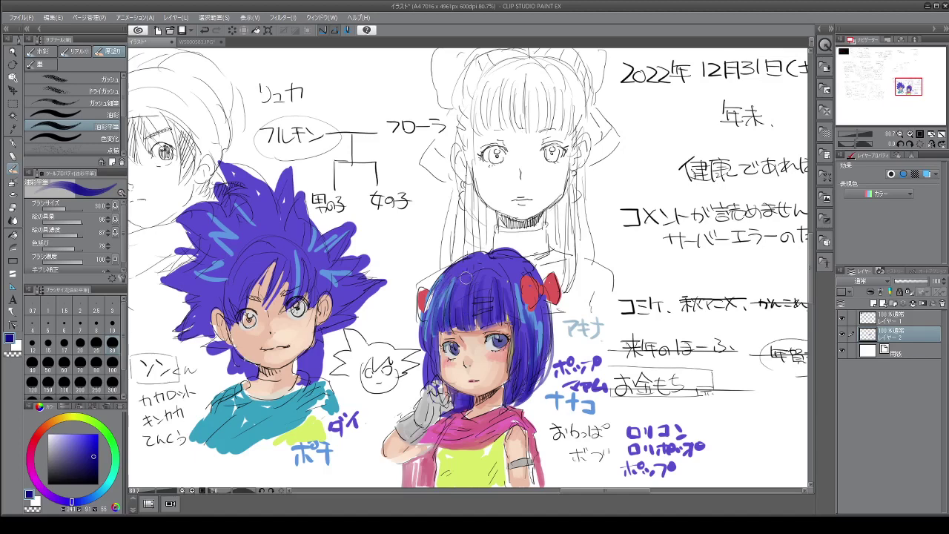
pyautogui.moveTo(467, 277)
pyautogui.mouseDown()
pyautogui.moveTo(460, 323)
pyautogui.moveTo(460, 314)
pyautogui.mouseUp()
pyautogui.moveTo(493, 261)
pyautogui.mouseDown()
pyautogui.moveTo(528, 268)
pyautogui.moveTo(530, 259)
pyautogui.moveTo(544, 285)
pyautogui.moveTo(549, 375)
pyautogui.moveTo(521, 388)
pyautogui.mouseUp()
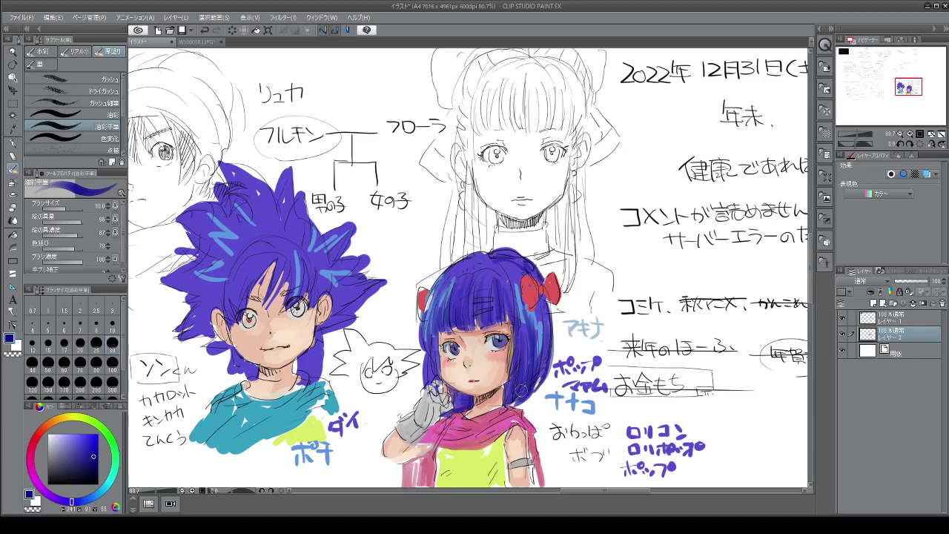
# Step: Pick a strong cyan-blue and brush lighter strands over the side locks and bangs of the girl's hair
pyautogui.click(99, 493)
pyautogui.click(92, 439)
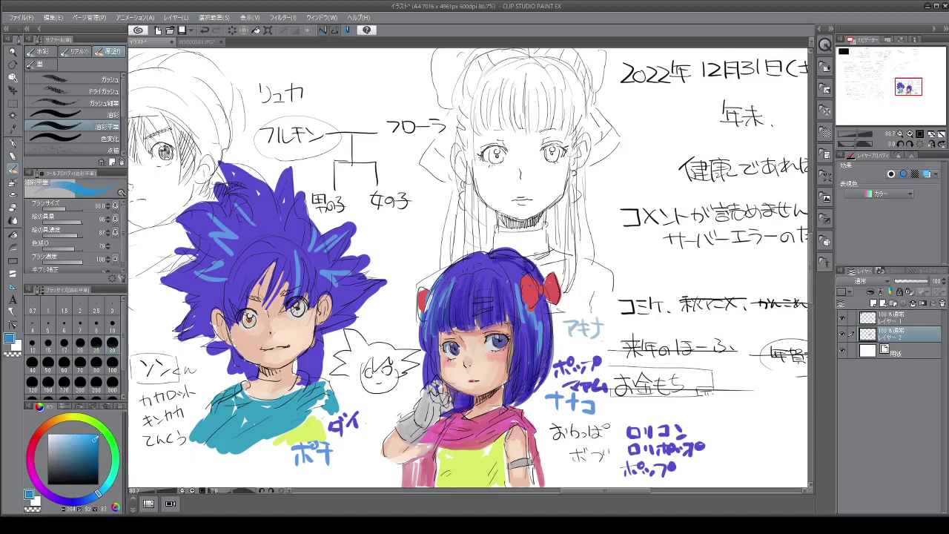
pyautogui.click(98, 447)
pyautogui.moveTo(532, 315); pyautogui.dragTo(533, 349)
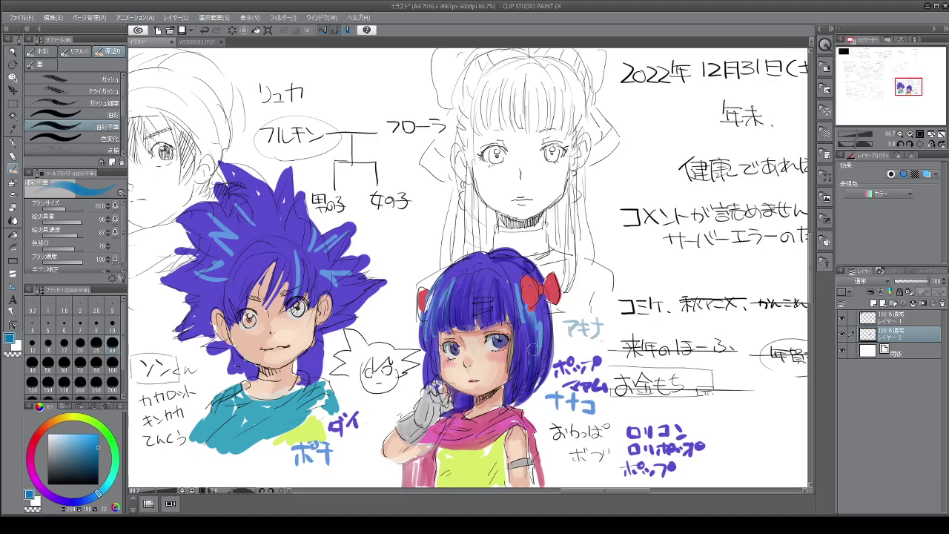
pyautogui.moveTo(538, 305); pyautogui.dragTo(537, 340)
pyautogui.moveTo(512, 291); pyautogui.dragTo(519, 318)
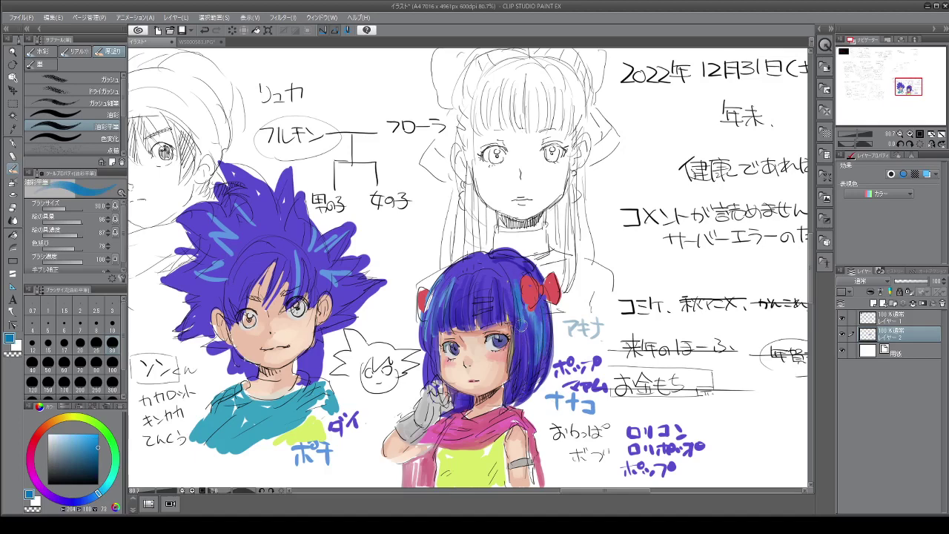
pyautogui.moveTo(454, 283); pyautogui.dragTo(453, 314)
pyautogui.moveTo(444, 280)
pyautogui.mouseDown()
pyautogui.moveTo(442, 305)
pyautogui.moveTo(424, 319)
pyautogui.moveTo(427, 345)
pyautogui.mouseUp()
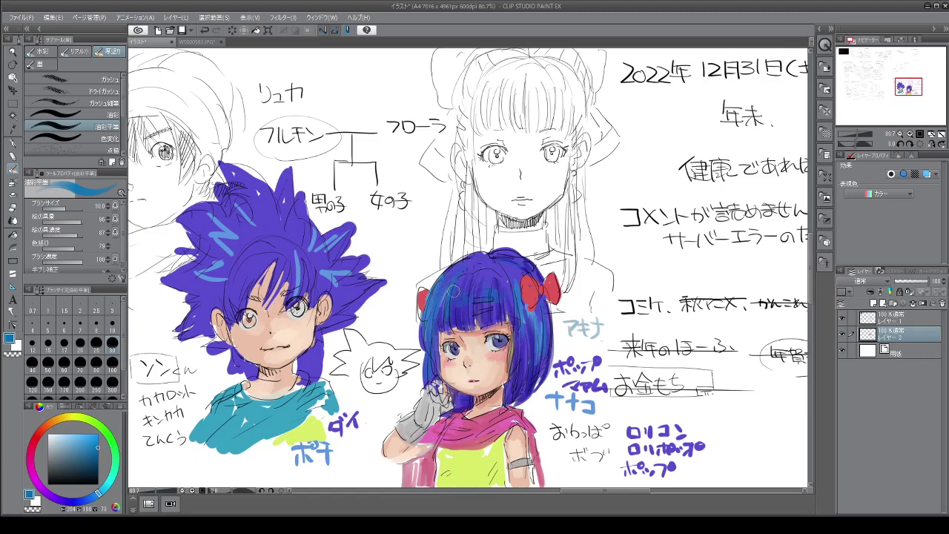
# Step: Blend a deep saturated blue into the girl's bangs and the inner locks on both sides of her face
pyautogui.click(74, 503)
pyautogui.moveTo(89, 445); pyautogui.dragTo(99, 443)
pyautogui.moveTo(451, 286)
pyautogui.mouseDown()
pyautogui.moveTo(439, 322)
pyautogui.moveTo(446, 284)
pyautogui.moveTo(433, 315)
pyautogui.moveTo(430, 345)
pyautogui.moveTo(435, 313)
pyautogui.moveTo(436, 369)
pyautogui.mouseUp()
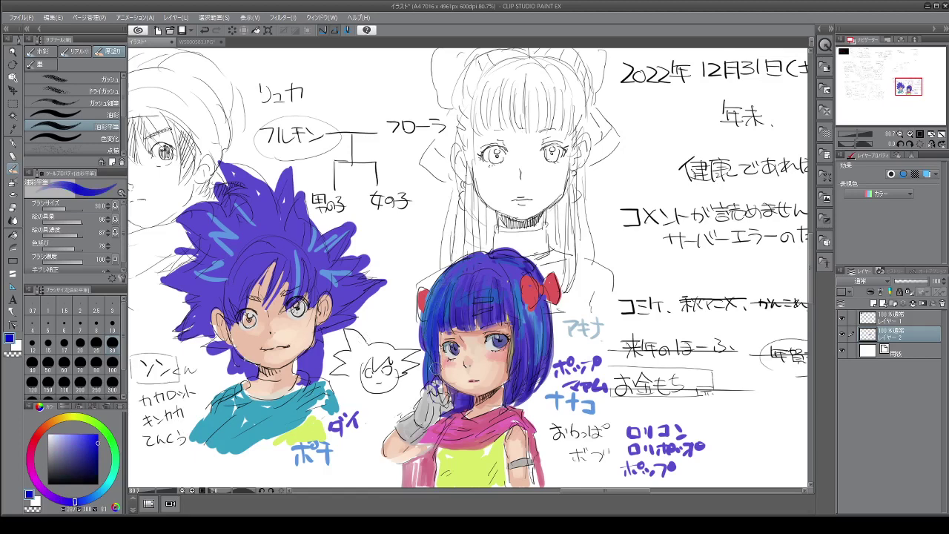
pyautogui.moveTo(515, 330); pyautogui.dragTo(510, 375)
pyautogui.moveTo(506, 382); pyautogui.dragTo(503, 398)
# Step: Switch to the Kabura pen, recolour the girl's irises bright blue and dot near-white highlights into both eyes
pyautogui.click(94, 499)
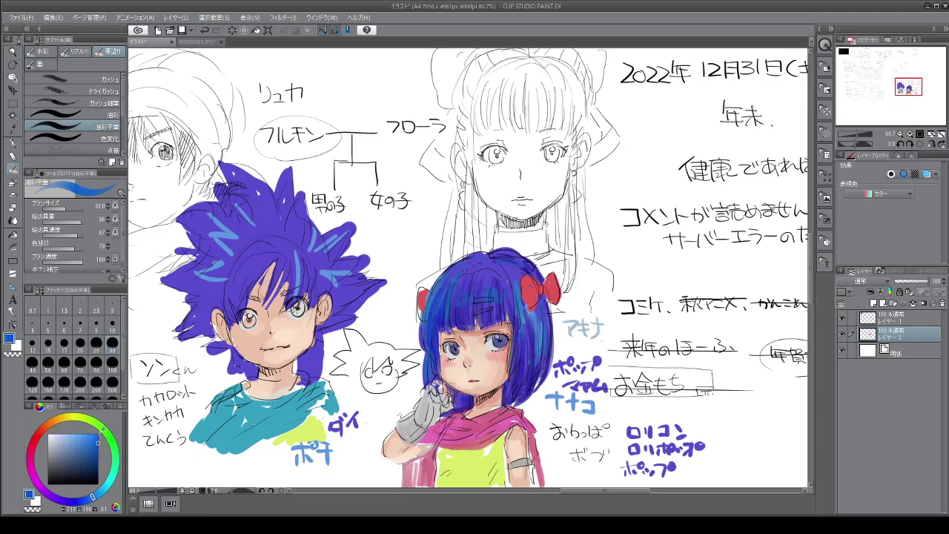
pyautogui.click(14, 143)
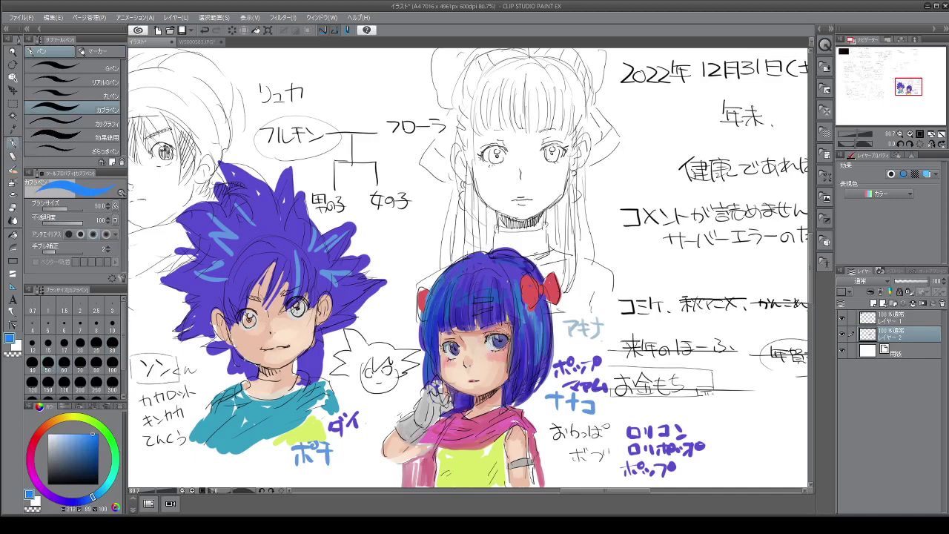
pyautogui.moveTo(496, 339)
pyautogui.mouseDown()
pyautogui.moveTo(507, 345)
pyautogui.moveTo(445, 353)
pyautogui.moveTo(458, 358)
pyautogui.moveTo(453, 345)
pyautogui.mouseUp()
pyautogui.click(49, 434)
pyautogui.click(497, 337)
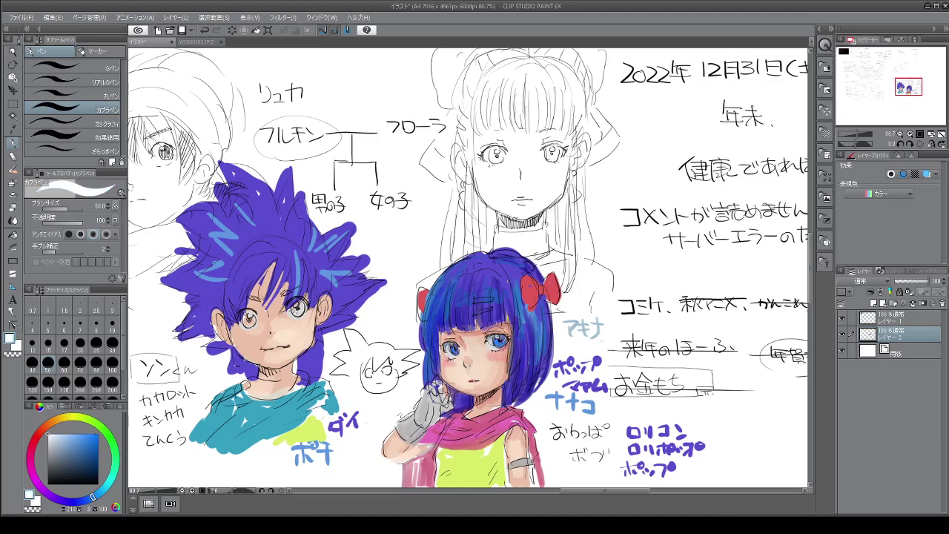
pyautogui.click(454, 342)
pyautogui.click(458, 340)
# Step: Add a yellow-green accent to the girl's eye and teal highlight strokes across her bangs and crown
pyautogui.click(72, 421)
pyautogui.click(84, 439)
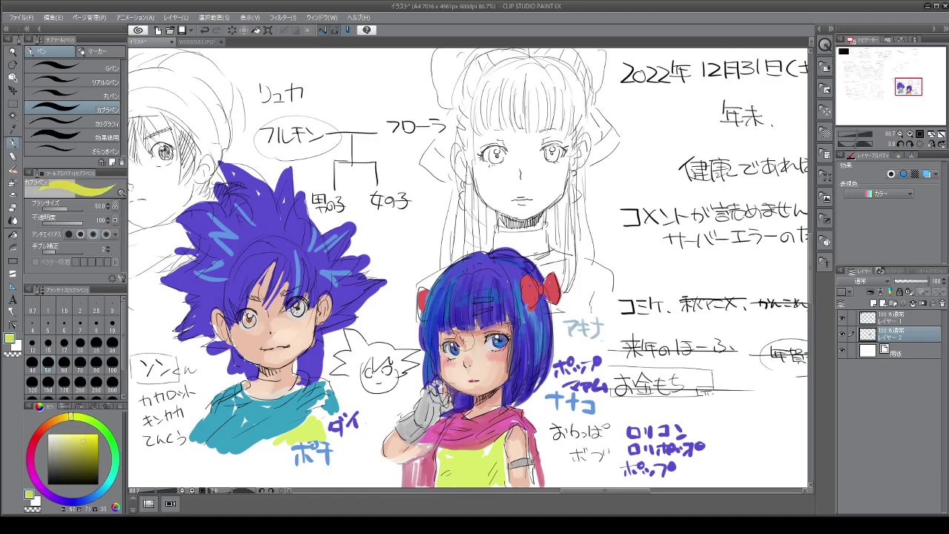
pyautogui.click(453, 343)
pyautogui.click(102, 492)
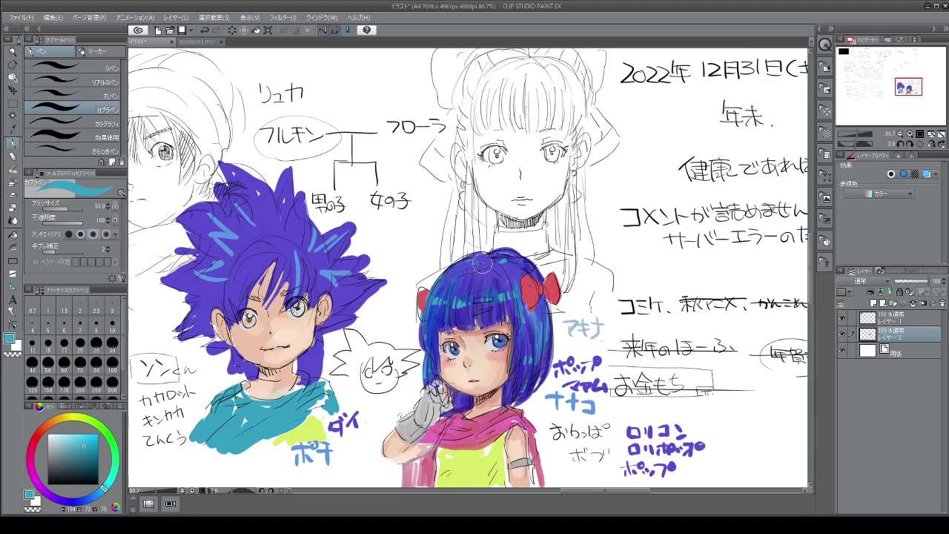
pyautogui.moveTo(493, 259); pyautogui.dragTo(510, 244)
# Step: Pick a dark red and shade the inside of the girl's cape on both sides and the folds of her scarf
pyautogui.click(37, 437)
pyautogui.click(86, 451)
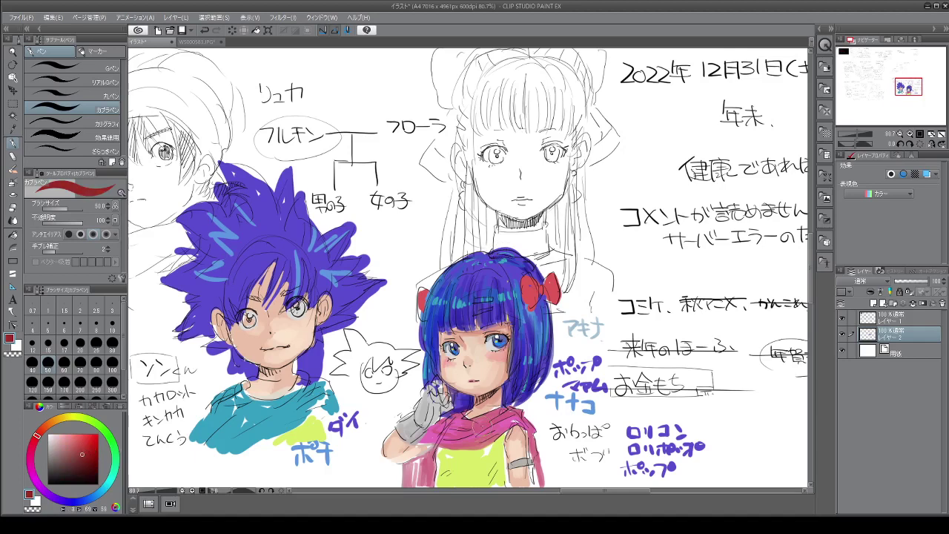
pyautogui.moveTo(486, 421)
pyautogui.mouseDown()
pyautogui.moveTo(507, 407)
pyautogui.moveTo(523, 413)
pyautogui.moveTo(518, 434)
pyautogui.moveTo(531, 436)
pyautogui.moveTo(529, 470)
pyautogui.moveTo(536, 461)
pyautogui.moveTo(545, 485)
pyautogui.mouseUp()
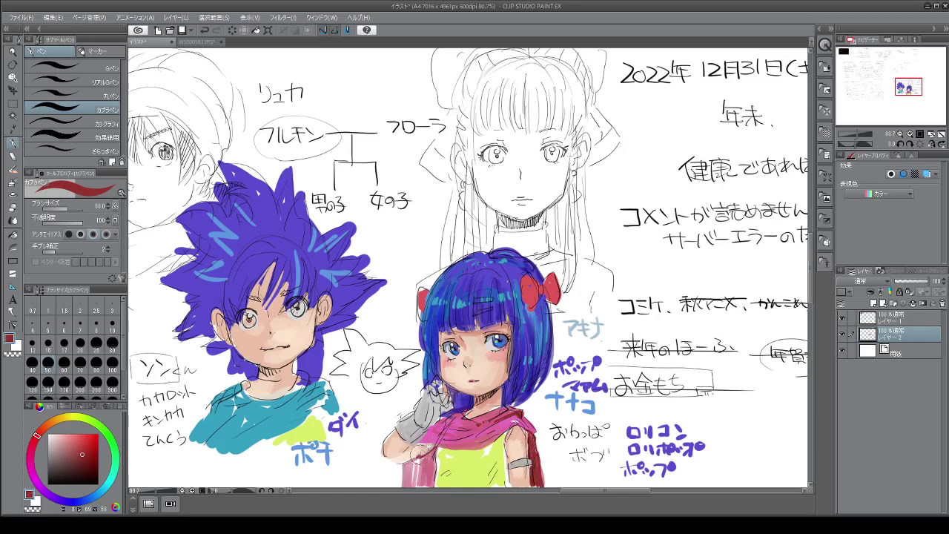
pyautogui.moveTo(443, 446)
pyautogui.mouseDown()
pyautogui.moveTo(437, 474)
pyautogui.moveTo(415, 455)
pyautogui.moveTo(420, 481)
pyautogui.moveTo(428, 455)
pyautogui.moveTo(433, 477)
pyautogui.mouseUp()
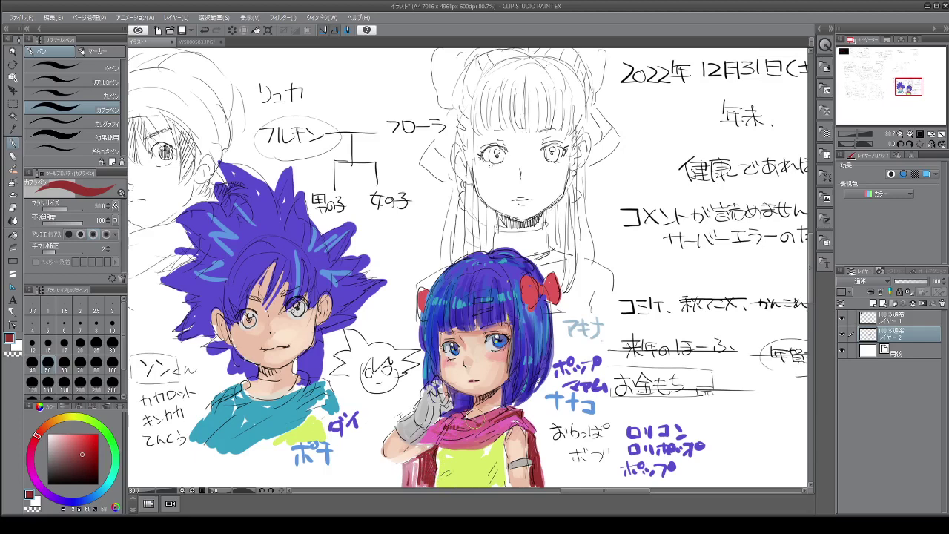
# Step: Pick a teal and paint both of the spiky-haired boy's irises with the Kabura pen
pyautogui.click(102, 492)
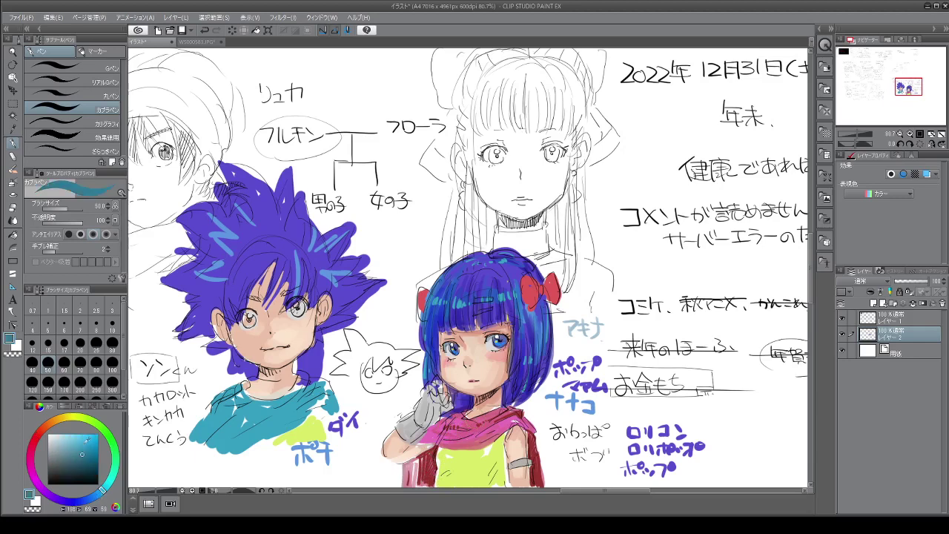
pyautogui.moveTo(306, 301)
pyautogui.mouseDown()
pyautogui.moveTo(302, 318)
pyautogui.moveTo(298, 305)
pyautogui.moveTo(249, 332)
pyautogui.mouseUp()
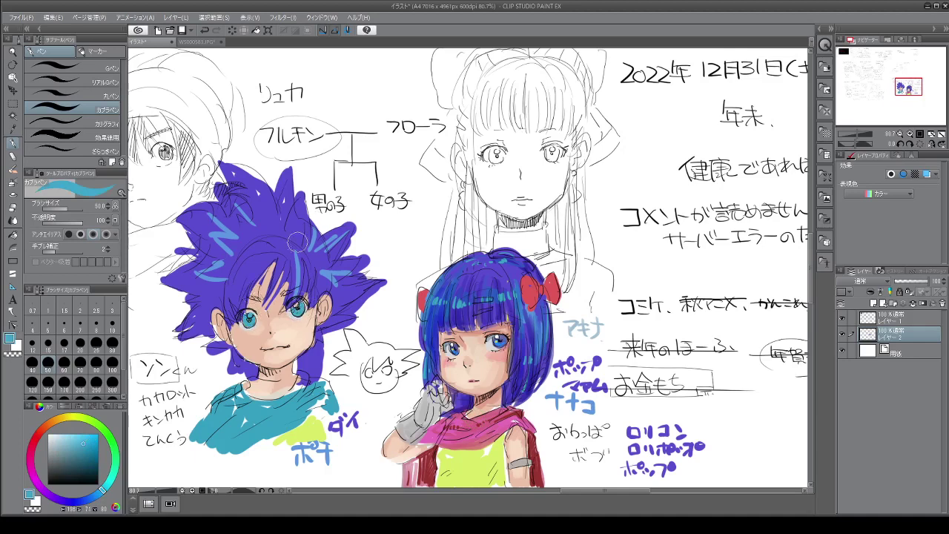
pyautogui.click(74, 502)
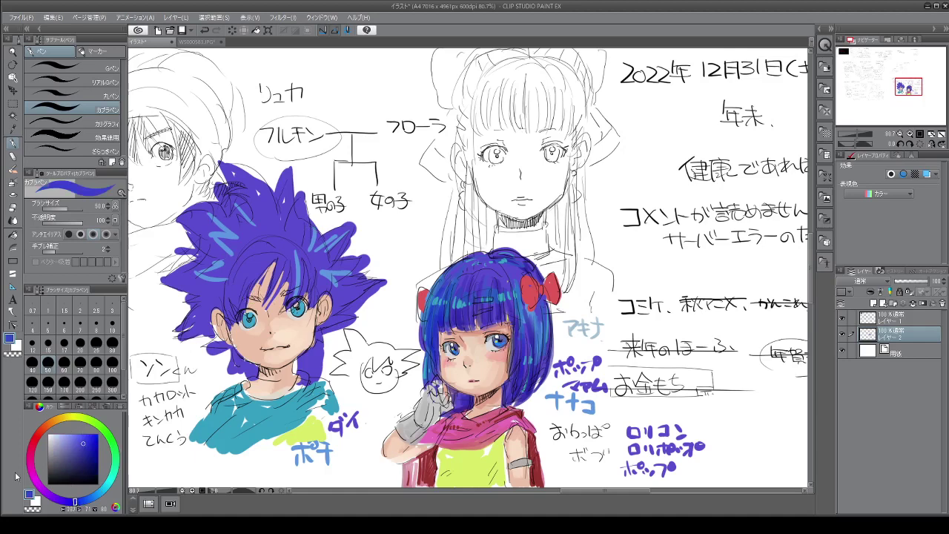
# Step: Switch to the flat oil brush in muted orange, shade the boy's forehead under his bangs and write アレックス beside his hair
pyautogui.click(44, 428)
pyautogui.click(70, 448)
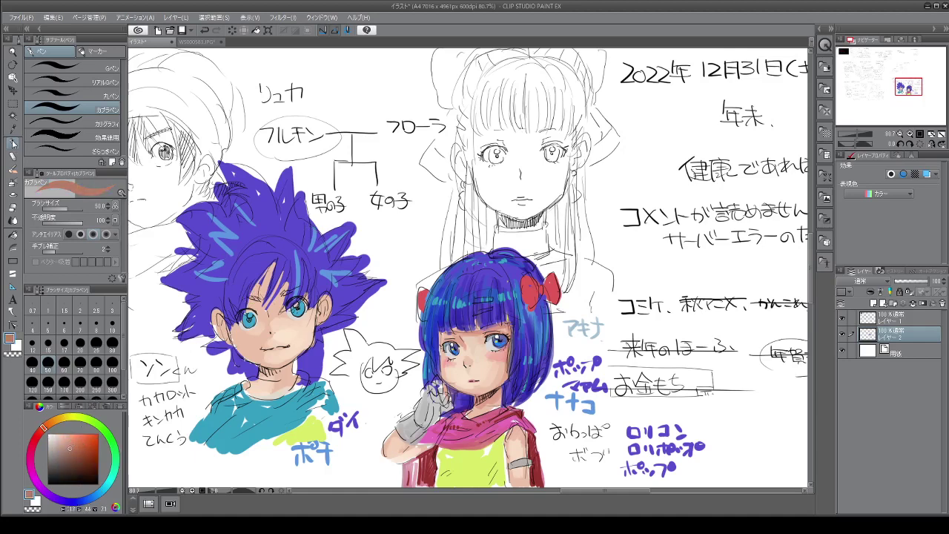
pyautogui.click(13, 171)
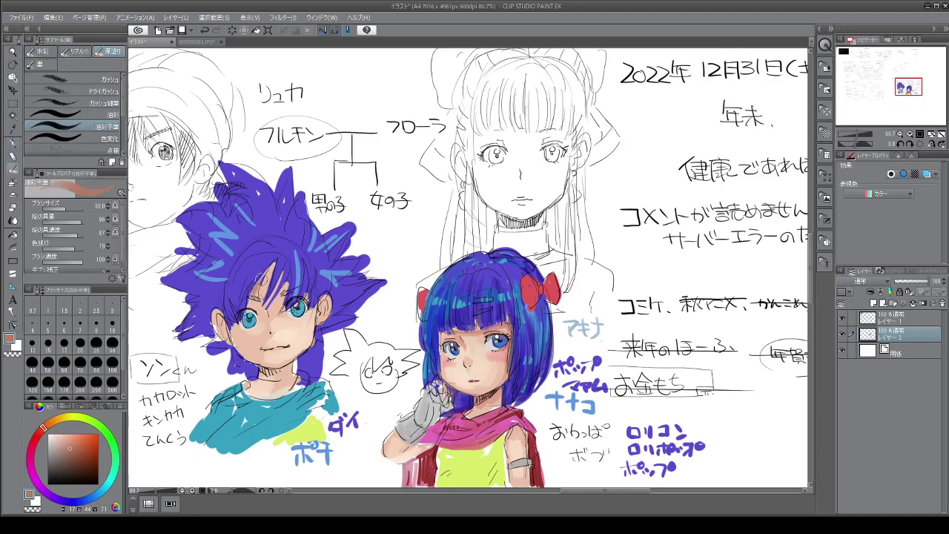
pyautogui.moveTo(261, 284)
pyautogui.mouseDown()
pyautogui.moveTo(252, 302)
pyautogui.moveTo(247, 295)
pyautogui.moveTo(310, 291)
pyautogui.mouseUp()
pyautogui.moveTo(161, 296)
pyautogui.mouseDown()
pyautogui.moveTo(147, 304)
pyautogui.moveTo(157, 311)
pyautogui.moveTo(151, 330)
pyautogui.moveTo(164, 341)
pyautogui.moveTo(170, 326)
pyautogui.mouseUp()
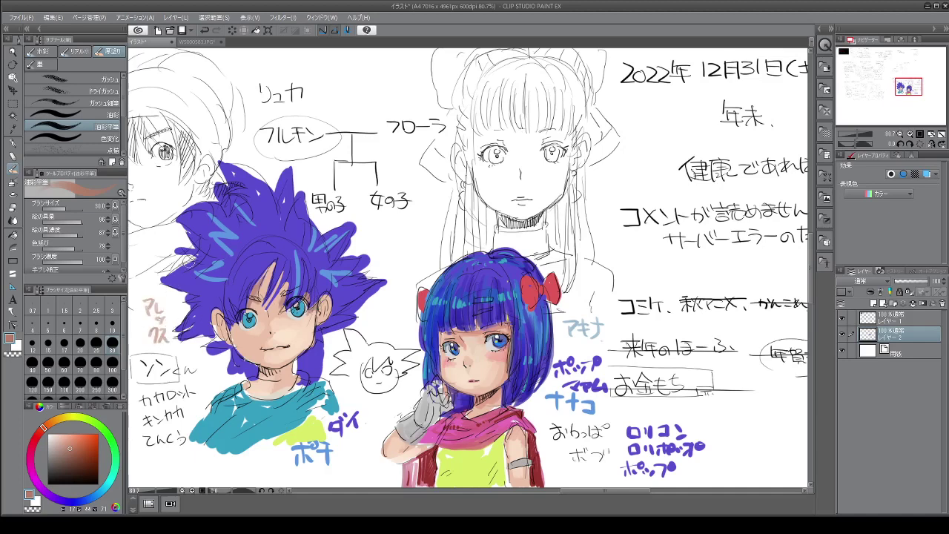
# Step: Write more muted-orange notes around the boy: one beside his hair, プーマ below the black notes and a two-line note ending in リック
pyautogui.moveTo(140, 272)
pyautogui.mouseDown()
pyautogui.moveTo(151, 260)
pyautogui.moveTo(157, 271)
pyautogui.moveTo(161, 259)
pyautogui.moveTo(171, 260)
pyautogui.moveTo(168, 270)
pyautogui.mouseUp()
pyautogui.moveTo(156, 467); pyautogui.dragTo(197, 471)
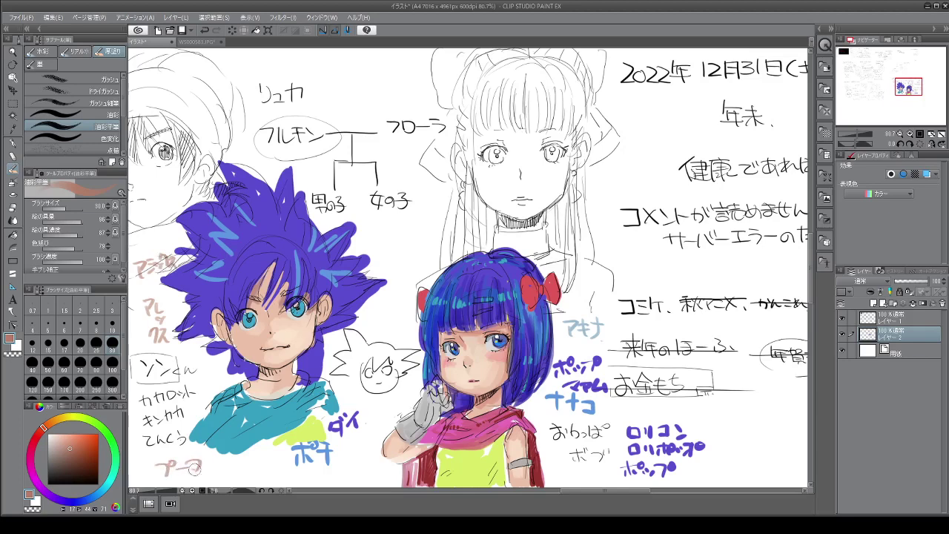
pyautogui.moveTo(368, 236)
pyautogui.mouseDown()
pyautogui.moveTo(413, 235)
pyautogui.moveTo(417, 245)
pyautogui.moveTo(424, 235)
pyautogui.moveTo(422, 249)
pyautogui.moveTo(413, 271)
pyautogui.mouseUp()
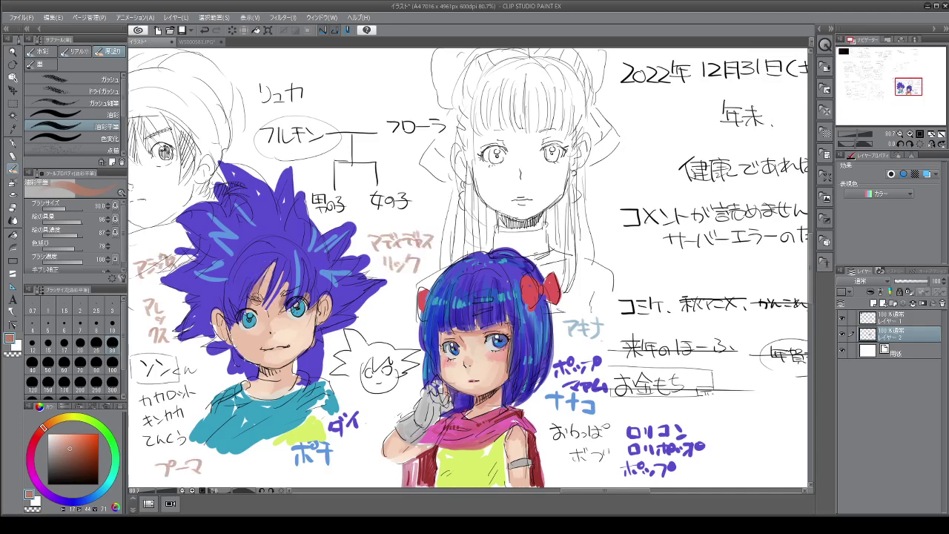
# Step: Pick a dark navy, shade the upper and side spikes of the boy's hair, and undo the last stroke
pyautogui.click(74, 504)
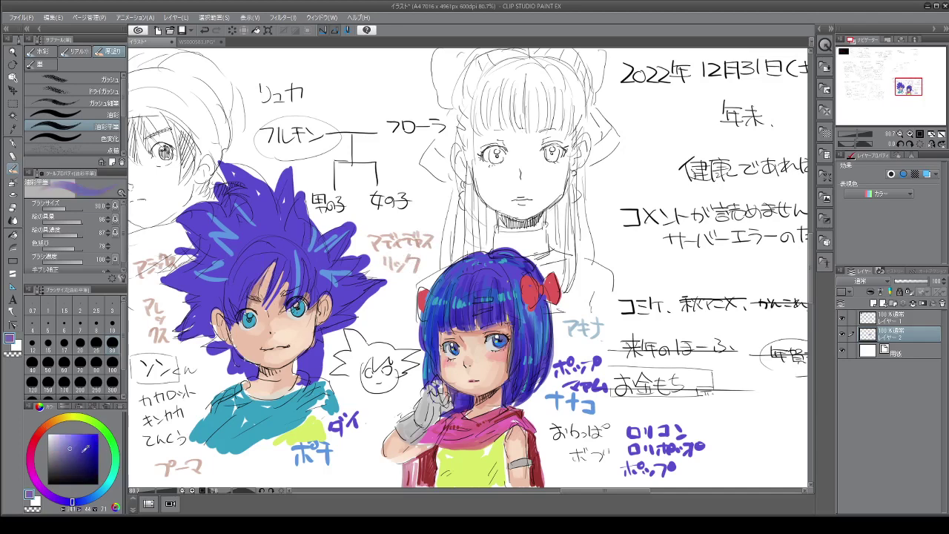
pyautogui.click(82, 443)
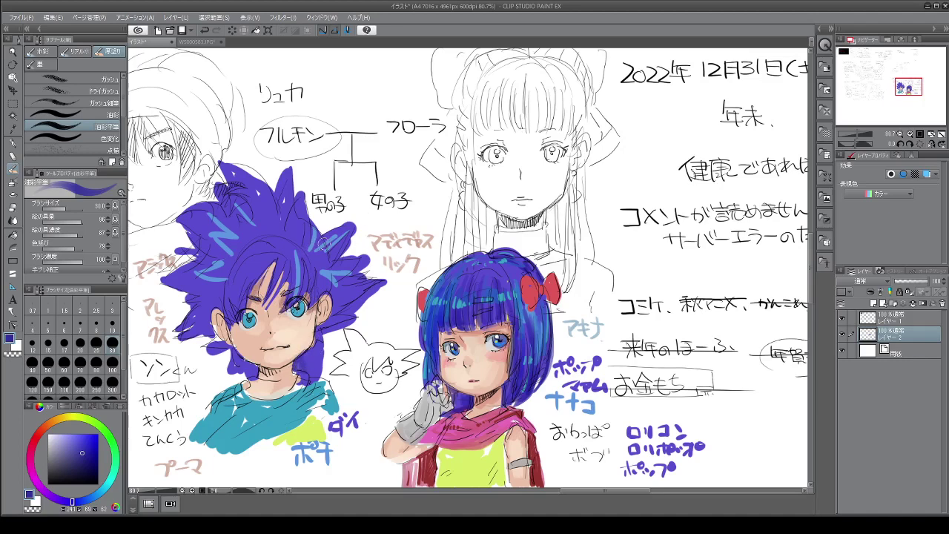
pyautogui.click(91, 465)
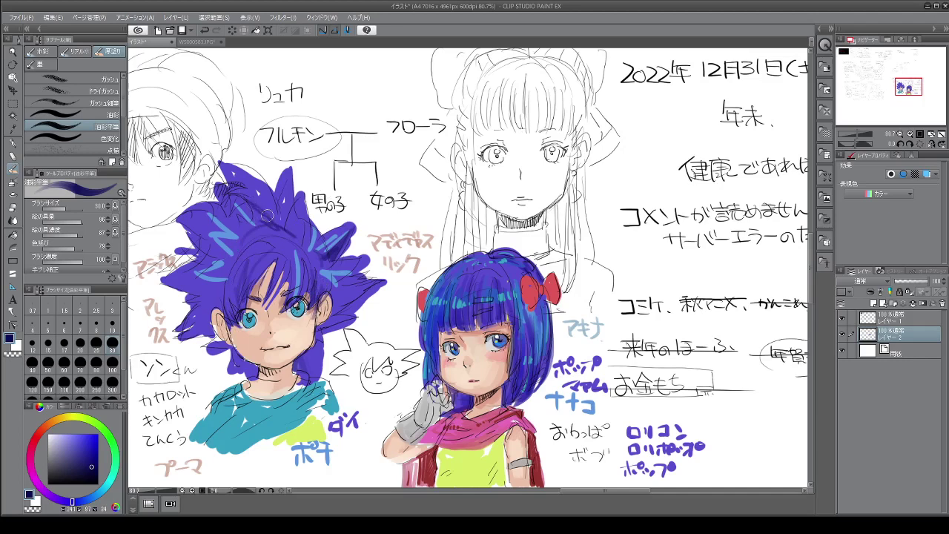
pyautogui.moveTo(250, 181)
pyautogui.mouseDown()
pyautogui.moveTo(264, 191)
pyautogui.moveTo(266, 218)
pyautogui.moveTo(284, 220)
pyautogui.mouseUp()
pyautogui.moveTo(290, 180)
pyautogui.mouseDown()
pyautogui.moveTo(286, 215)
pyautogui.moveTo(295, 216)
pyautogui.moveTo(305, 181)
pyautogui.moveTo(297, 222)
pyautogui.moveTo(308, 228)
pyautogui.moveTo(291, 239)
pyautogui.moveTo(281, 232)
pyautogui.moveTo(273, 288)
pyautogui.moveTo(290, 256)
pyautogui.moveTo(290, 297)
pyautogui.moveTo(305, 280)
pyautogui.moveTo(293, 265)
pyautogui.mouseUp()
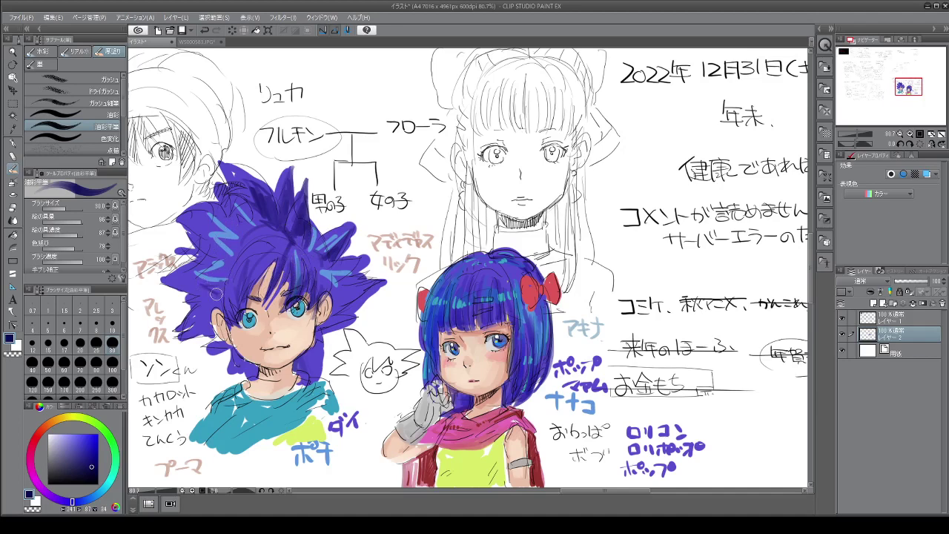
pyautogui.moveTo(191, 311)
pyautogui.mouseDown()
pyautogui.moveTo(217, 299)
pyautogui.moveTo(222, 311)
pyautogui.mouseUp()
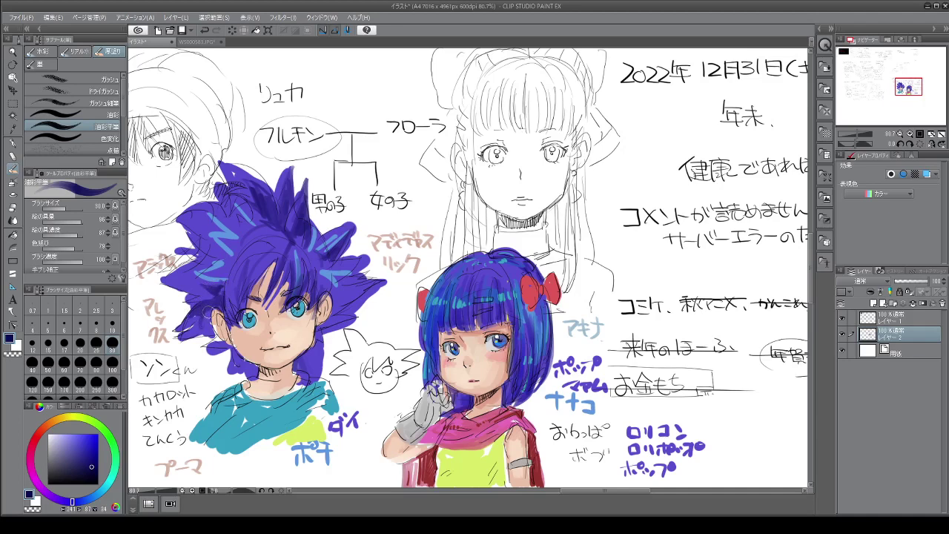
pyautogui.moveTo(176, 333); pyautogui.dragTo(198, 337)
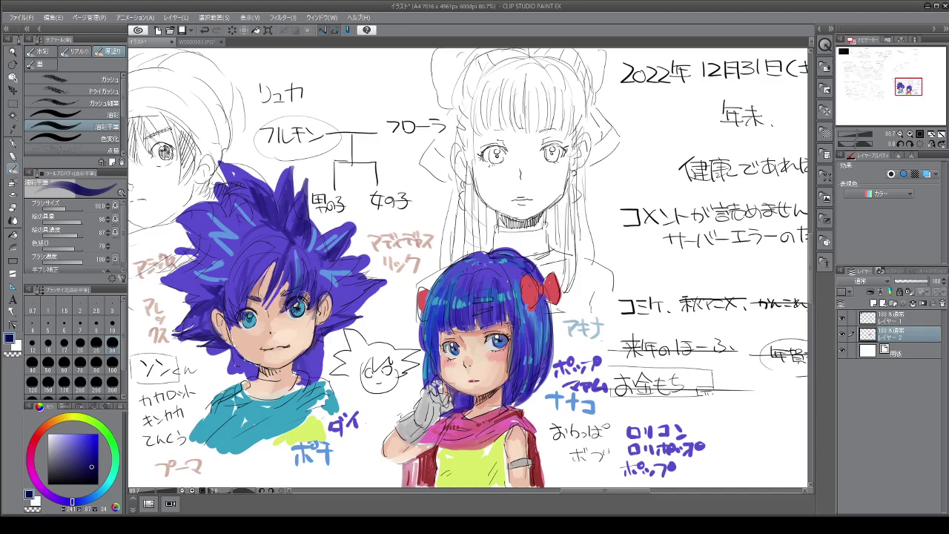
pyautogui.hotkey('ctrl', 'z')
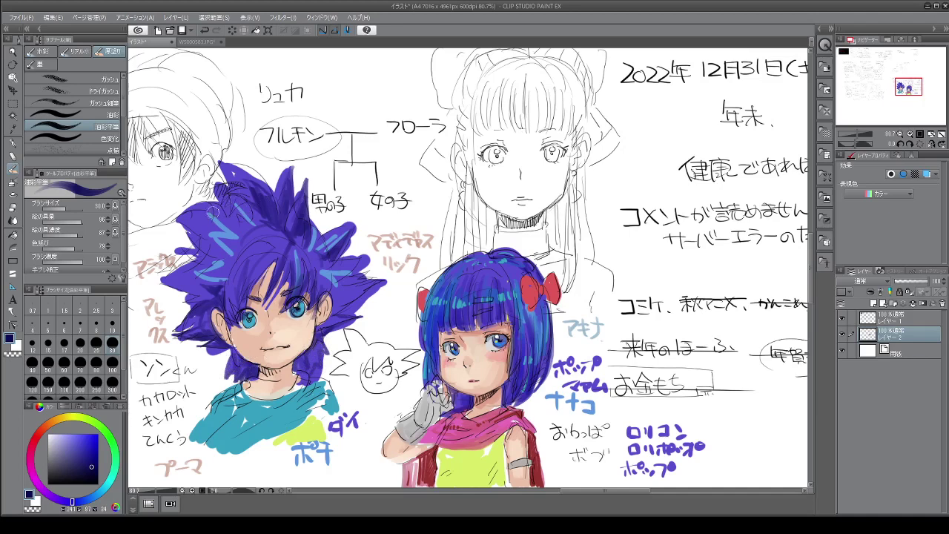
# Step: Deepen the boy's hair with dark navy strokes around the teal highlights, along the bangs and behind his neck
pyautogui.moveTo(212, 213)
pyautogui.mouseDown()
pyautogui.moveTo(237, 219)
pyautogui.moveTo(230, 229)
pyautogui.moveTo(211, 226)
pyautogui.moveTo(231, 241)
pyautogui.moveTo(241, 228)
pyautogui.mouseUp()
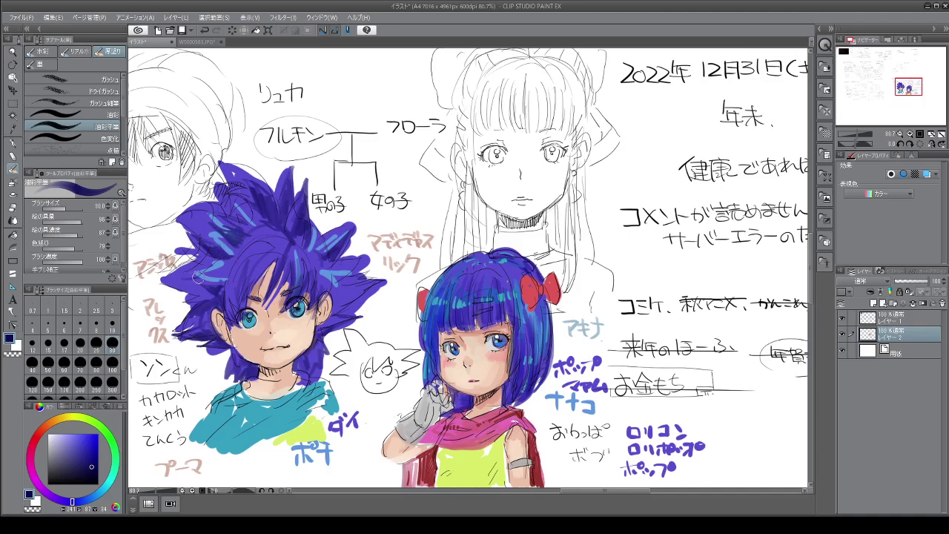
pyautogui.moveTo(198, 277)
pyautogui.mouseDown()
pyautogui.moveTo(169, 279)
pyautogui.moveTo(205, 294)
pyautogui.mouseUp()
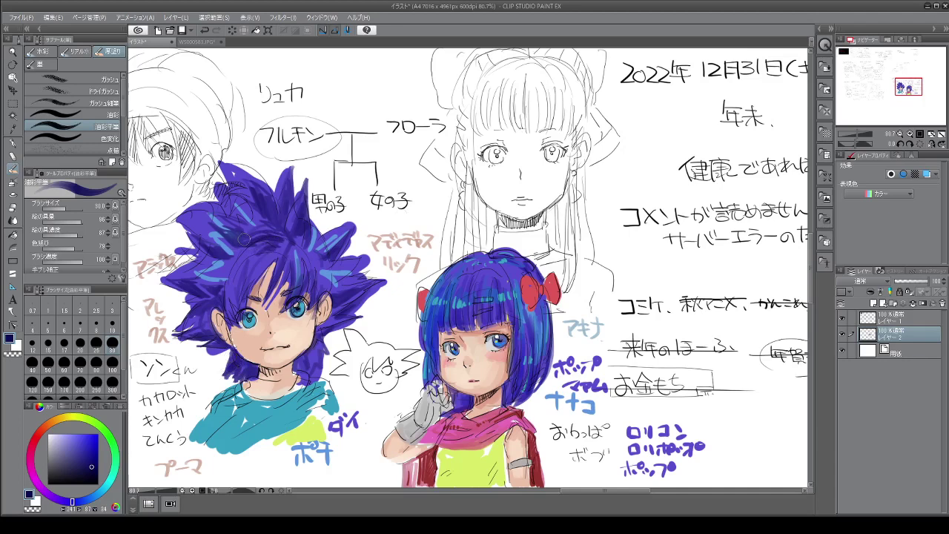
pyautogui.moveTo(260, 222)
pyautogui.mouseDown()
pyautogui.moveTo(215, 189)
pyautogui.moveTo(251, 199)
pyautogui.moveTo(228, 197)
pyautogui.moveTo(264, 222)
pyautogui.moveTo(245, 219)
pyautogui.moveTo(258, 227)
pyautogui.moveTo(256, 275)
pyautogui.moveTo(236, 320)
pyautogui.mouseUp()
pyautogui.moveTo(234, 278)
pyautogui.mouseDown()
pyautogui.moveTo(248, 252)
pyautogui.moveTo(211, 272)
pyautogui.moveTo(223, 280)
pyautogui.moveTo(226, 272)
pyautogui.moveTo(234, 308)
pyautogui.mouseUp()
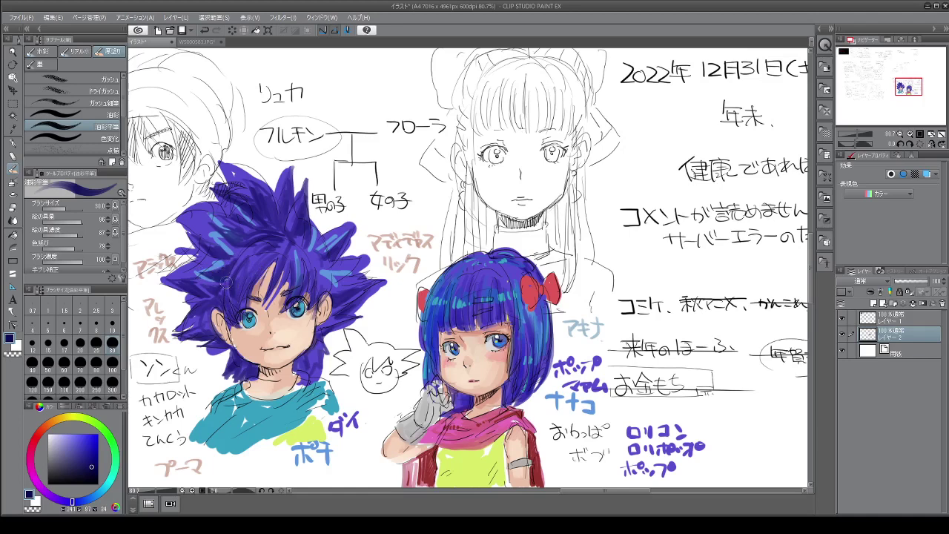
pyautogui.moveTo(331, 317)
pyautogui.mouseDown()
pyautogui.moveTo(309, 304)
pyautogui.moveTo(322, 297)
pyautogui.moveTo(347, 318)
pyautogui.moveTo(319, 307)
pyautogui.moveTo(320, 349)
pyautogui.moveTo(315, 358)
pyautogui.moveTo(305, 347)
pyautogui.moveTo(314, 348)
pyautogui.moveTo(314, 332)
pyautogui.moveTo(308, 357)
pyautogui.moveTo(317, 348)
pyautogui.moveTo(305, 353)
pyautogui.moveTo(317, 338)
pyautogui.moveTo(299, 351)
pyautogui.moveTo(307, 351)
pyautogui.moveTo(302, 341)
pyautogui.moveTo(294, 371)
pyautogui.mouseUp()
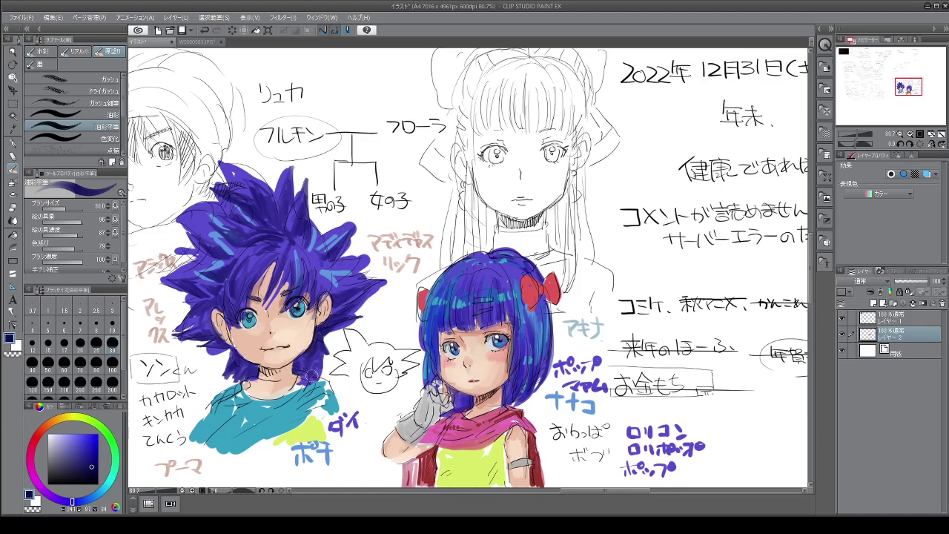
# Step: Pick a bright turquoise and add highlight strokes to the collar, chest and shoulders of the boy's shirt
pyautogui.moveTo(115, 480); pyautogui.dragTo(111, 465)
pyautogui.click(86, 433)
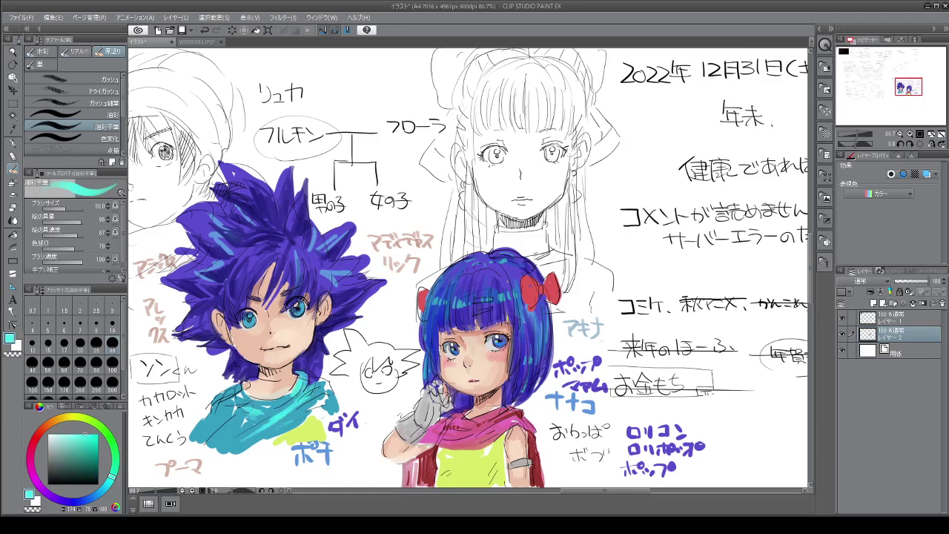
pyautogui.moveTo(242, 406); pyautogui.dragTo(280, 400)
pyautogui.moveTo(217, 396)
pyautogui.mouseDown()
pyautogui.moveTo(200, 414)
pyautogui.moveTo(234, 428)
pyautogui.mouseUp()
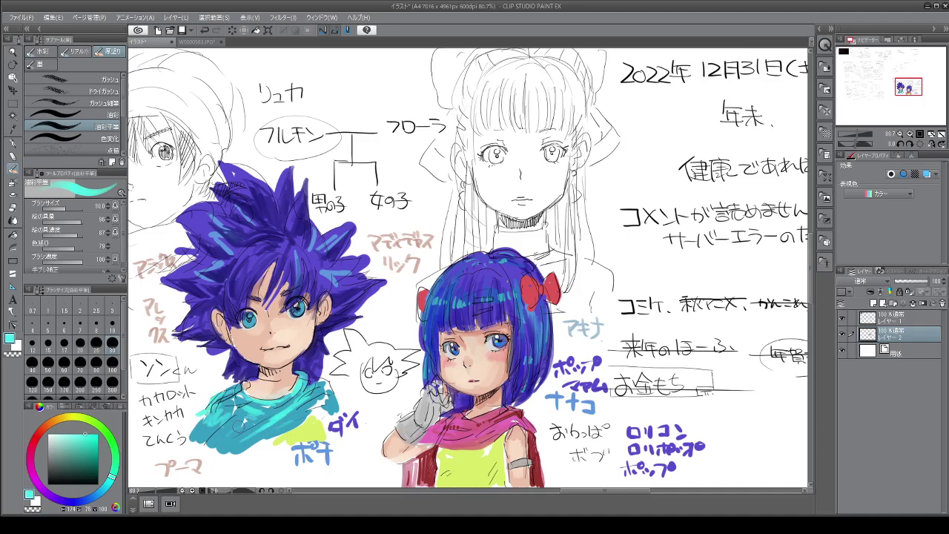
pyautogui.moveTo(324, 381)
pyautogui.mouseDown()
pyautogui.moveTo(331, 392)
pyautogui.moveTo(317, 407)
pyautogui.moveTo(327, 424)
pyautogui.mouseUp()
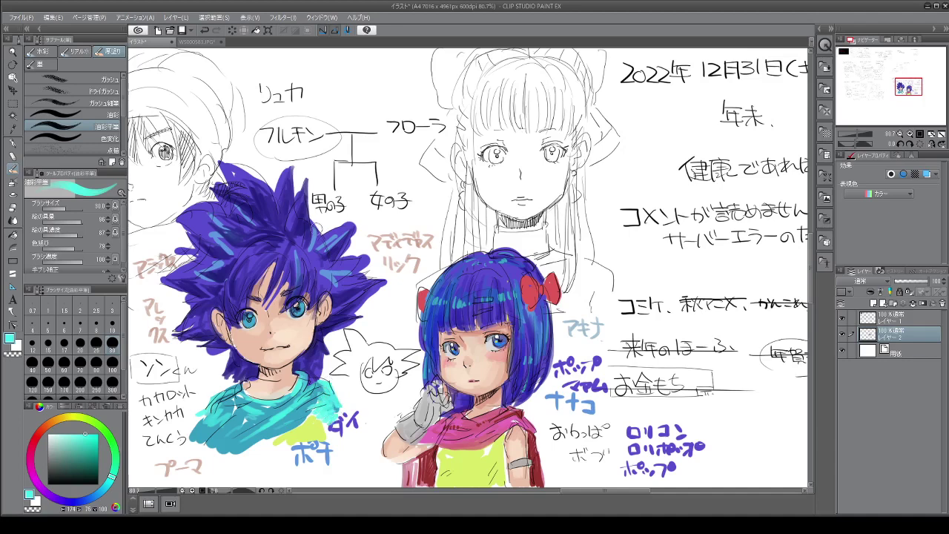
# Step: Pick salmon skin tones, undo the last strokes and add a blush to the boy's cheek beneath his eye
pyautogui.click(42, 429)
pyautogui.click(64, 434)
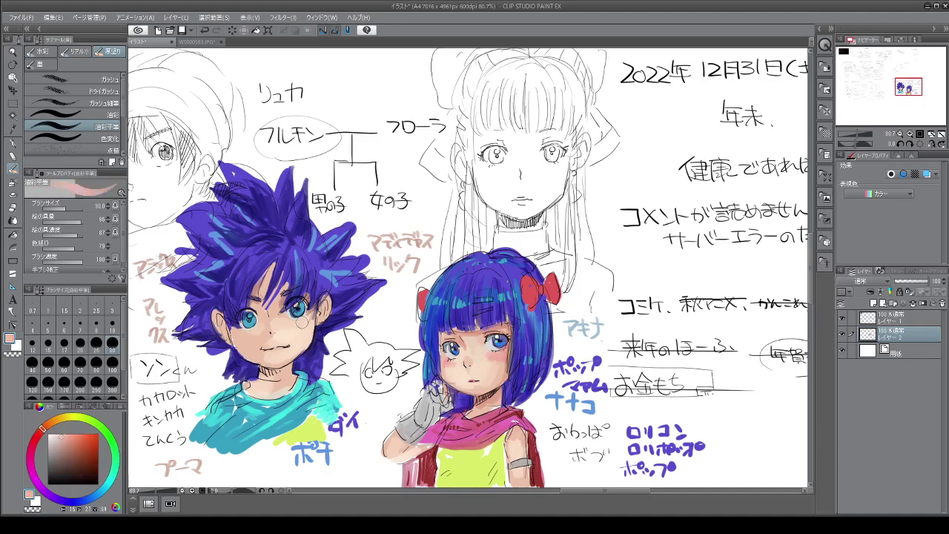
pyautogui.click(67, 435)
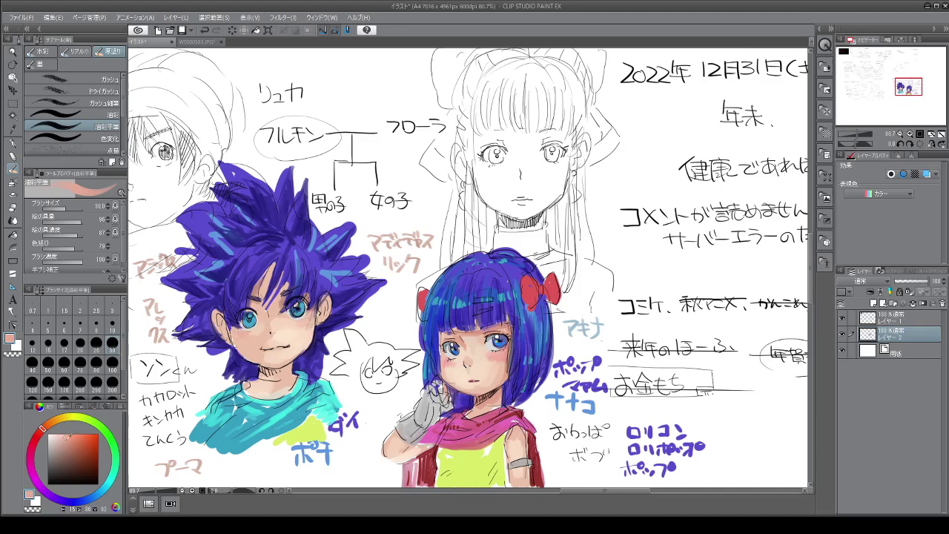
pyautogui.click(72, 439)
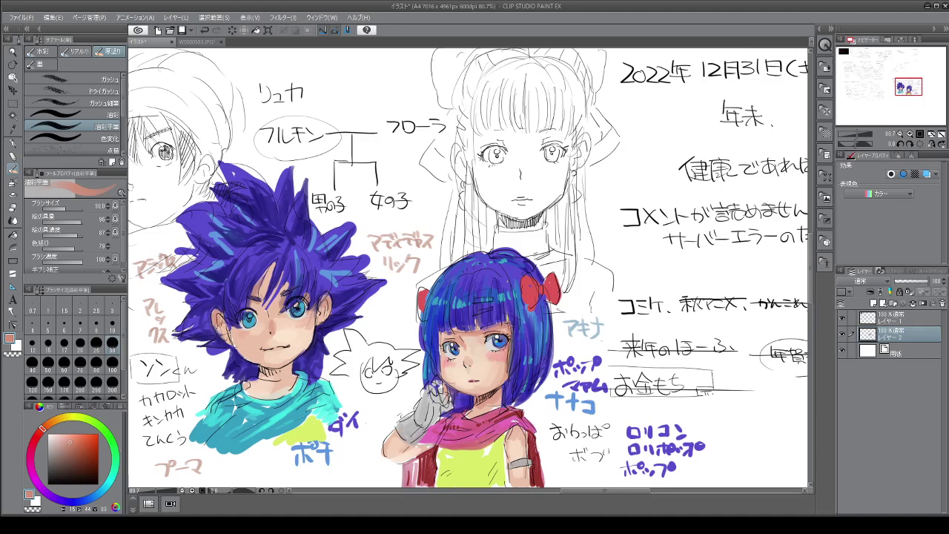
pyautogui.hotkey('ctrl', 'z')
pyautogui.hotkey('ctrl', 'z')
pyautogui.hotkey('ctrl', 'z')
pyautogui.hotkey('ctrl', 'z')
pyautogui.moveTo(306, 322); pyautogui.dragTo(301, 326)
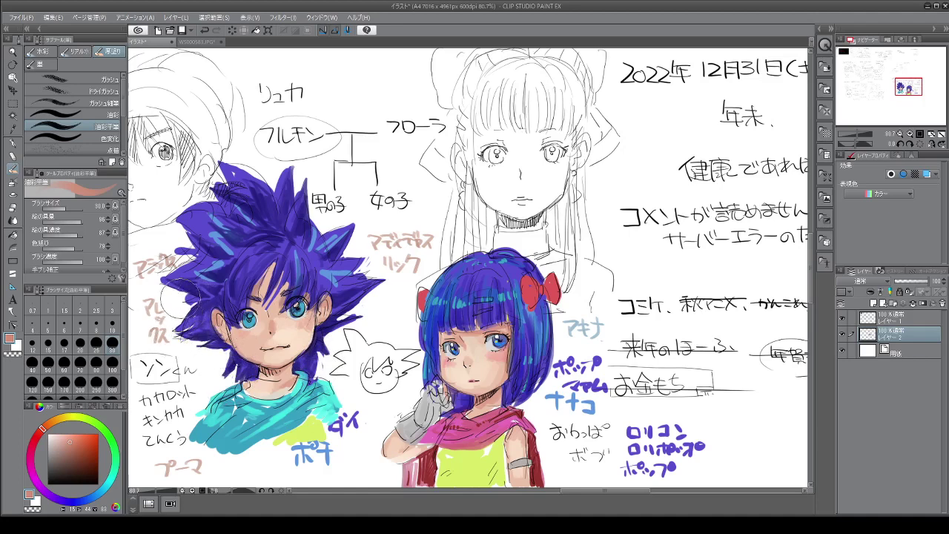
# Step: Trim the boy's outer and top hair spikes into sharper tips and pick a medium blue
pyautogui.moveTo(152, 268)
pyautogui.mouseDown()
pyautogui.moveTo(178, 260)
pyautogui.moveTo(181, 243)
pyautogui.mouseUp()
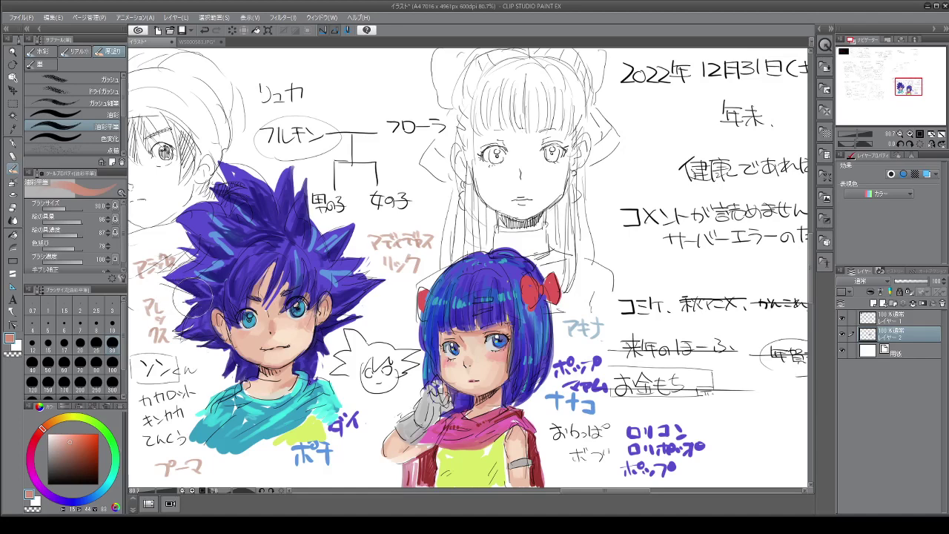
pyautogui.moveTo(211, 181)
pyautogui.mouseDown()
pyautogui.moveTo(178, 215)
pyautogui.moveTo(197, 212)
pyautogui.moveTo(215, 185)
pyautogui.moveTo(213, 160)
pyautogui.moveTo(222, 170)
pyautogui.moveTo(226, 155)
pyautogui.moveTo(222, 167)
pyautogui.mouseUp()
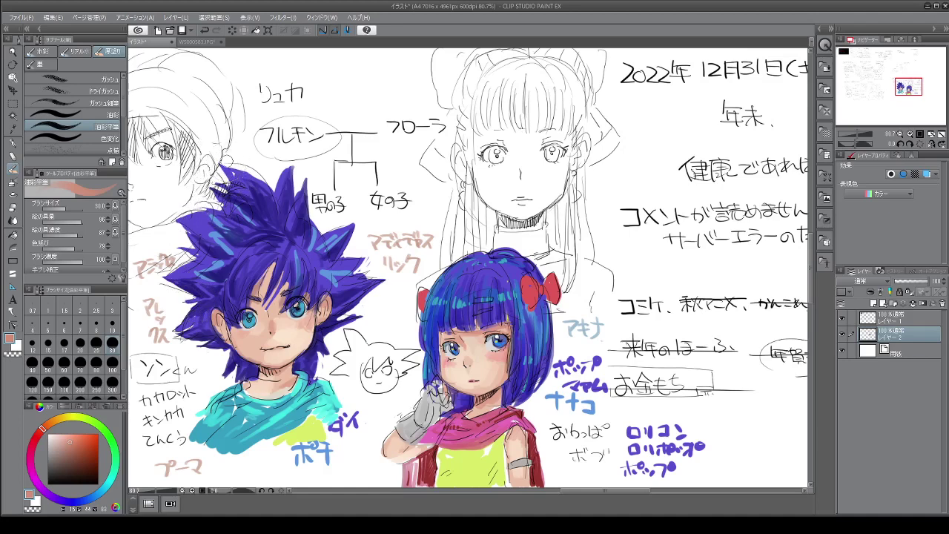
pyautogui.click(75, 502)
pyautogui.click(77, 451)
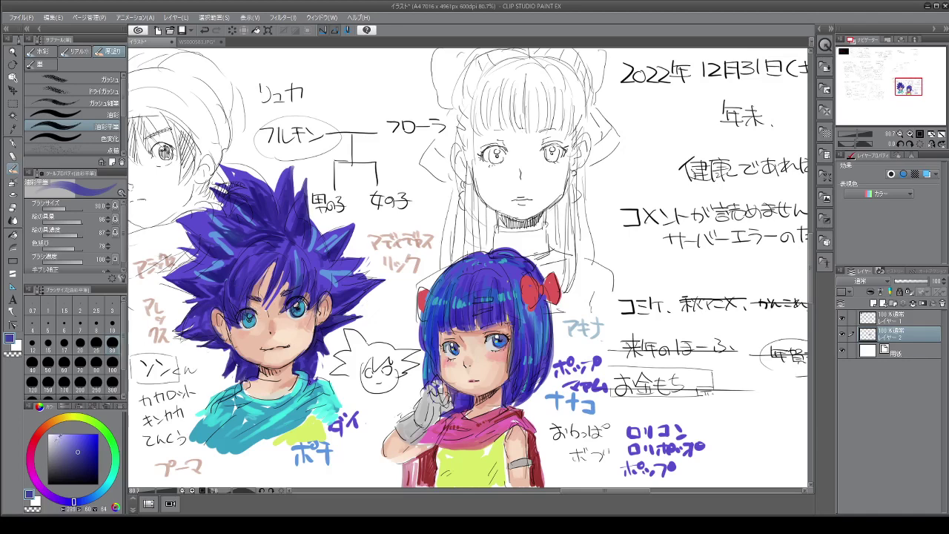
# Step: Switch to the Kabura pen in near-white and dot a highlight into each of the boy's eyes
pyautogui.moveTo(55, 434); pyautogui.dragTo(48, 434)
pyautogui.click(13, 143)
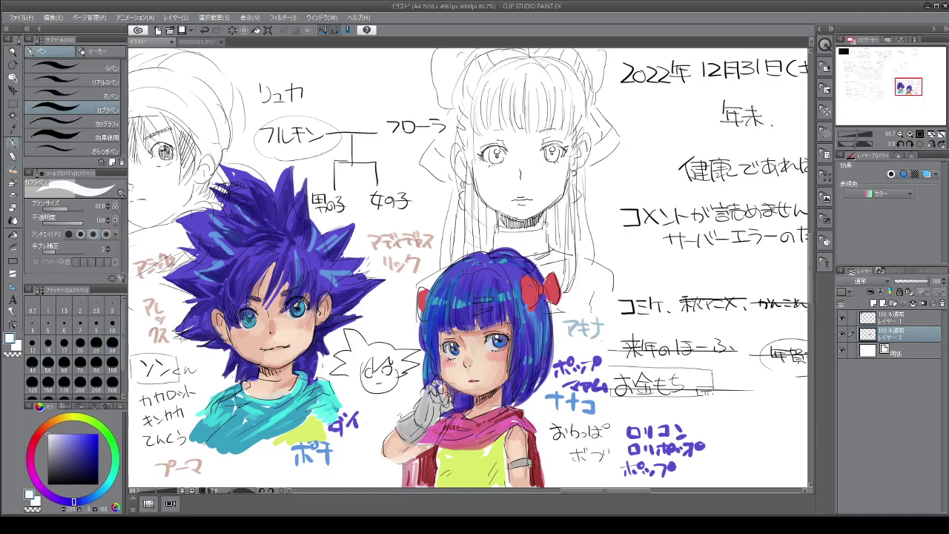
pyautogui.click(248, 310)
pyautogui.click(297, 303)
# Step: Reduce the pen size to 50, pick a teal-blue and write ゆた〇〇 below the boy's shirt
pyautogui.press('[')
pyautogui.press('[')
pyautogui.press('[')
pyautogui.click(104, 482)
pyautogui.click(80, 445)
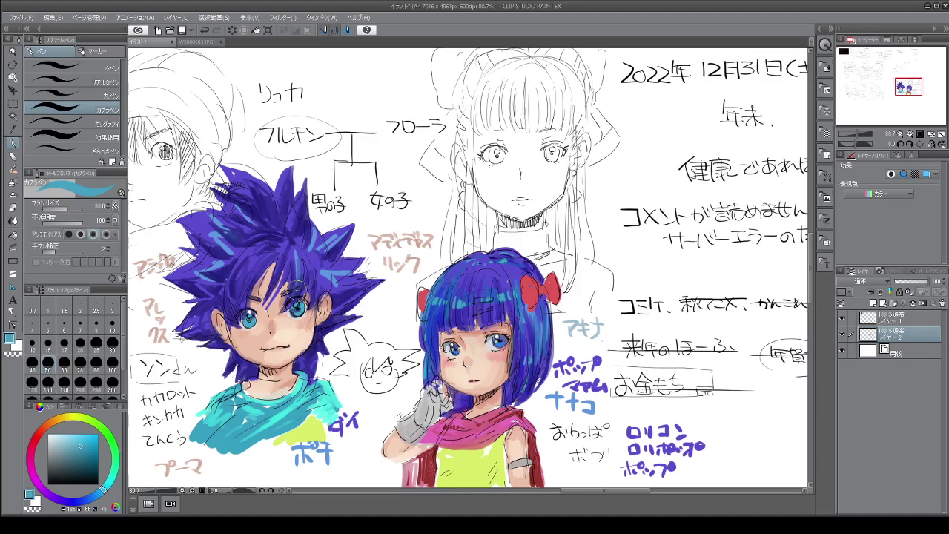
pyautogui.moveTo(231, 460)
pyautogui.mouseDown()
pyautogui.moveTo(242, 475)
pyautogui.moveTo(256, 465)
pyautogui.mouseUp()
pyautogui.moveTo(251, 461)
pyautogui.mouseDown()
pyautogui.moveTo(250, 477)
pyautogui.moveTo(294, 470)
pyautogui.mouseUp()
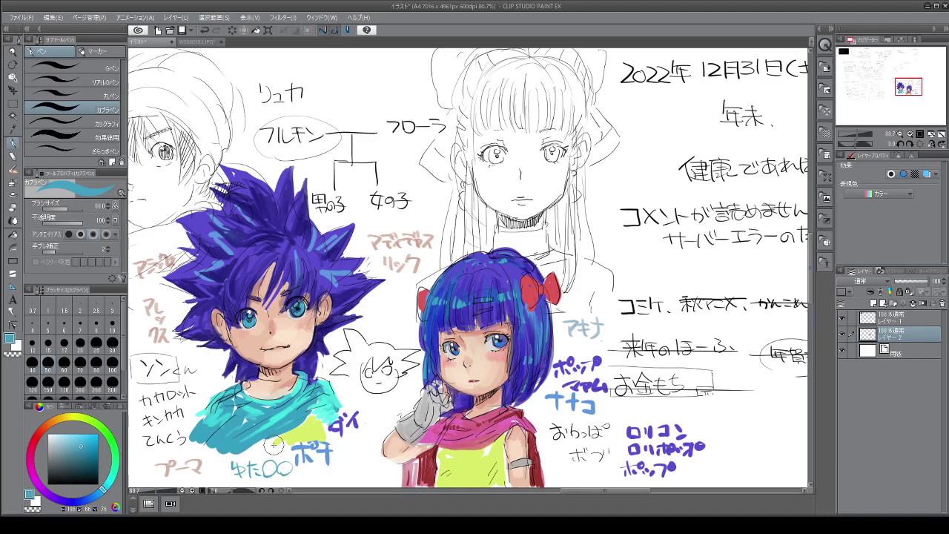
# Step: Write small ぼん above the circles of ゆた〇〇 and イーロン below ポチ in teal-blue
pyautogui.scroll(-1, 366, 387)
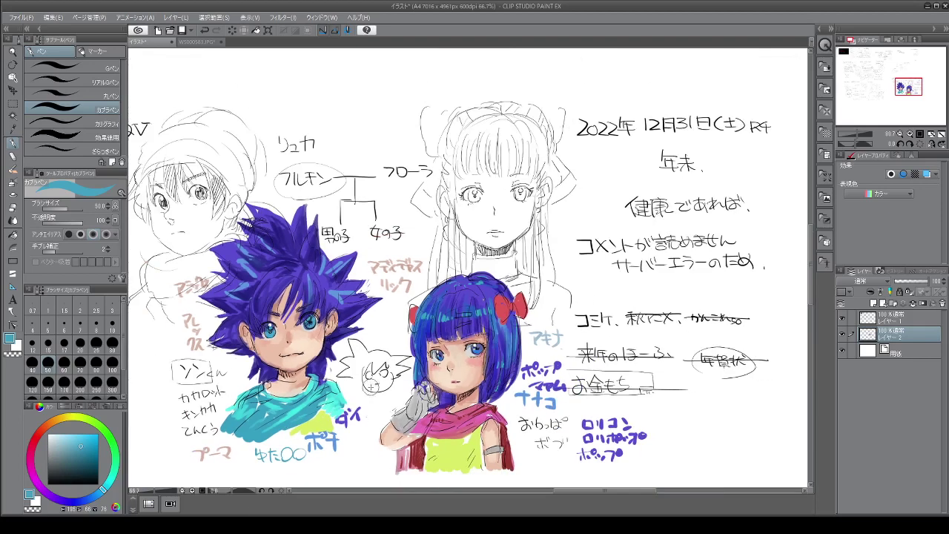
pyautogui.scroll(4, 248, 428)
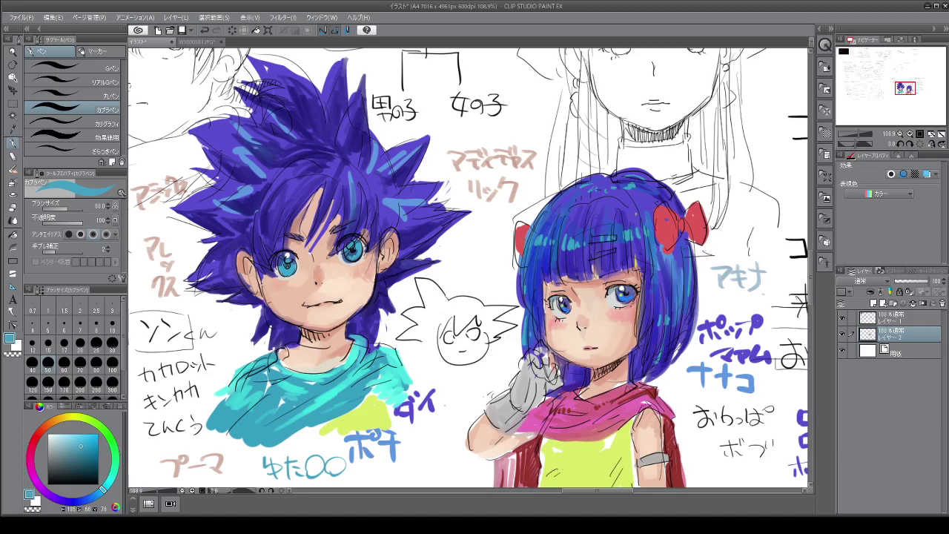
pyautogui.moveTo(308, 444)
pyautogui.mouseDown()
pyautogui.moveTo(308, 453)
pyautogui.moveTo(319, 445)
pyautogui.mouseUp()
pyautogui.moveTo(311, 449); pyautogui.dragTo(322, 444)
pyautogui.moveTo(323, 441); pyautogui.dragTo(325, 444)
pyautogui.moveTo(333, 443)
pyautogui.mouseDown()
pyautogui.moveTo(328, 450)
pyautogui.moveTo(341, 449)
pyautogui.mouseUp()
pyautogui.moveTo(409, 463)
pyautogui.mouseDown()
pyautogui.moveTo(400, 471)
pyautogui.moveTo(422, 468)
pyautogui.mouseUp()
pyautogui.moveTo(426, 468)
pyautogui.mouseDown()
pyautogui.moveTo(444, 470)
pyautogui.moveTo(450, 458)
pyautogui.mouseUp()
pyautogui.moveTo(446, 470); pyautogui.dragTo(458, 460)
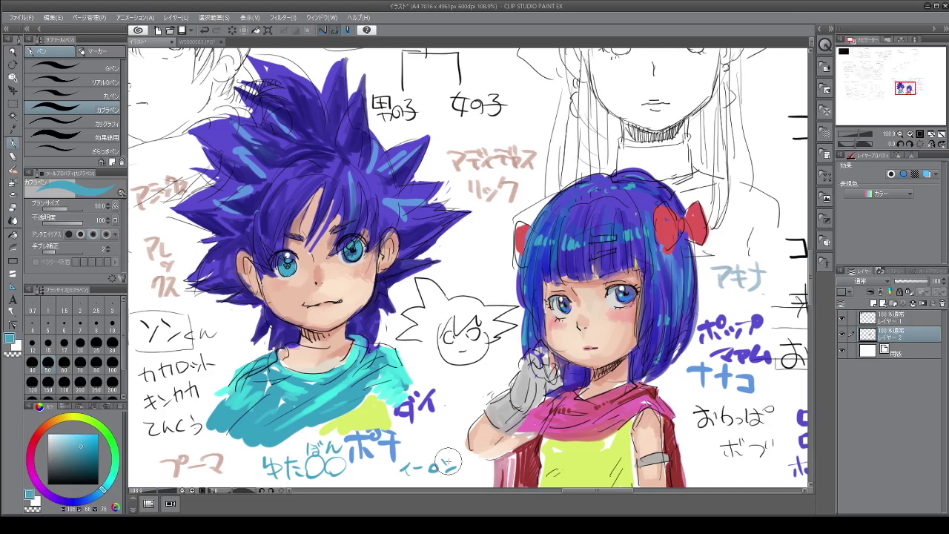
# Step: Write a vertical teal-blue hiragana note starting with たけ between the two children and みちょぱ below the girl's black notes
pyautogui.moveTo(443, 381); pyautogui.dragTo(453, 379)
pyautogui.moveTo(449, 375)
pyautogui.mouseDown()
pyautogui.moveTo(445, 390)
pyautogui.moveTo(456, 383)
pyautogui.mouseUp()
pyautogui.moveTo(450, 389); pyautogui.dragTo(457, 389)
pyautogui.moveTo(449, 396); pyautogui.dragTo(459, 395)
pyautogui.moveTo(455, 392)
pyautogui.mouseDown()
pyautogui.moveTo(447, 421)
pyautogui.moveTo(458, 438)
pyautogui.mouseUp()
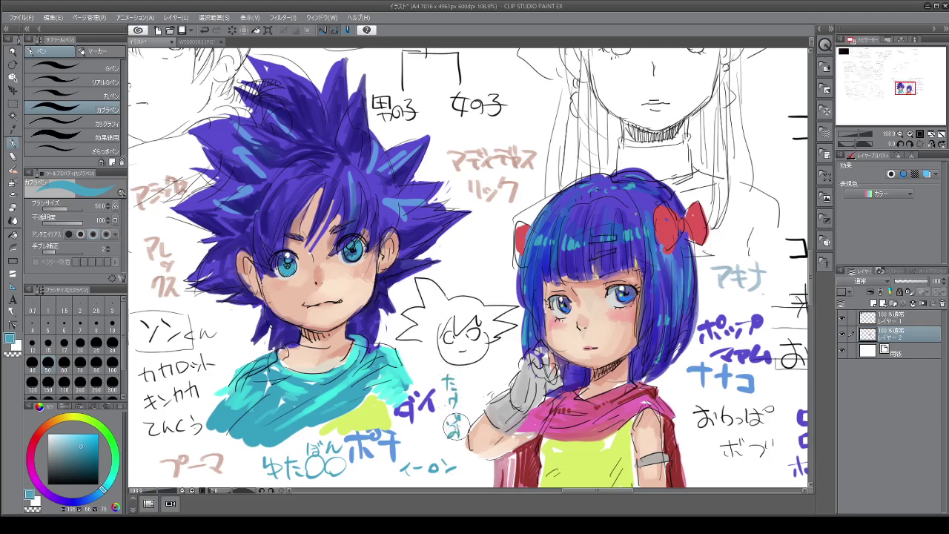
pyautogui.moveTo(693, 460)
pyautogui.mouseDown()
pyautogui.moveTo(706, 464)
pyautogui.moveTo(700, 476)
pyautogui.moveTo(723, 467)
pyautogui.moveTo(723, 478)
pyautogui.moveTo(743, 481)
pyautogui.moveTo(768, 465)
pyautogui.mouseUp()
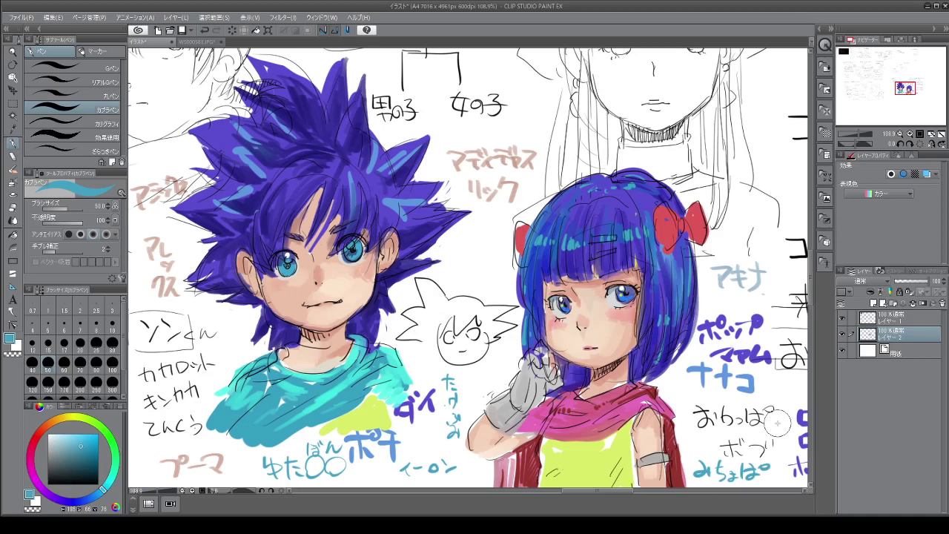
# Step: Pick a bright red and write a vertical four-character hiragana note beside the girl's hair ribbon
pyautogui.click(38, 434)
pyautogui.click(97, 434)
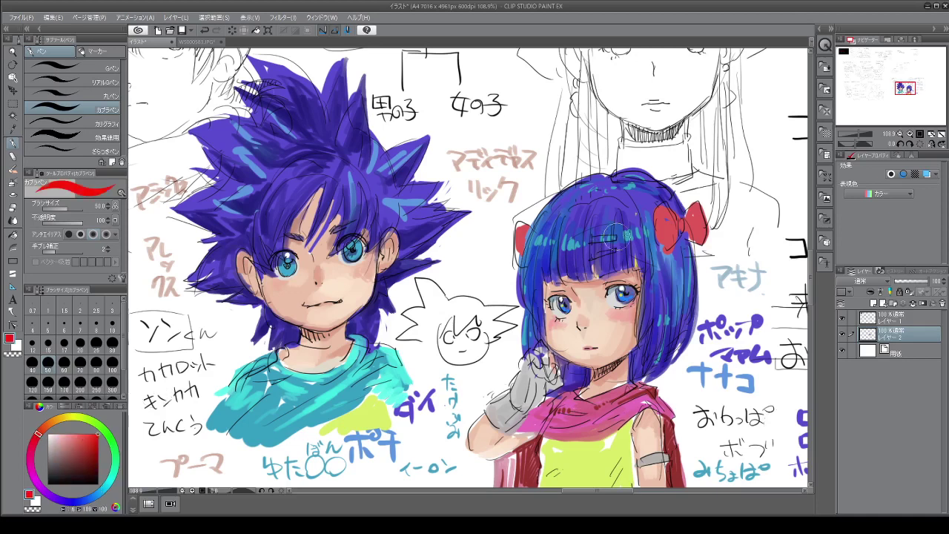
pyautogui.moveTo(745, 159)
pyautogui.mouseDown()
pyautogui.moveTo(765, 179)
pyautogui.moveTo(768, 220)
pyautogui.mouseUp()
pyautogui.moveTo(769, 208)
pyautogui.mouseDown()
pyautogui.moveTo(780, 209)
pyautogui.moveTo(765, 228)
pyautogui.mouseUp()
pyautogui.moveTo(759, 223)
pyautogui.mouseDown()
pyautogui.moveTo(752, 249)
pyautogui.moveTo(775, 233)
pyautogui.mouseUp()
pyautogui.moveTo(765, 241); pyautogui.dragTo(778, 247)
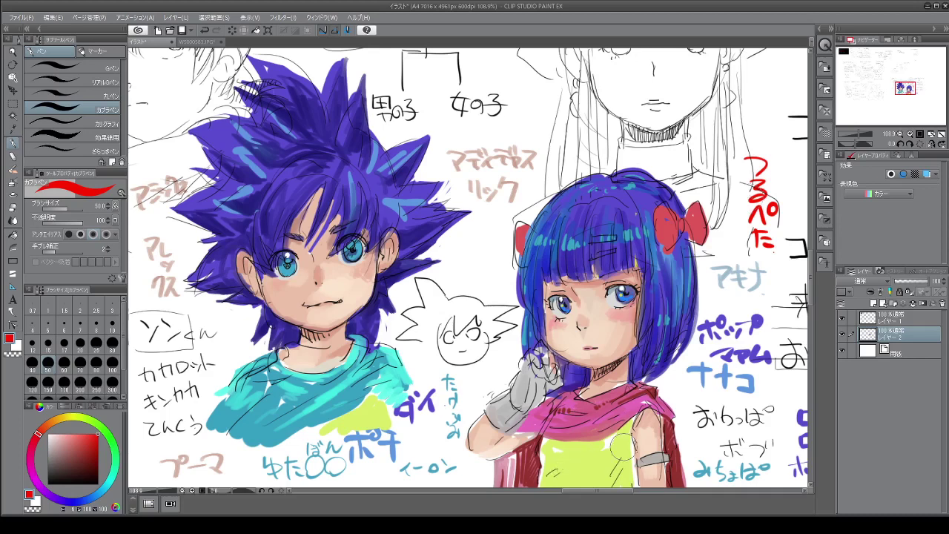
# Step: Write ヨージョ in red beneath ナナコ beside the girl
pyautogui.moveTo(697, 386)
pyautogui.mouseDown()
pyautogui.moveTo(712, 405)
pyautogui.moveTo(713, 395)
pyautogui.mouseUp()
pyautogui.moveTo(697, 405); pyautogui.dragTo(744, 383)
pyautogui.moveTo(736, 387); pyautogui.dragTo(745, 390)
pyautogui.moveTo(737, 395); pyautogui.dragTo(748, 392)
pyautogui.moveTo(748, 387); pyautogui.dragTo(751, 391)
pyautogui.moveTo(751, 395); pyautogui.dragTo(758, 404)
pyautogui.moveTo(751, 399); pyautogui.dragTo(760, 404)
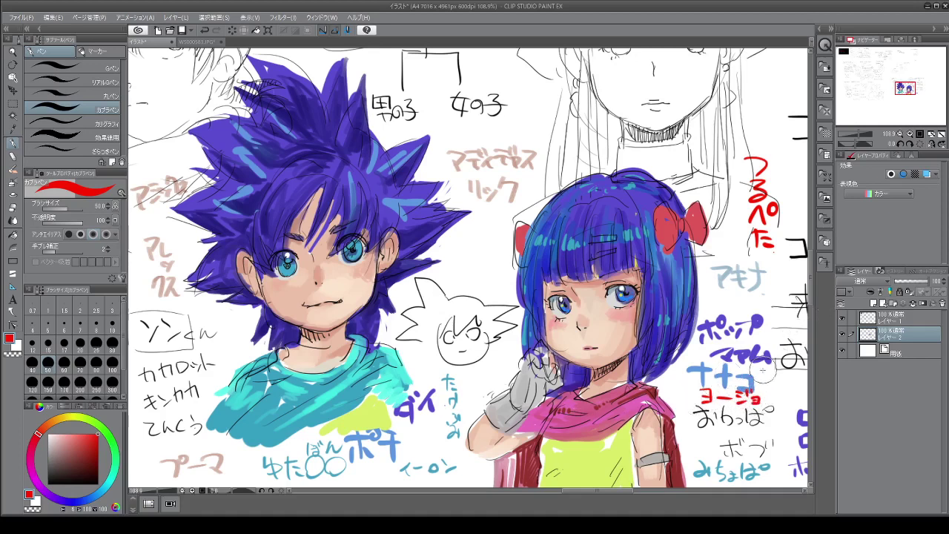
# Step: Write ようじょ in red above ポップ beside the girl's hair
pyautogui.moveTo(714, 291); pyautogui.dragTo(723, 291)
pyautogui.moveTo(718, 286)
pyautogui.mouseDown()
pyautogui.moveTo(725, 303)
pyautogui.moveTo(736, 289)
pyautogui.moveTo(734, 305)
pyautogui.mouseUp()
pyautogui.moveTo(743, 287)
pyautogui.mouseDown()
pyautogui.moveTo(747, 307)
pyautogui.moveTo(752, 289)
pyautogui.mouseUp()
pyautogui.moveTo(754, 283); pyautogui.dragTo(768, 309)
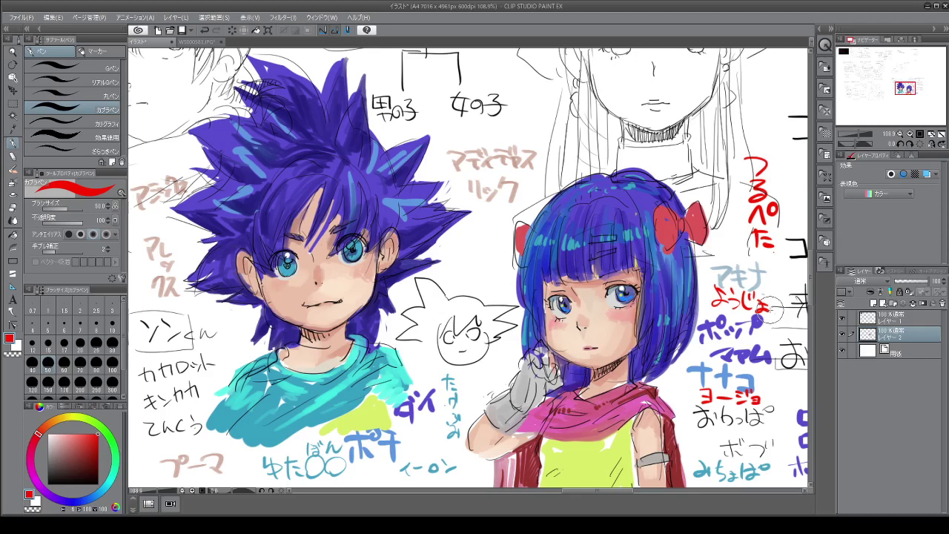
# Step: Write ゼロ in red above the small doodle face and a short hiragana note starting with ぴ beside the boy's upper hair spikes
pyautogui.moveTo(449, 275); pyautogui.dragTo(471, 286)
pyautogui.moveTo(467, 267); pyautogui.dragTo(476, 269)
pyautogui.moveTo(478, 272); pyautogui.dragTo(495, 286)
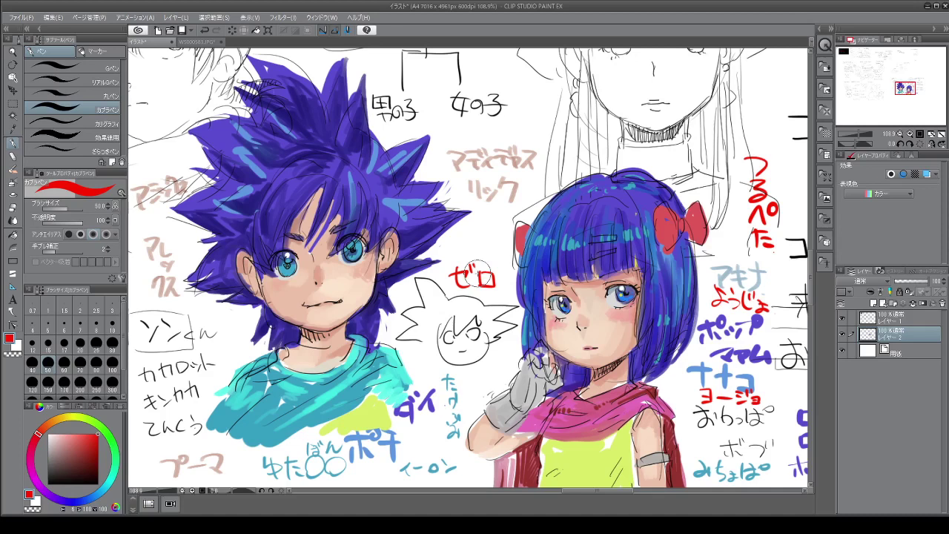
pyautogui.moveTo(142, 107)
pyautogui.mouseDown()
pyautogui.moveTo(159, 105)
pyautogui.moveTo(155, 123)
pyautogui.moveTo(167, 111)
pyautogui.moveTo(172, 122)
pyautogui.moveTo(194, 110)
pyautogui.moveTo(217, 115)
pyautogui.mouseUp()
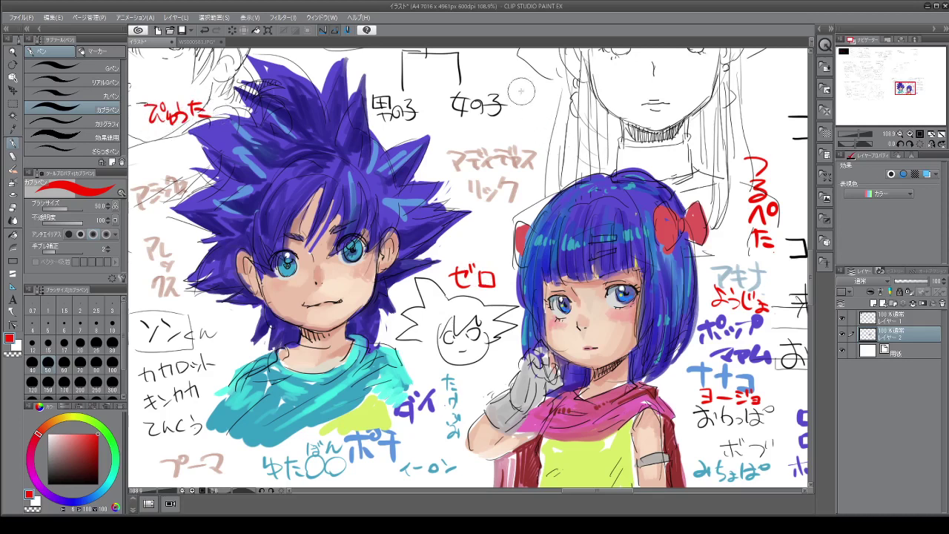
# Step: Write なまえ in red beside the 女の子 label and ごんべ in red above ゼロ
pyautogui.moveTo(519, 93); pyautogui.dragTo(531, 90)
pyautogui.moveTo(526, 85)
pyautogui.mouseDown()
pyautogui.moveTo(521, 110)
pyautogui.moveTo(541, 99)
pyautogui.mouseUp()
pyautogui.moveTo(535, 99)
pyautogui.mouseDown()
pyautogui.moveTo(545, 108)
pyautogui.moveTo(537, 109)
pyautogui.moveTo(559, 94)
pyautogui.moveTo(568, 107)
pyautogui.mouseUp()
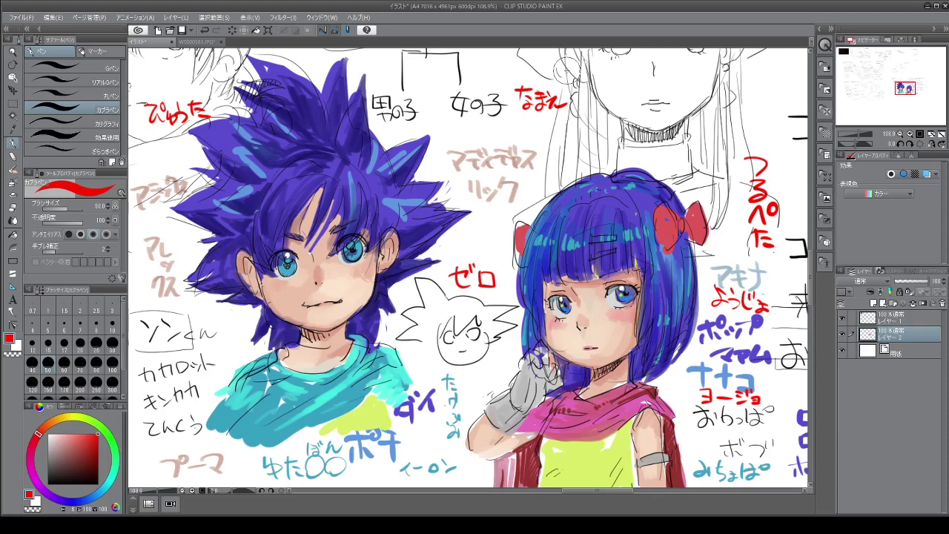
pyautogui.moveTo(448, 245)
pyautogui.mouseDown()
pyautogui.moveTo(477, 258)
pyautogui.moveTo(495, 238)
pyautogui.mouseUp()
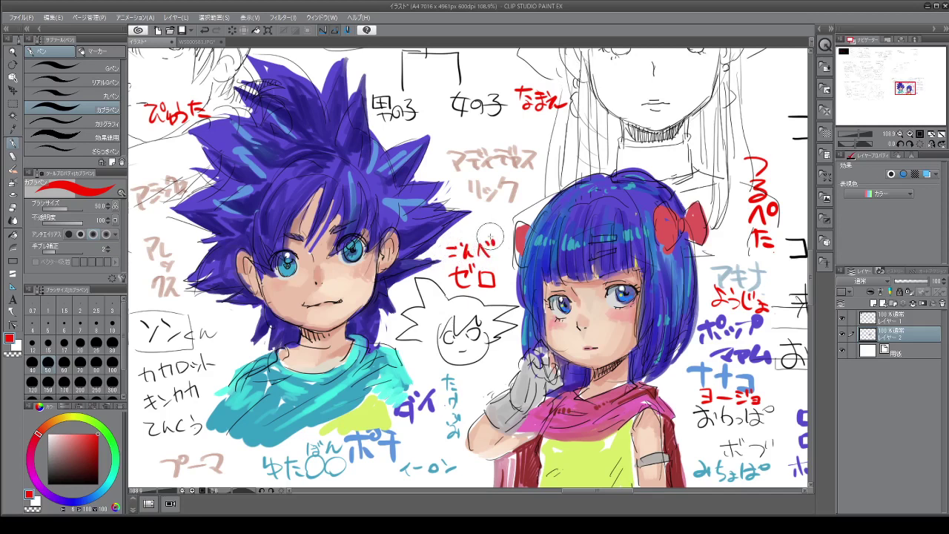
# Step: Write a small vertical three-character katakana note in red between ソンくん and the boy's neck
pyautogui.moveTo(219, 316); pyautogui.dragTo(224, 324)
pyautogui.moveTo(221, 320); pyautogui.dragTo(223, 334)
pyautogui.moveTo(227, 329); pyautogui.dragTo(240, 352)
pyautogui.moveTo(232, 353); pyautogui.dragTo(241, 353)
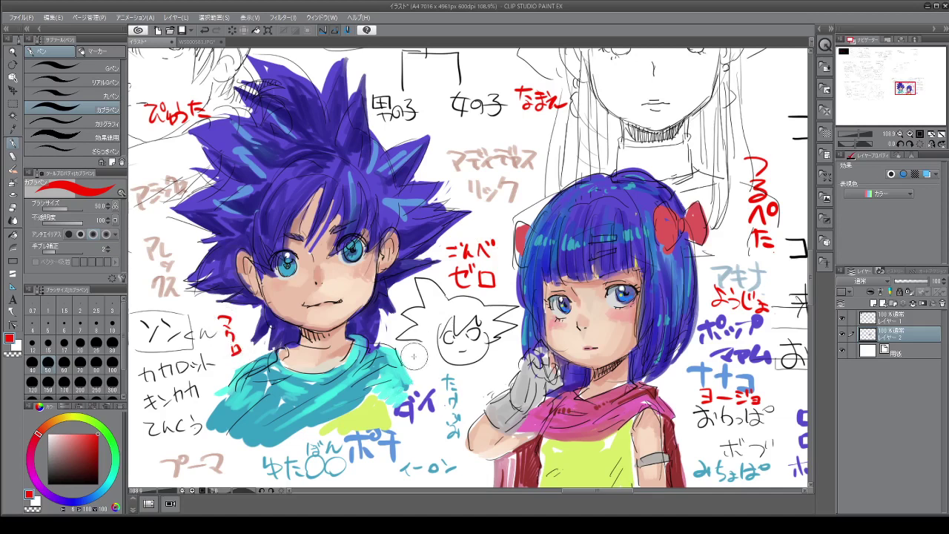
# Step: Write こども in red at the lower edge of the small doodle face between the two children
pyautogui.moveTo(417, 356); pyautogui.dragTo(424, 356)
pyautogui.moveTo(417, 363)
pyautogui.mouseDown()
pyautogui.moveTo(434, 366)
pyautogui.moveTo(437, 354)
pyautogui.mouseUp()
pyautogui.moveTo(440, 350); pyautogui.dragTo(441, 354)
pyautogui.moveTo(446, 351)
pyautogui.mouseDown()
pyautogui.moveTo(452, 364)
pyautogui.moveTo(451, 356)
pyautogui.mouseUp()
pyautogui.moveTo(441, 360); pyautogui.dragTo(451, 360)
# Step: Trace over the black names フルチン and フローラ at the top of the family tree in red
pyautogui.scroll(-2, 510, 343)
pyautogui.scroll(-1, 499, 268)
pyautogui.scroll(1, 480, 183)
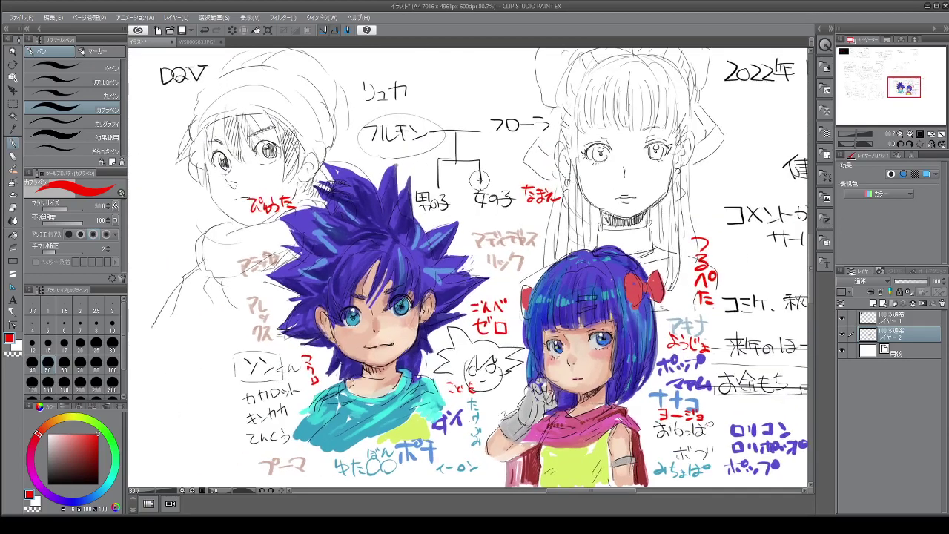
pyautogui.moveTo(363, 123)
pyautogui.mouseDown()
pyautogui.moveTo(375, 125)
pyautogui.moveTo(368, 140)
pyautogui.mouseUp()
pyautogui.moveTo(380, 126)
pyautogui.mouseDown()
pyautogui.moveTo(377, 140)
pyautogui.moveTo(410, 125)
pyautogui.moveTo(406, 143)
pyautogui.moveTo(428, 137)
pyautogui.mouseUp()
pyautogui.moveTo(486, 121)
pyautogui.mouseDown()
pyautogui.moveTo(508, 132)
pyautogui.moveTo(504, 121)
pyautogui.moveTo(507, 139)
pyautogui.moveTo(539, 118)
pyautogui.moveTo(539, 140)
pyautogui.mouseUp()
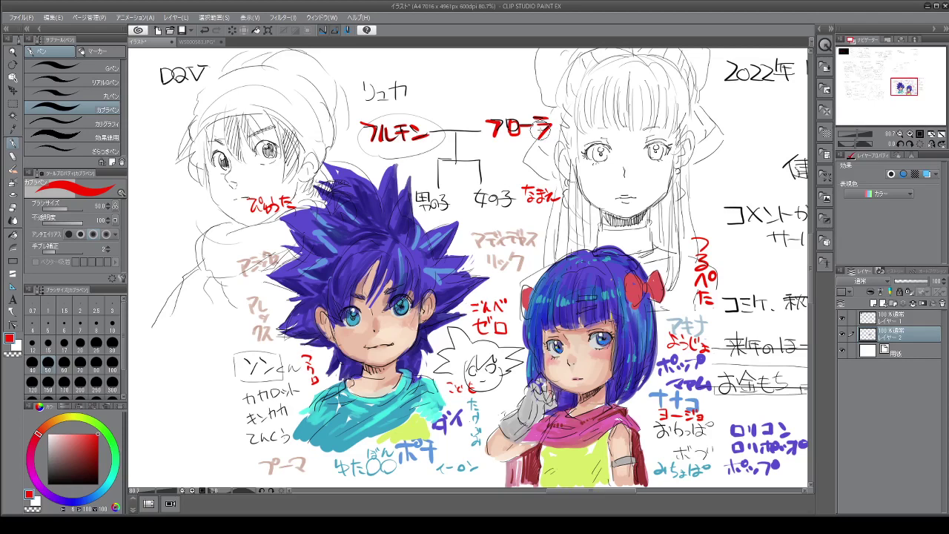
# Step: Write the red notes ふぐり, フニャチン and ペニス in the blank area beside the black カカロット name list
pyautogui.moveTo(158, 370)
pyautogui.mouseDown()
pyautogui.moveTo(180, 391)
pyautogui.moveTo(194, 393)
pyautogui.moveTo(207, 377)
pyautogui.mouseUp()
pyautogui.click(209, 381)
pyautogui.moveTo(169, 398)
pyautogui.mouseDown()
pyautogui.moveTo(179, 415)
pyautogui.moveTo(213, 400)
pyautogui.moveTo(220, 412)
pyautogui.moveTo(236, 405)
pyautogui.moveTo(229, 394)
pyautogui.mouseUp()
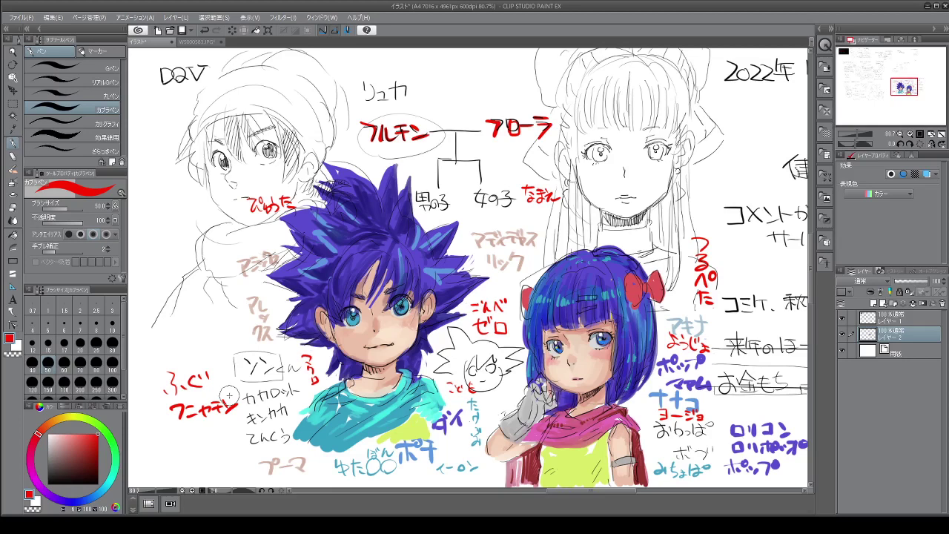
pyautogui.moveTo(194, 450)
pyautogui.mouseDown()
pyautogui.moveTo(215, 449)
pyautogui.moveTo(213, 440)
pyautogui.mouseUp()
pyautogui.moveTo(218, 442); pyautogui.dragTo(229, 450)
pyautogui.moveTo(229, 441); pyautogui.dragTo(243, 453)
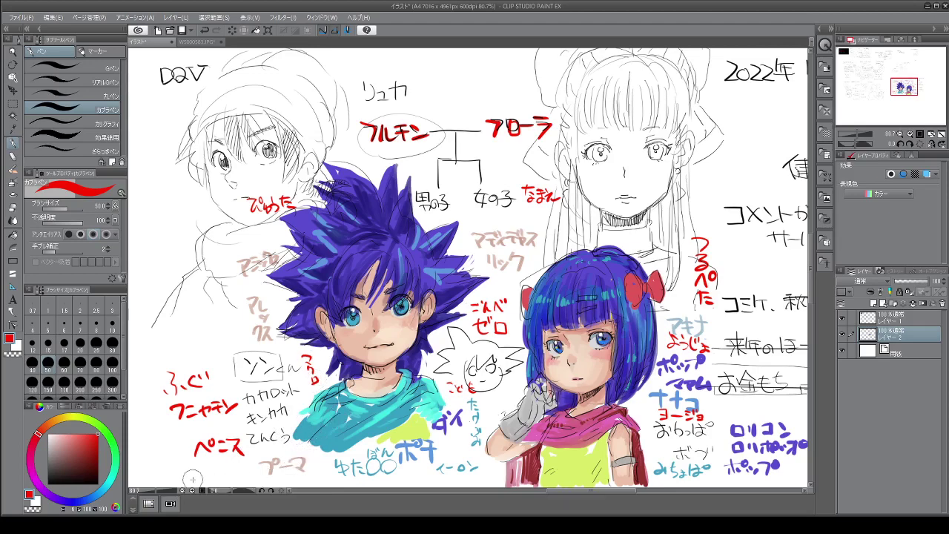
# Step: Zoom in on the two coloured children and hide the palettes to view the drawing across the workspace
pyautogui.scroll(1, 519, 445)
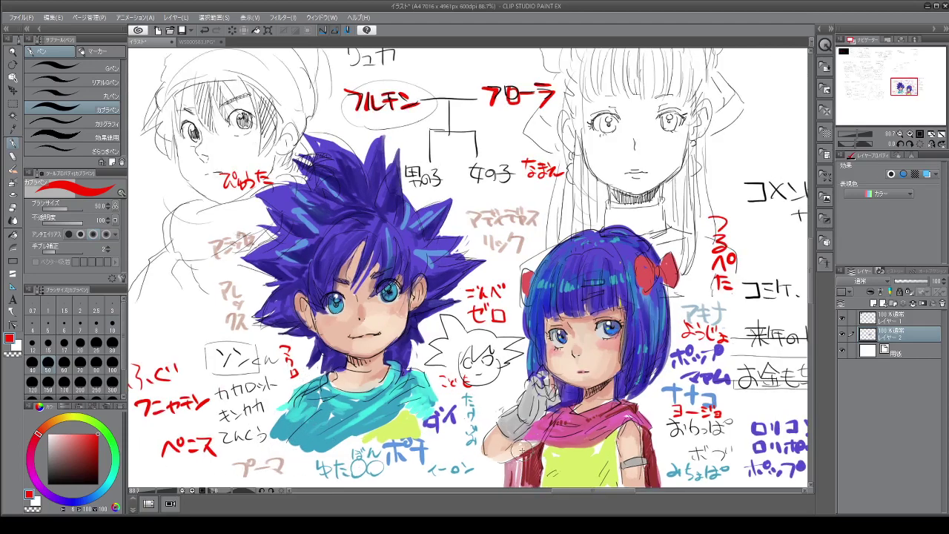
pyautogui.scroll(1, 519, 445)
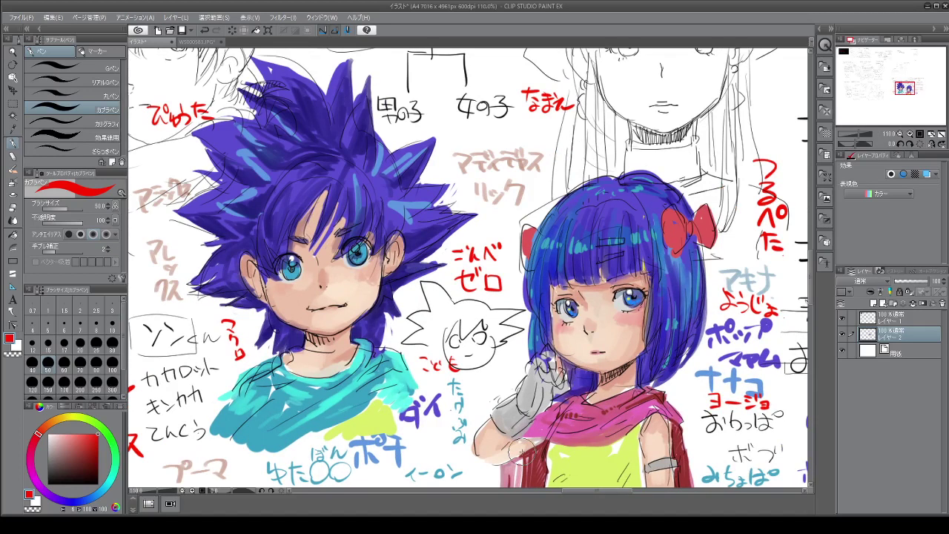
pyautogui.press('Tab')
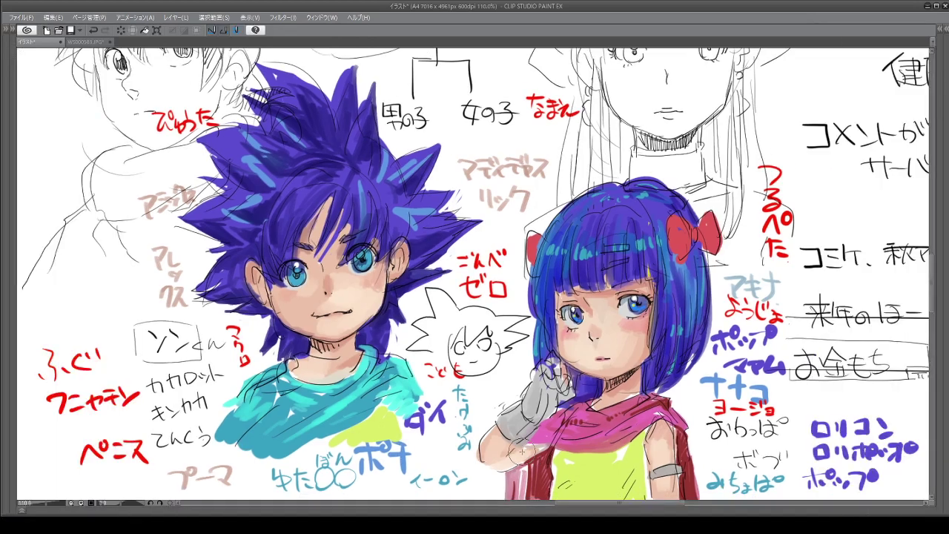